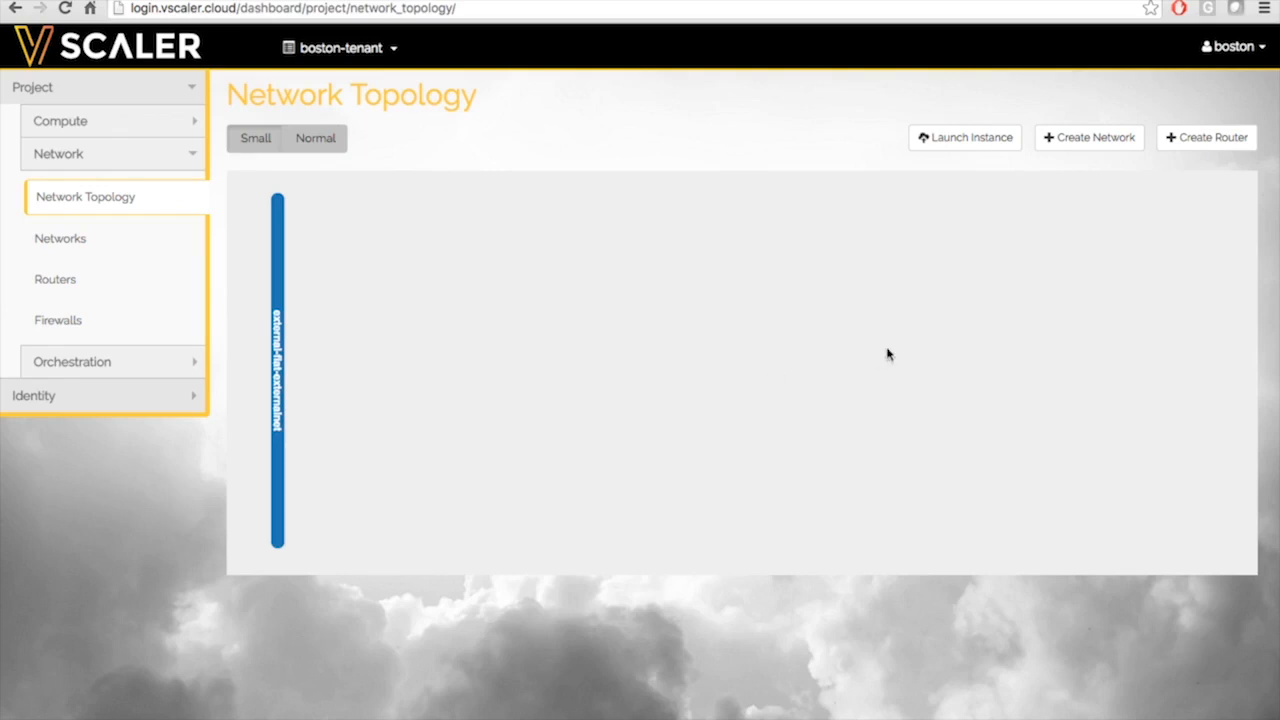
# Create network net1 with subnet subnet1 on 10.0.1.0/24 and DNS server 8.8.8.8
pyautogui.click(1068, 150)
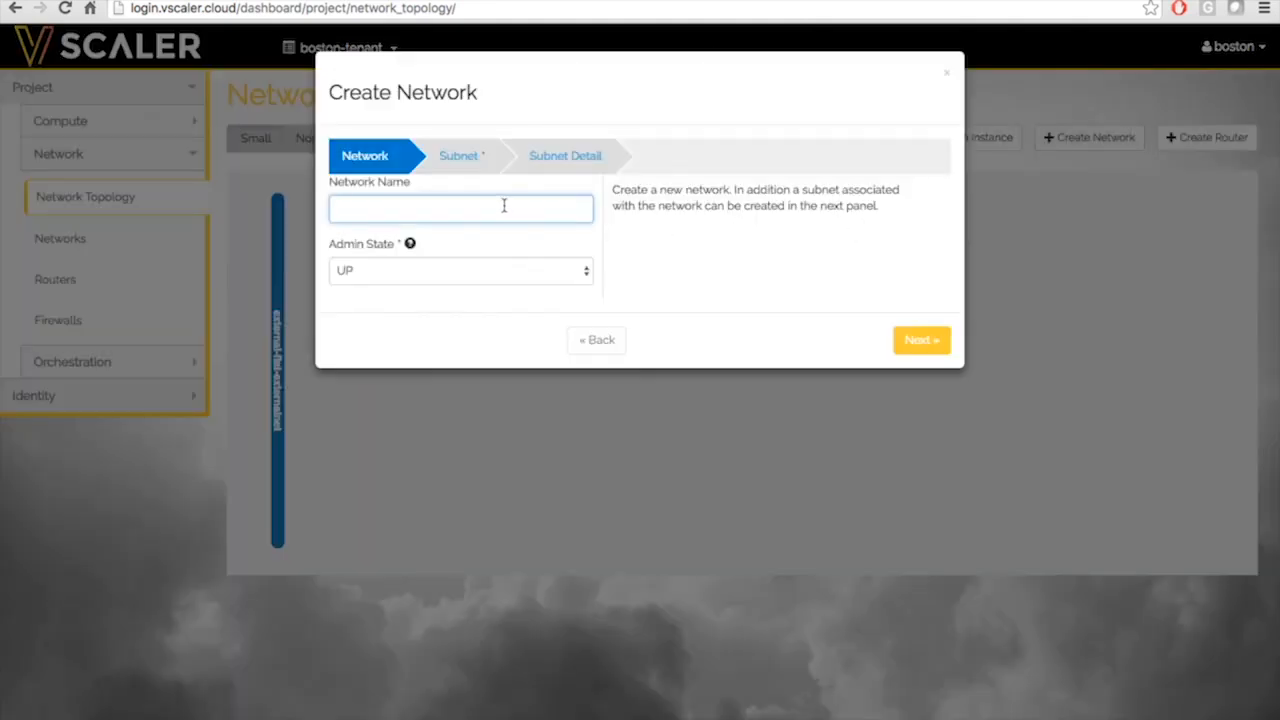
pyautogui.write('net1')
pyautogui.click(463, 160)
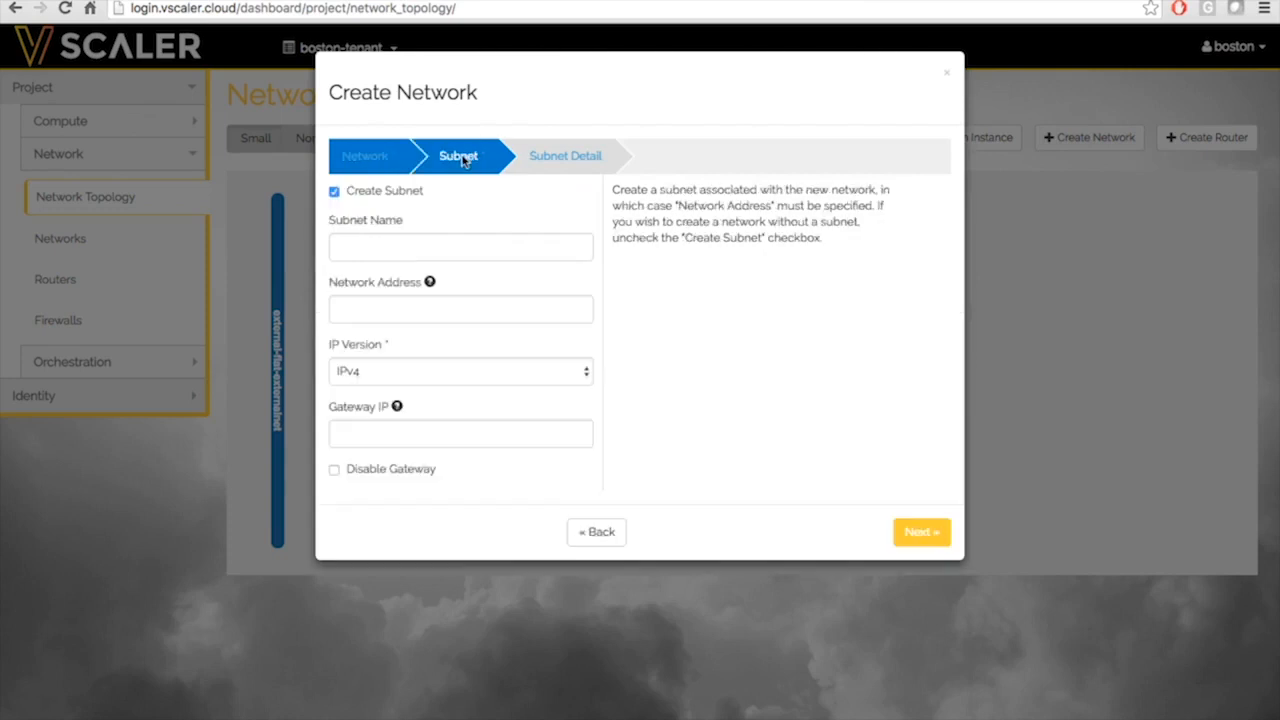
pyautogui.click(428, 244)
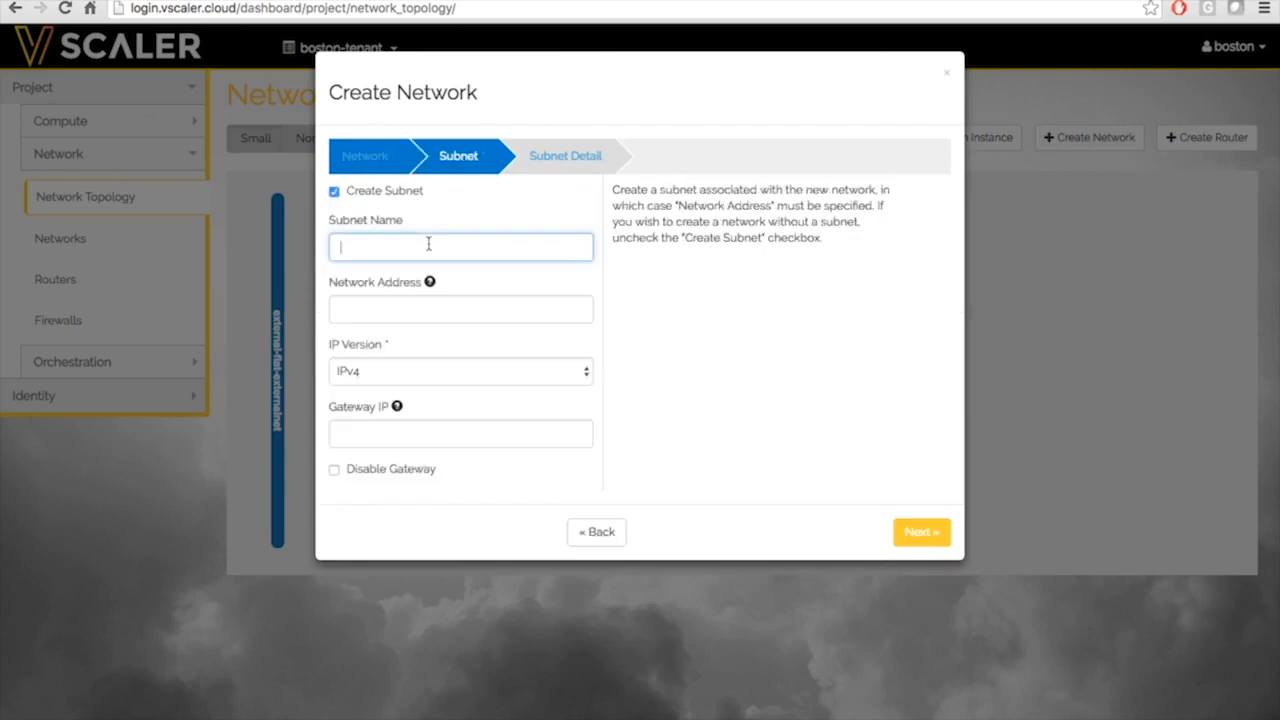
pyautogui.write('subnet1')
pyautogui.press('Tab')
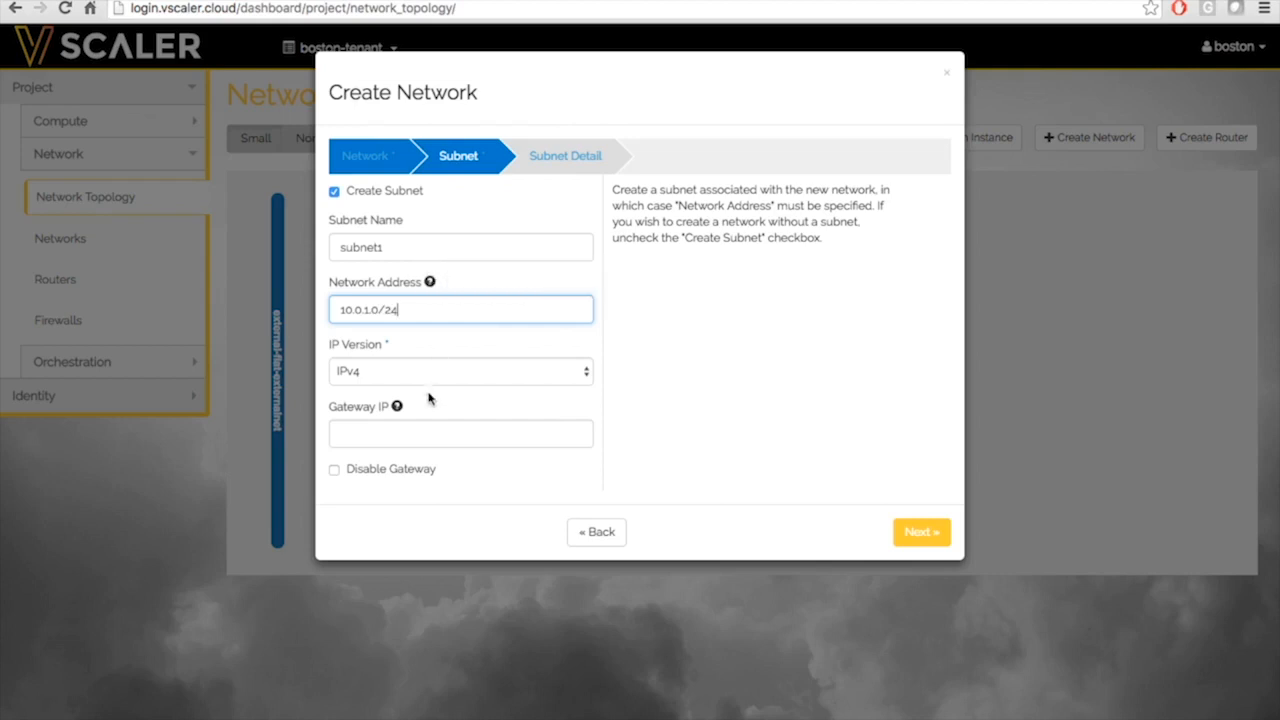
pyautogui.click(586, 165)
pyautogui.click(491, 368)
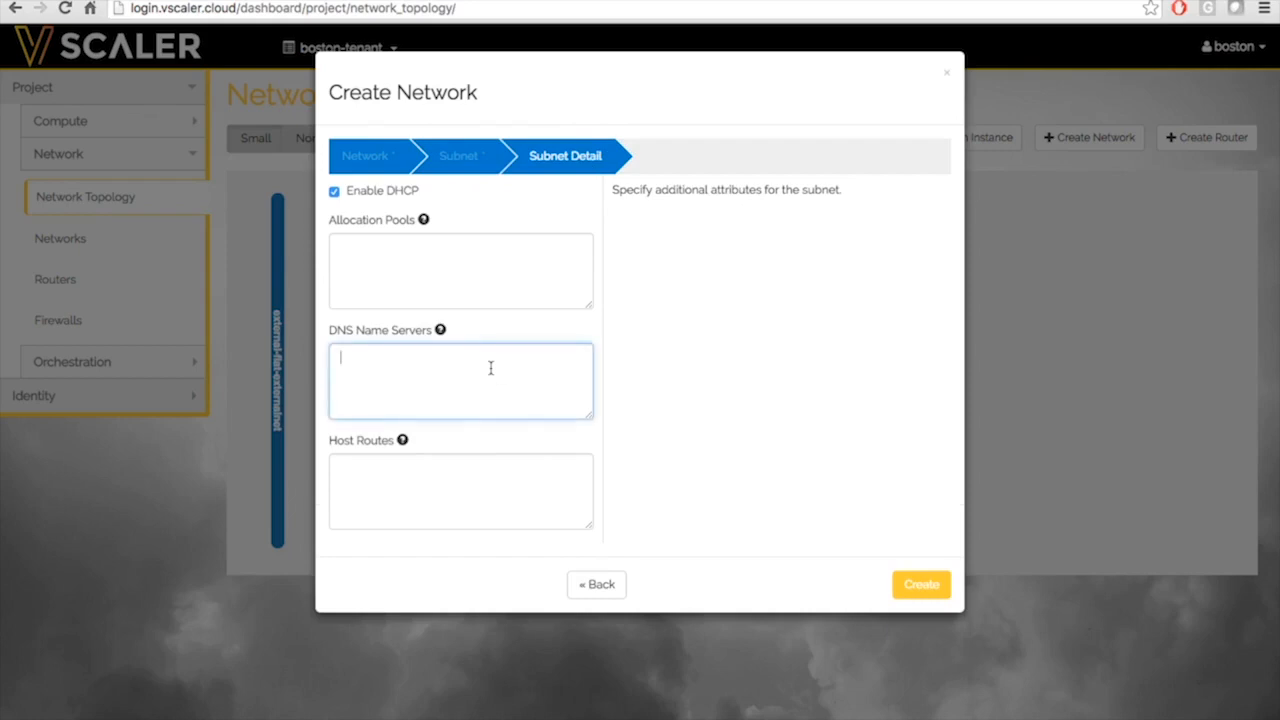
pyautogui.write('8.8.8.8')
pyautogui.click(918, 586)
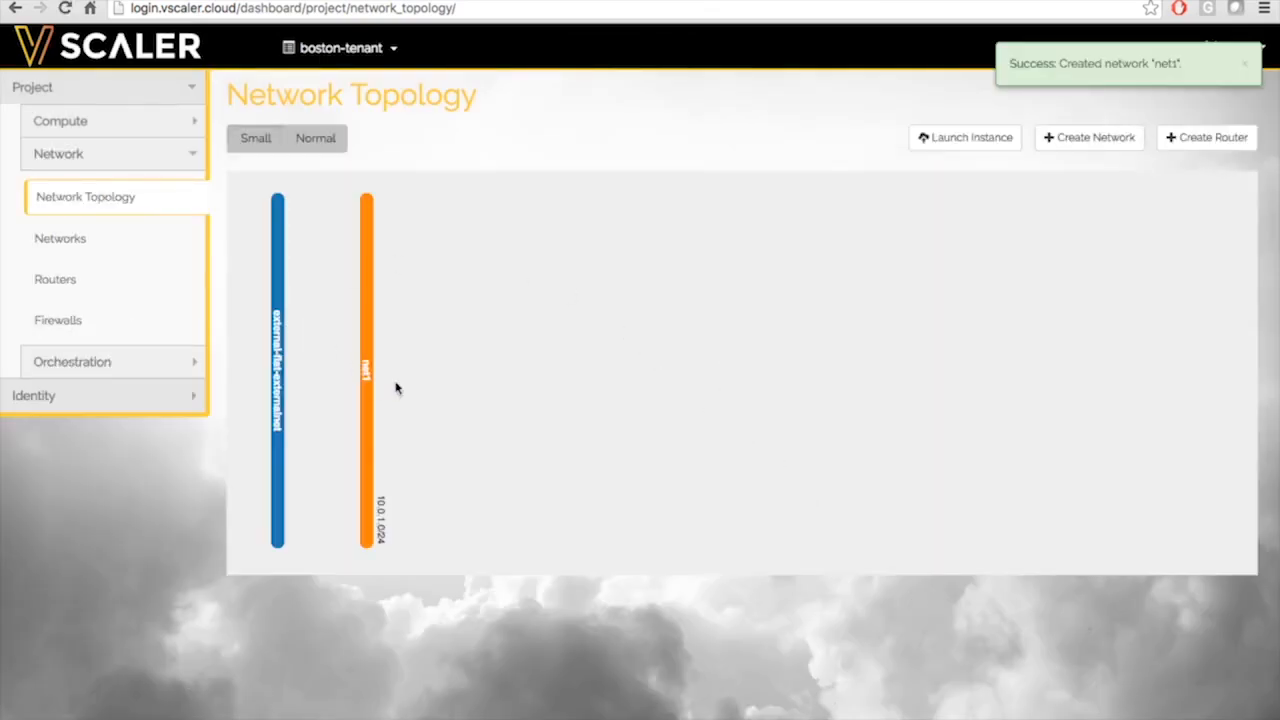
# Create network net2 with subnet subnet2 on 10.0.2.0/24 and a DNS name server
pyautogui.click(1077, 137)
pyautogui.write('net2')
pyautogui.click(470, 155)
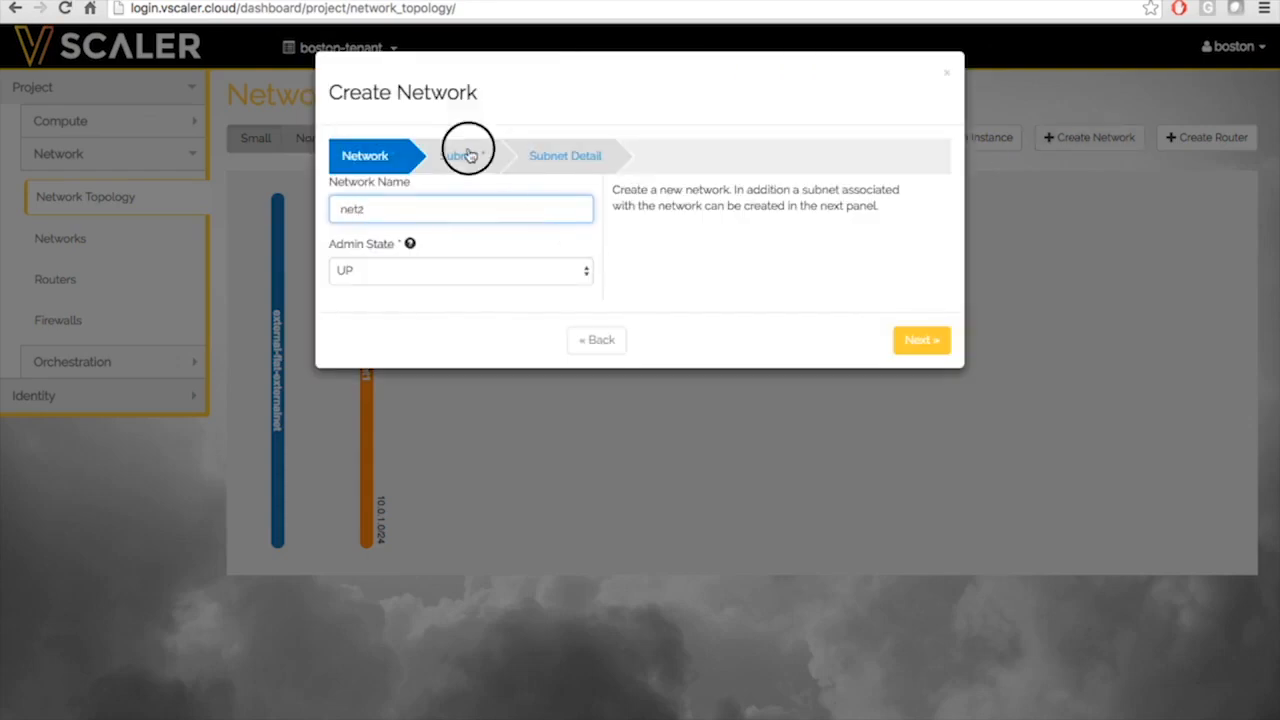
pyautogui.click(435, 256)
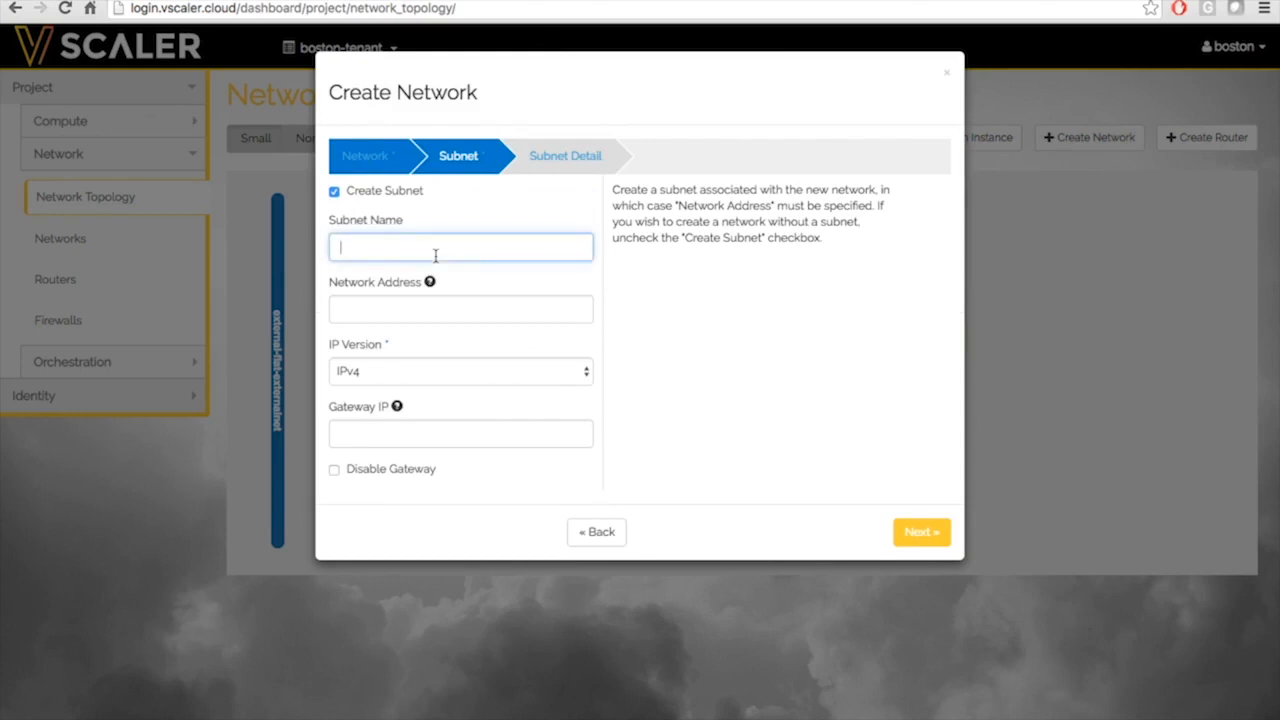
pyautogui.write('subnet2')
pyautogui.click(415, 309)
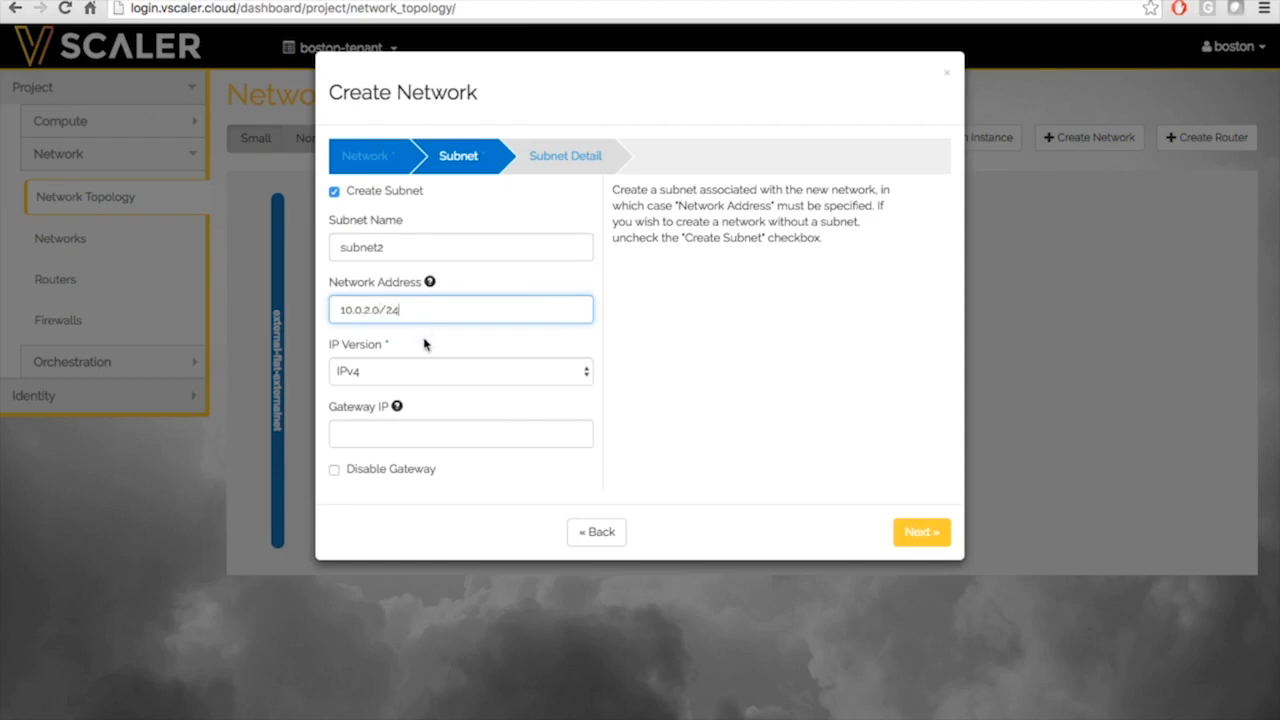
pyautogui.click(561, 151)
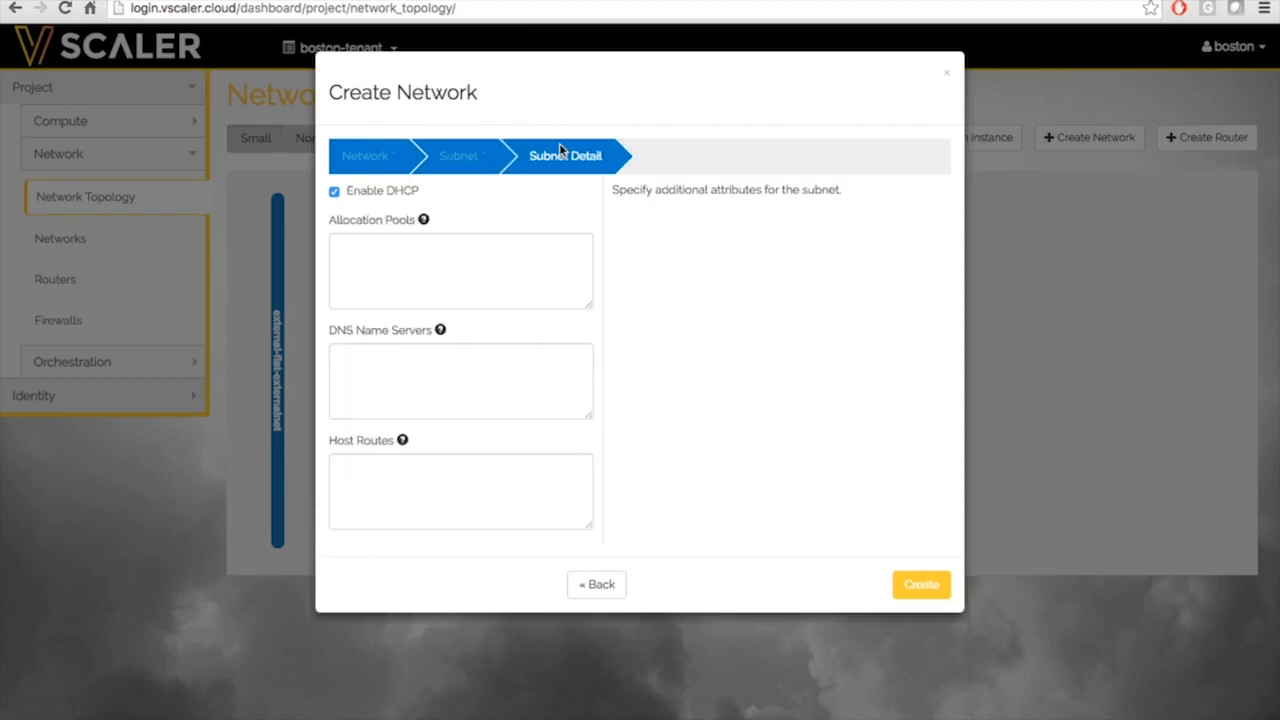
pyautogui.click(429, 370)
pyautogui.write('8')
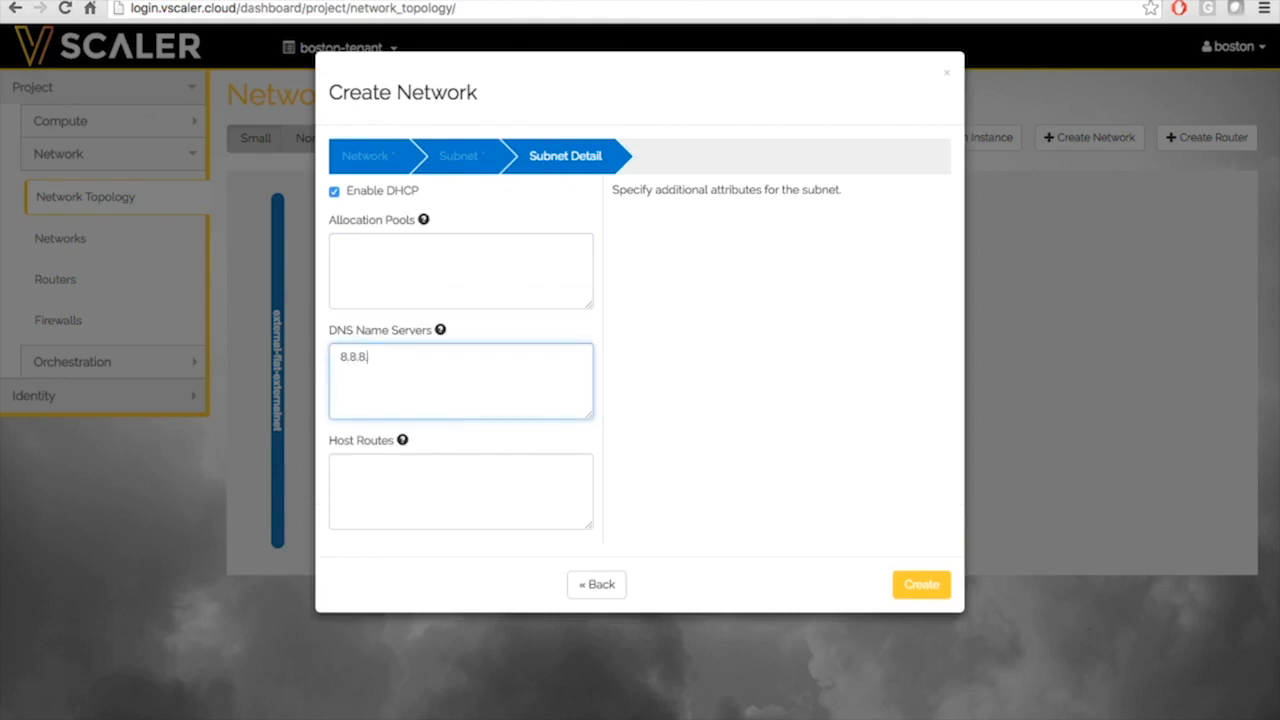
pyautogui.write('.8.8')
pyautogui.click(915, 589)
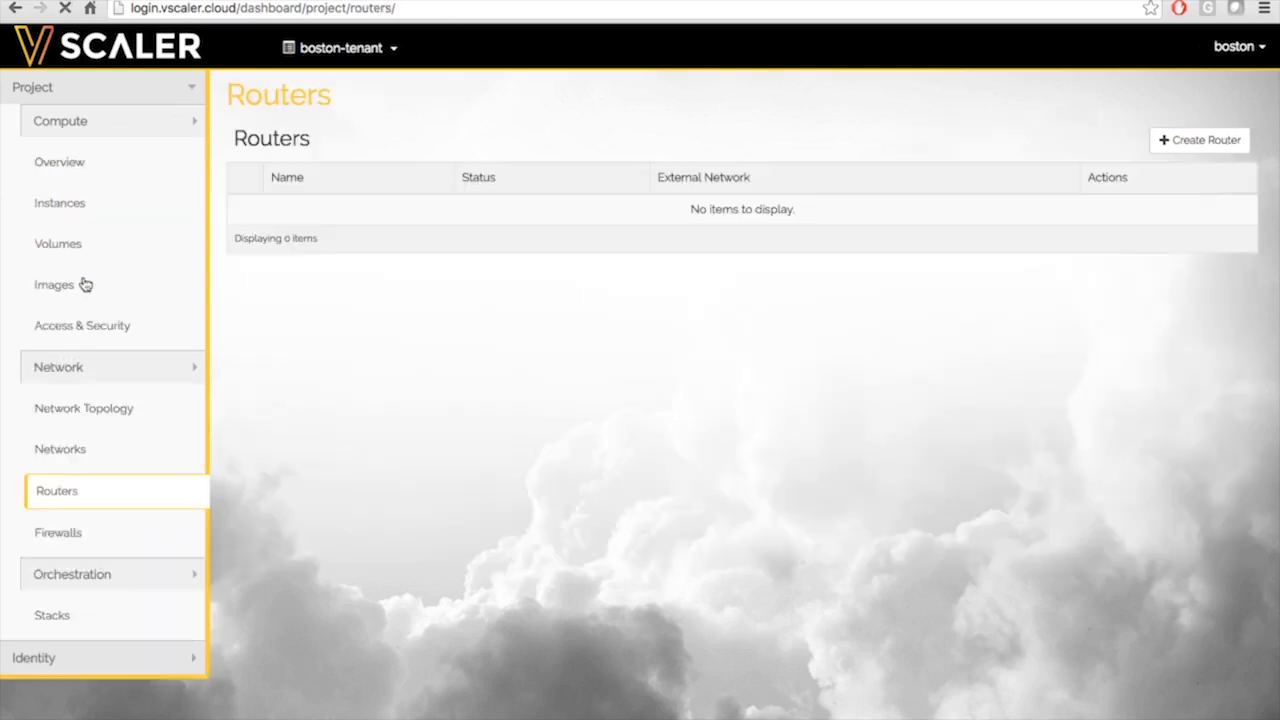
# Create a router named router1
pyautogui.click(1199, 141)
pyautogui.write('router1')
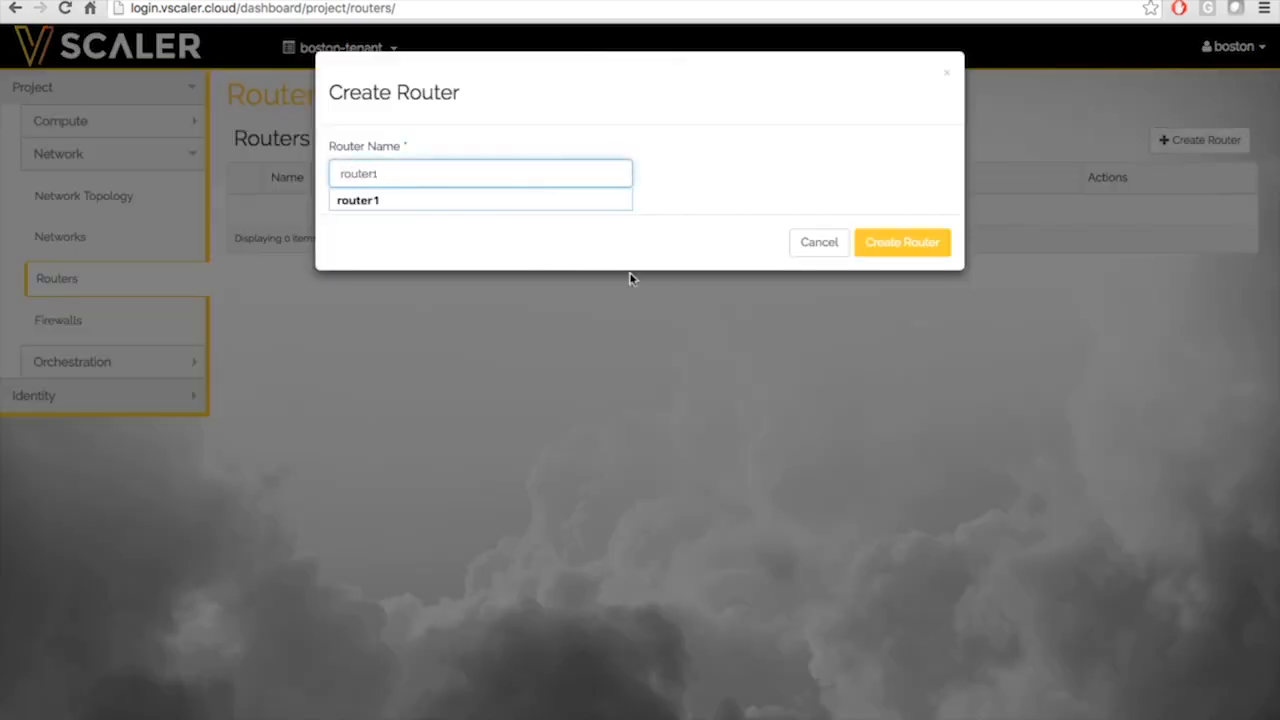
pyautogui.click(871, 251)
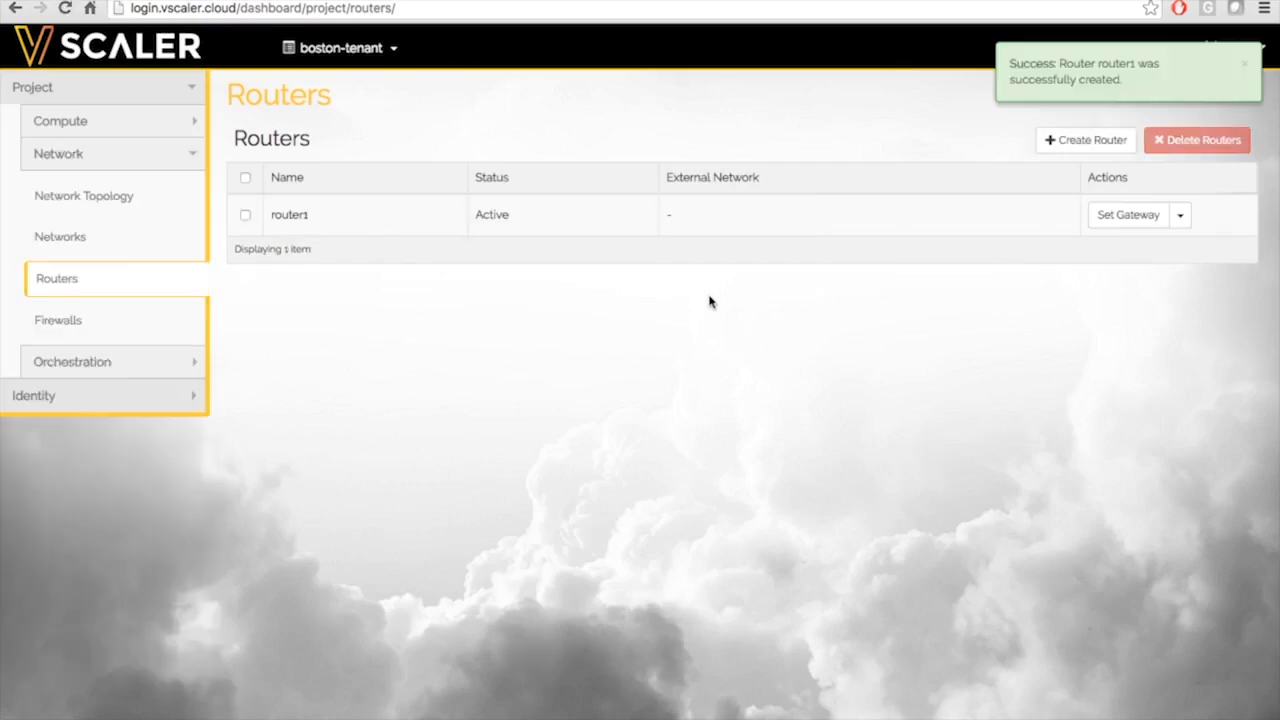
# Add router1 interfaces on the net1 and net2 subnets (10.0.1.1 and 10.0.2.1)
pyautogui.click(293, 218)
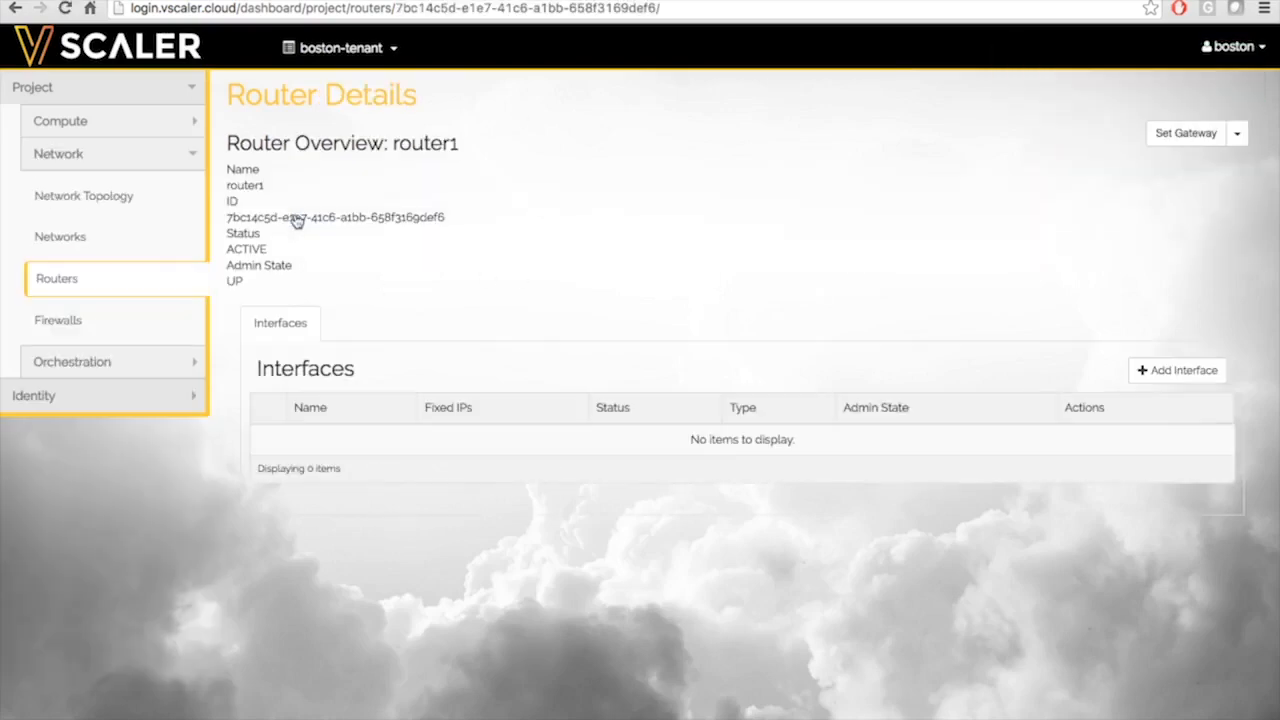
pyautogui.click(1176, 380)
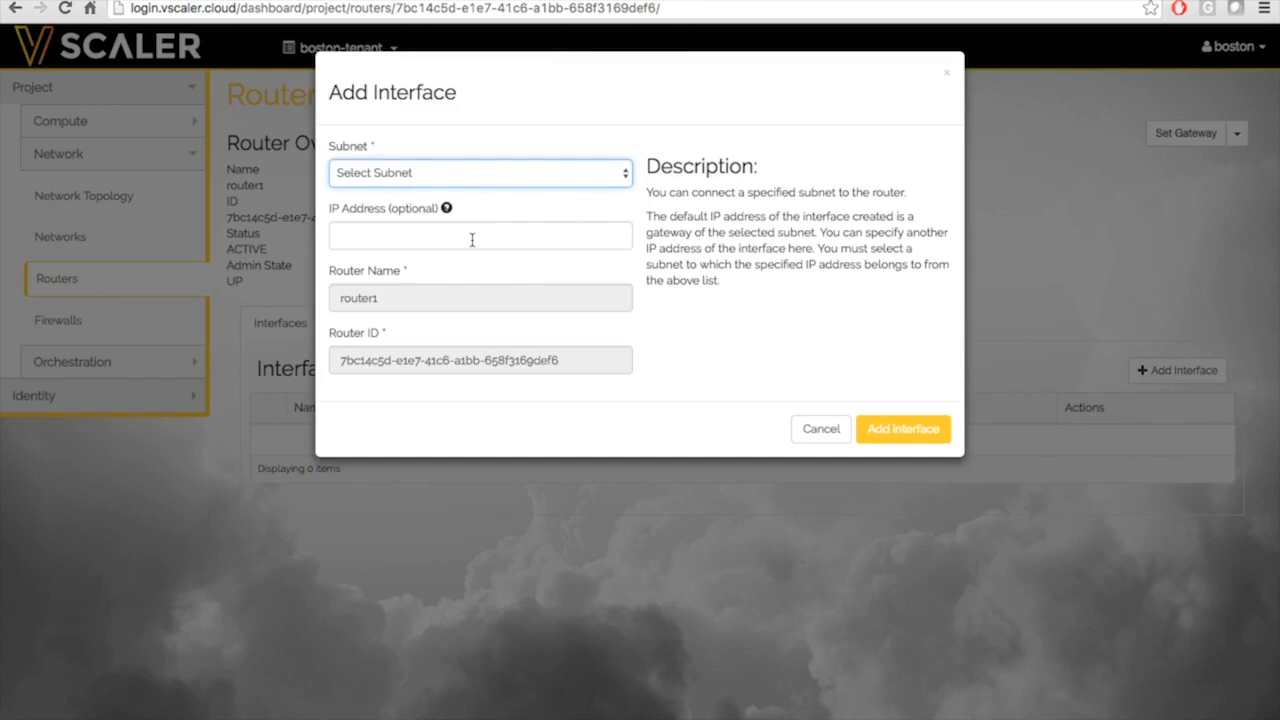
pyautogui.click(455, 174)
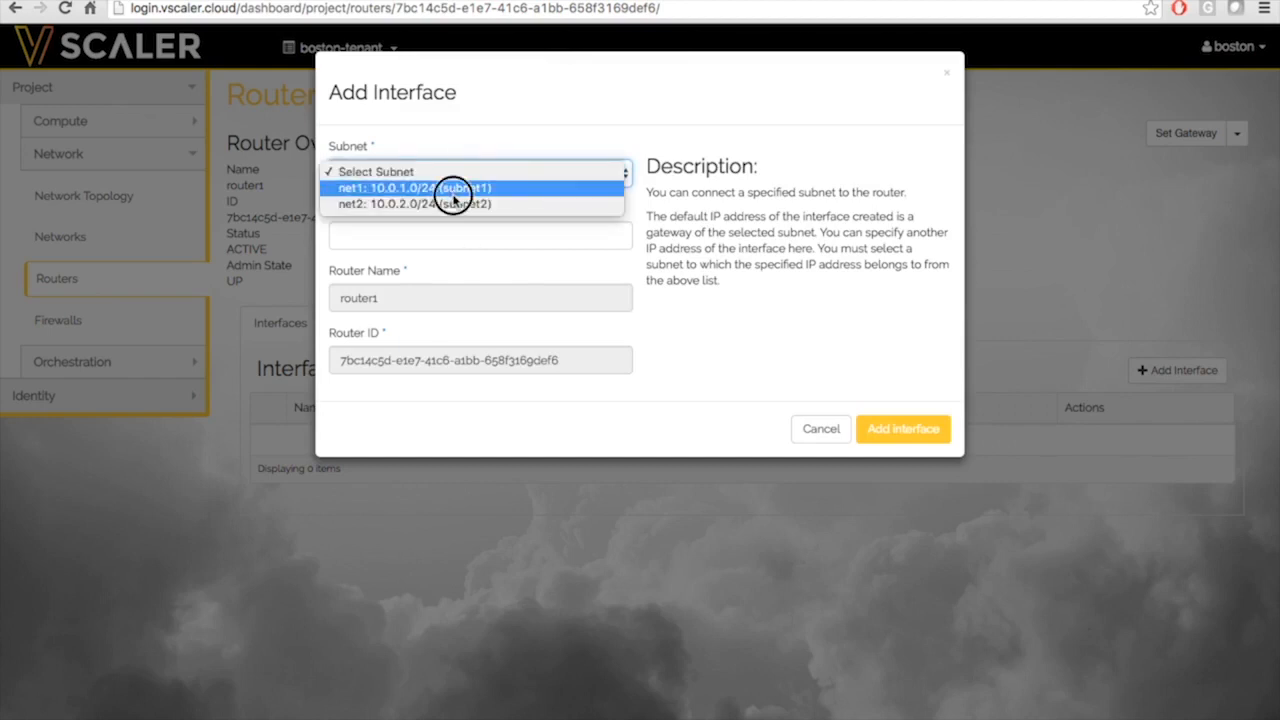
pyautogui.click(453, 188)
pyautogui.click(895, 438)
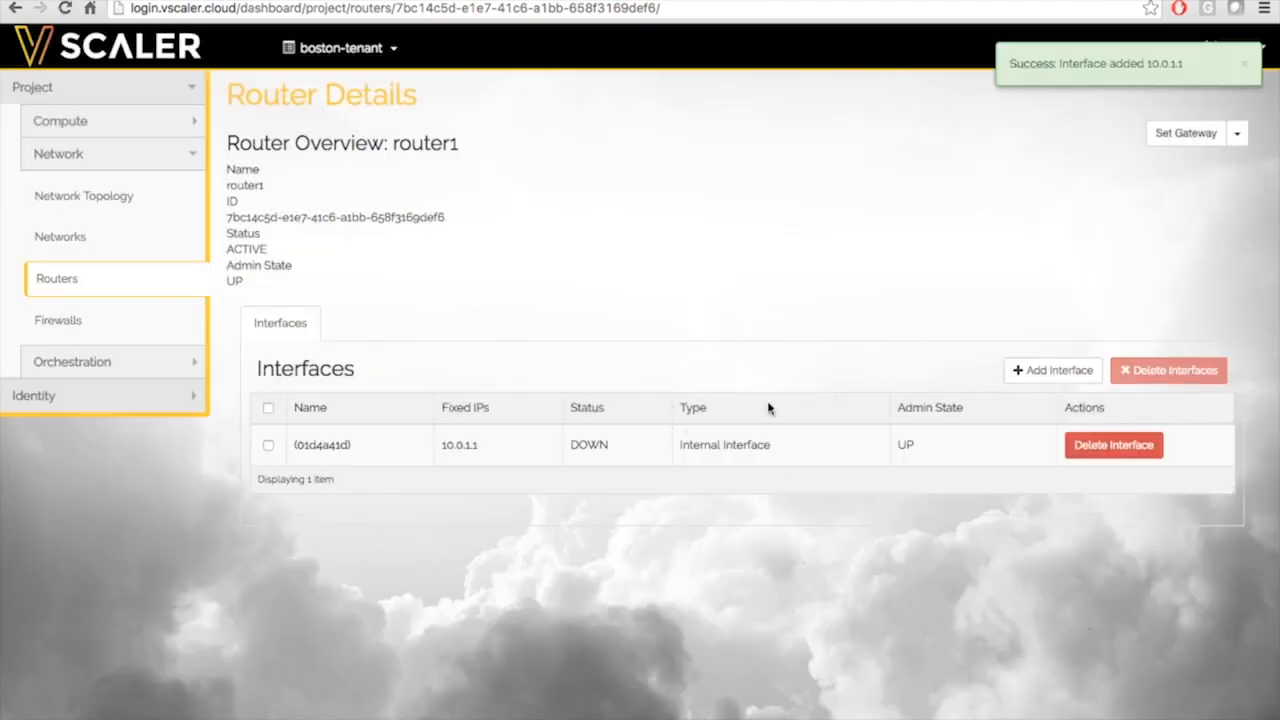
pyautogui.click(1055, 374)
pyautogui.click(478, 180)
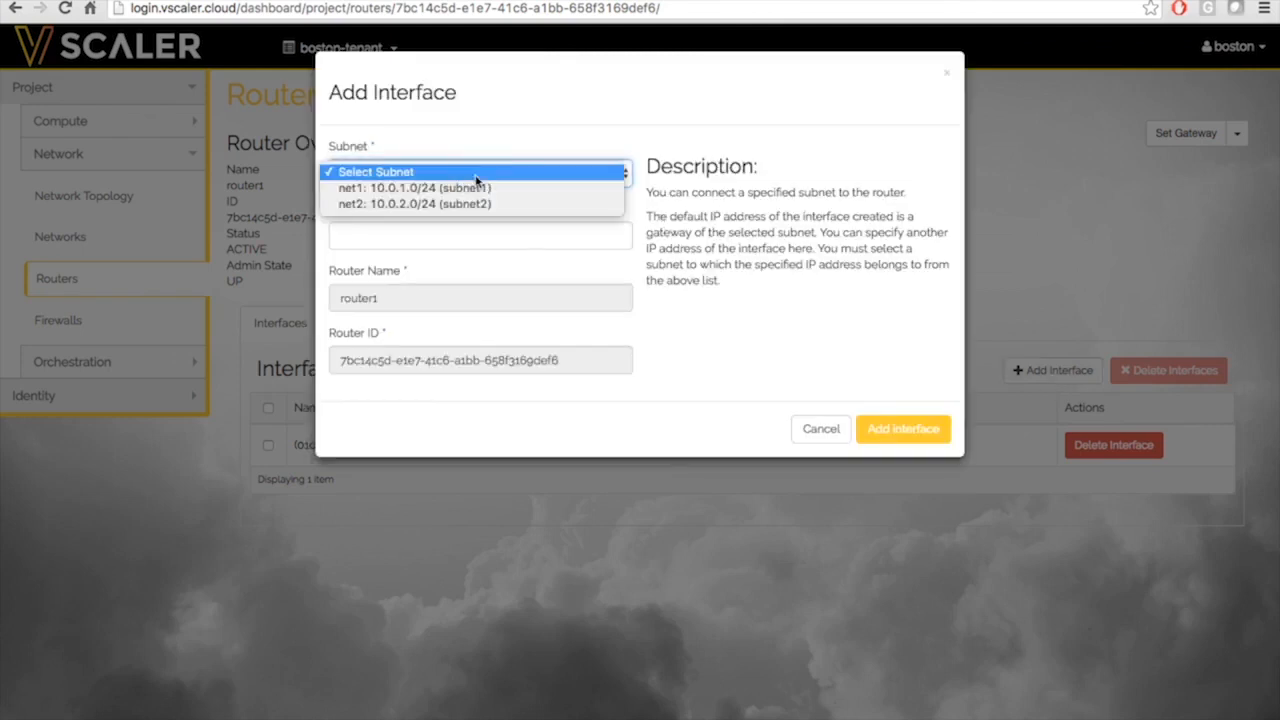
pyautogui.click(463, 206)
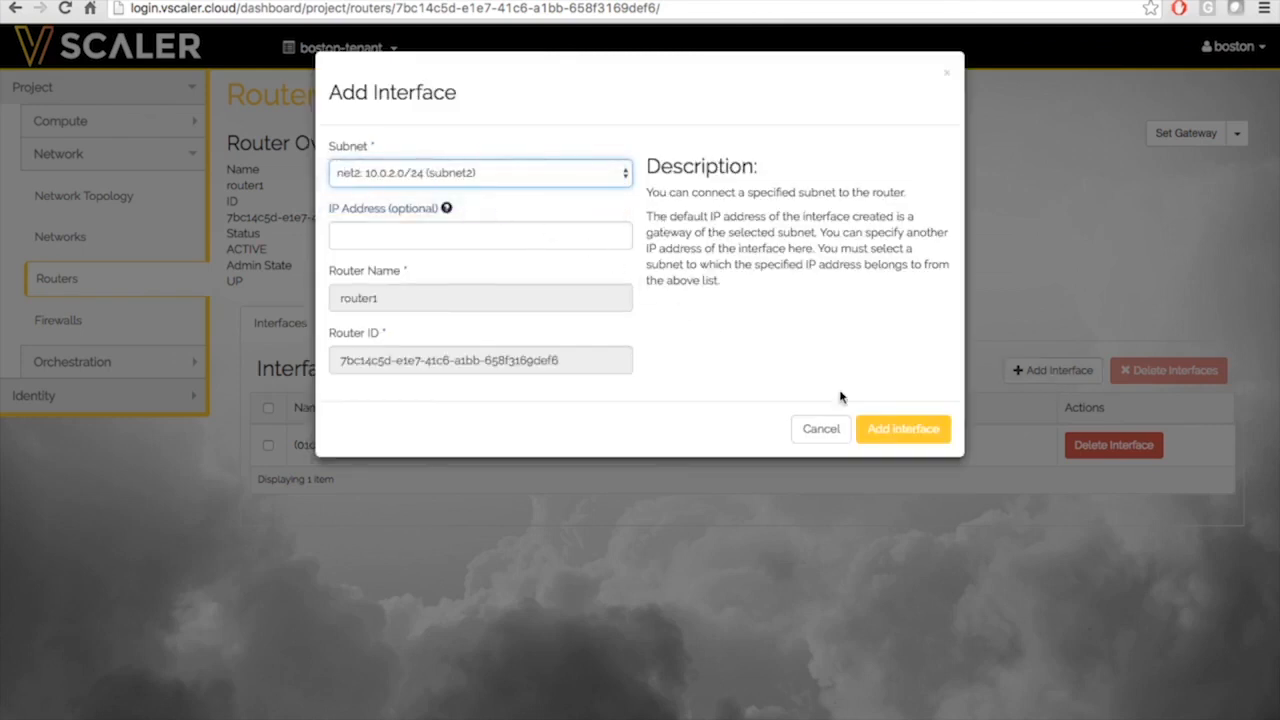
pyautogui.click(903, 428)
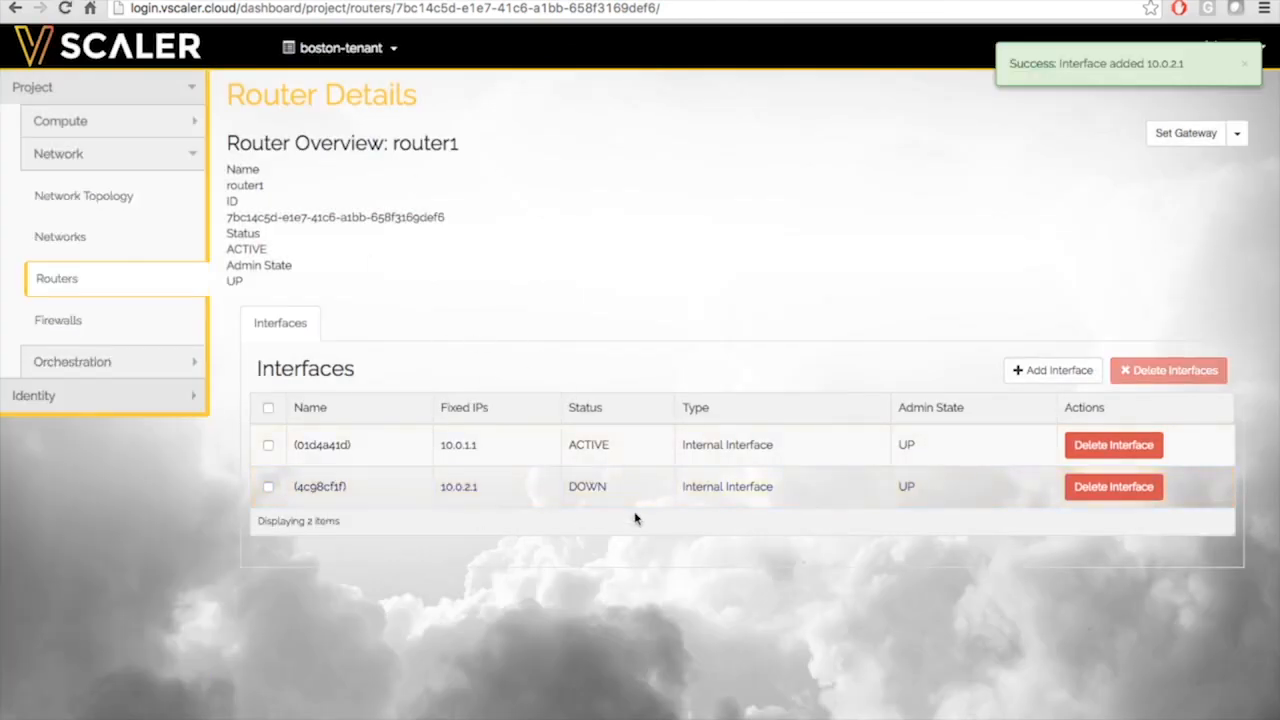
pyautogui.click(75, 197)
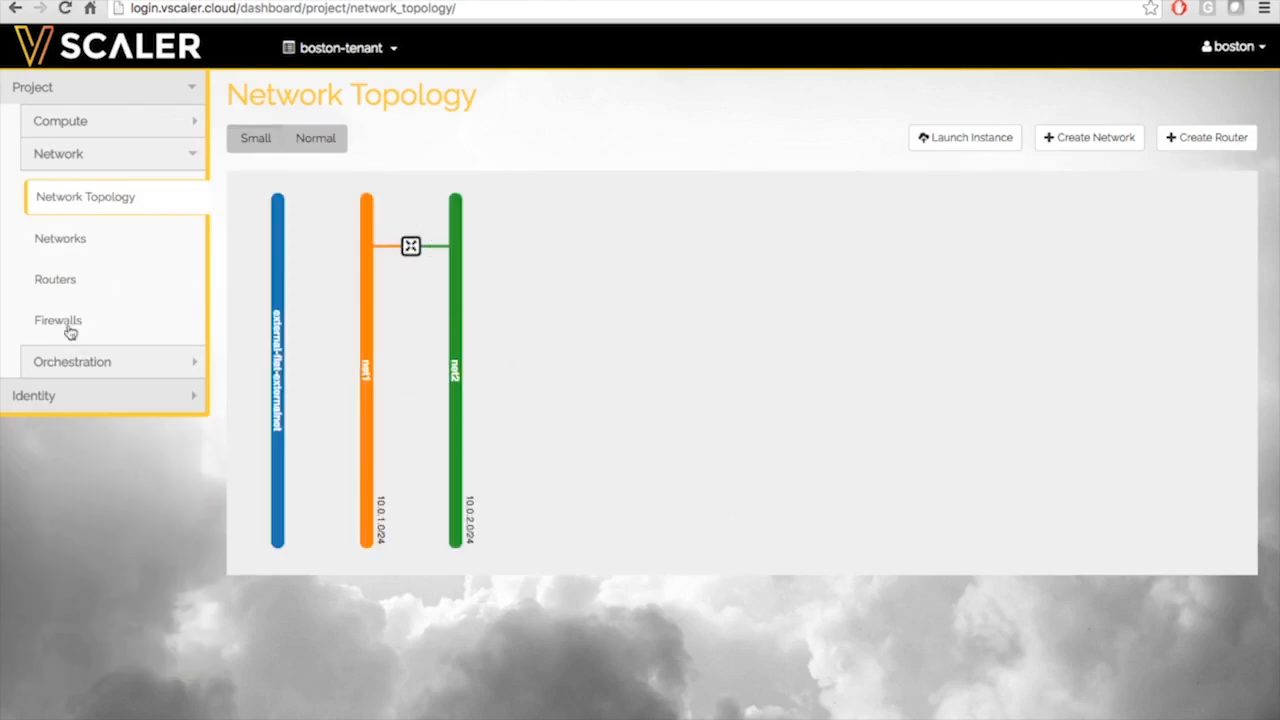
# Set external-flat-externalnet as router1's external gateway
pyautogui.click(57, 285)
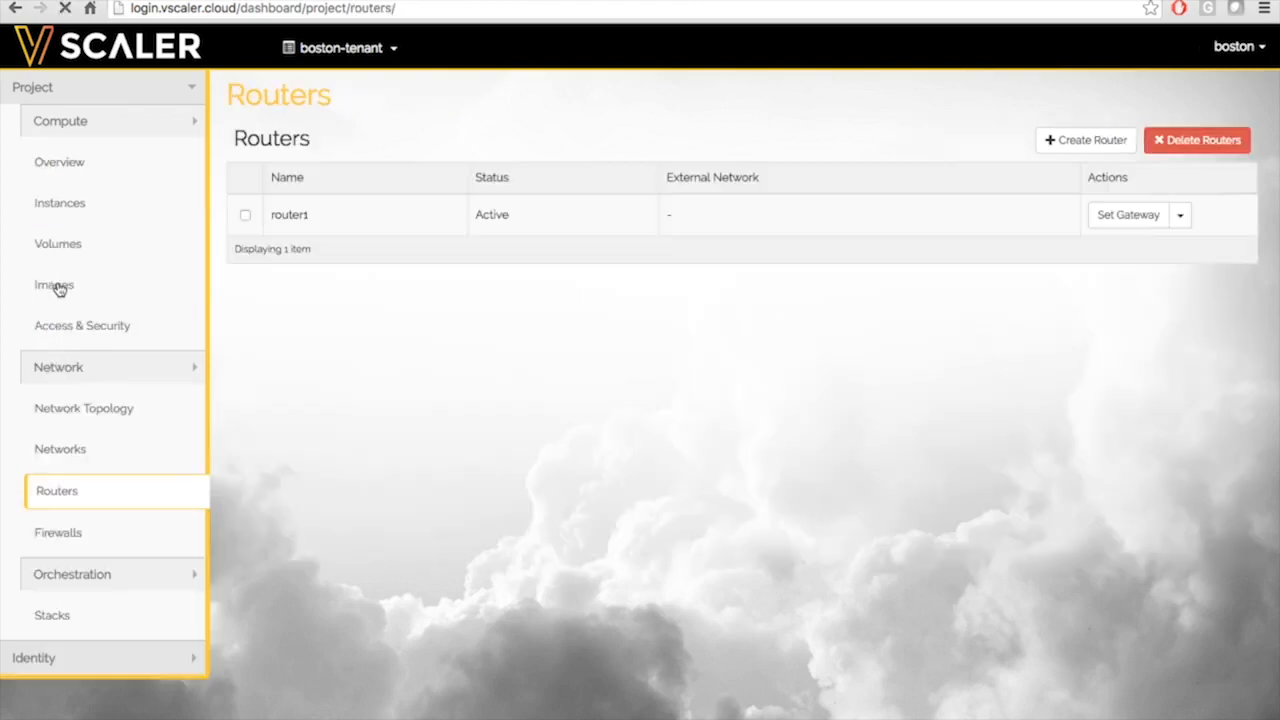
pyautogui.click(293, 219)
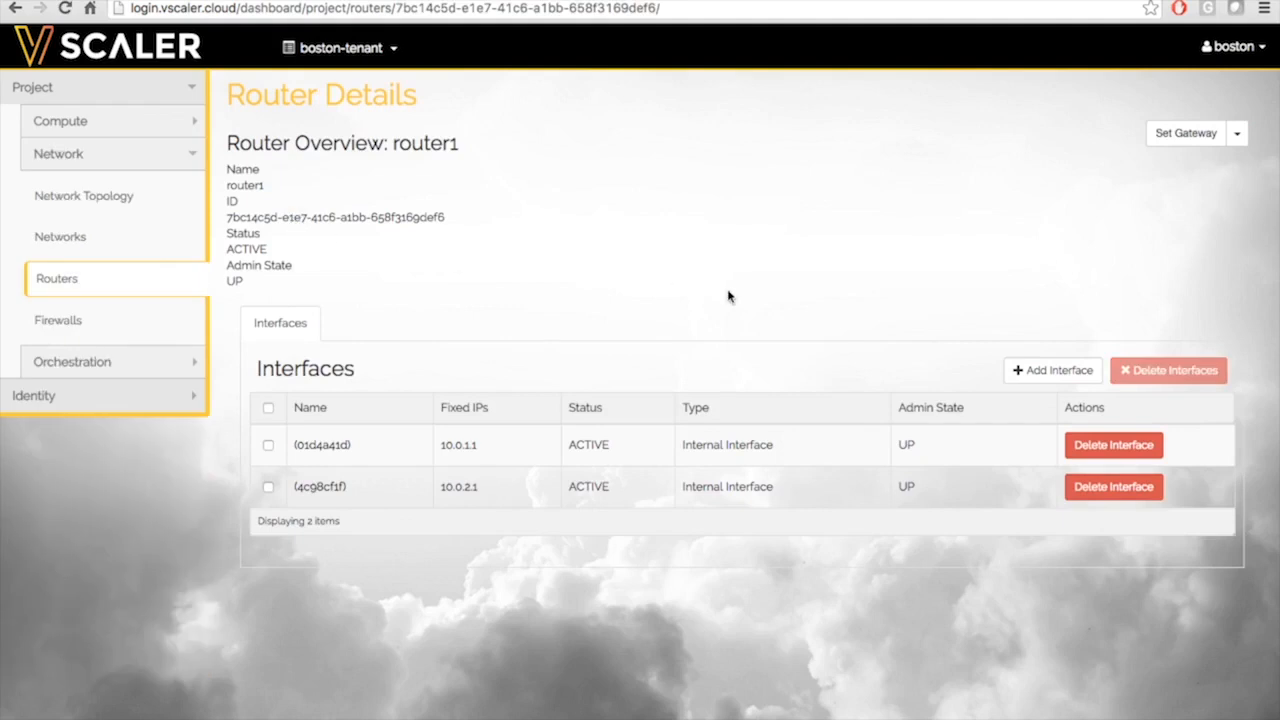
pyautogui.click(1177, 146)
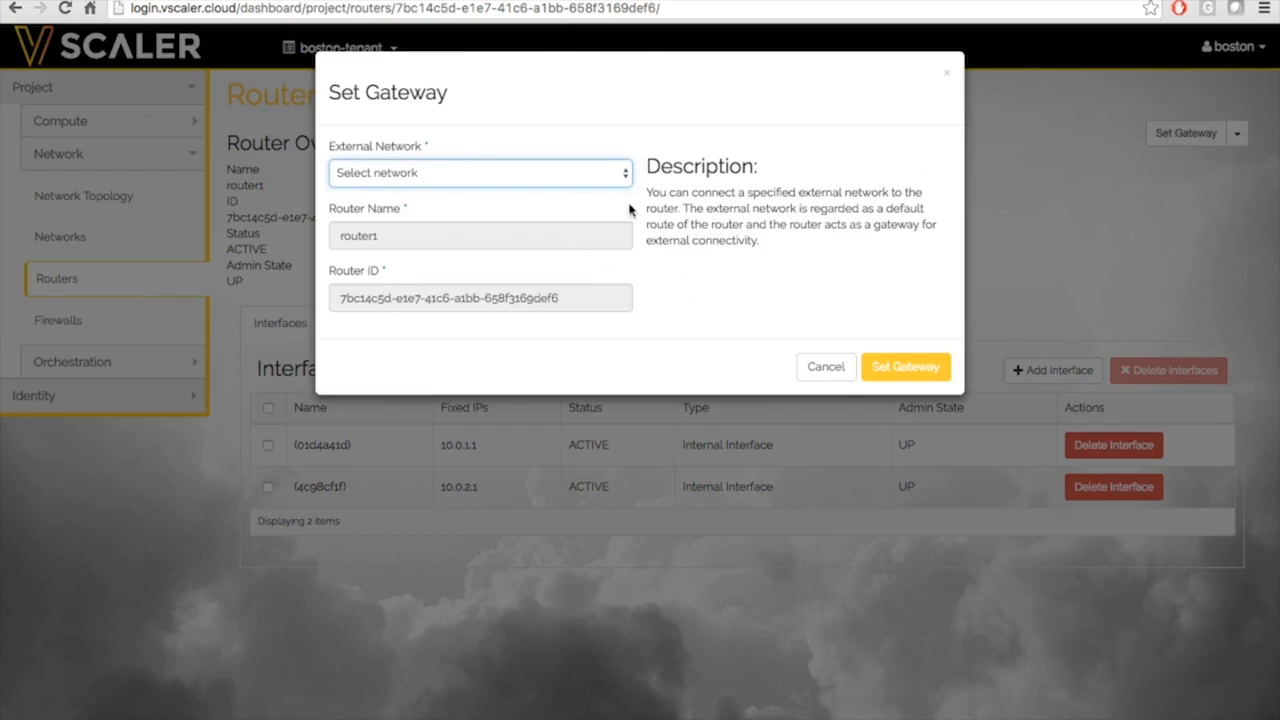
pyautogui.click(526, 177)
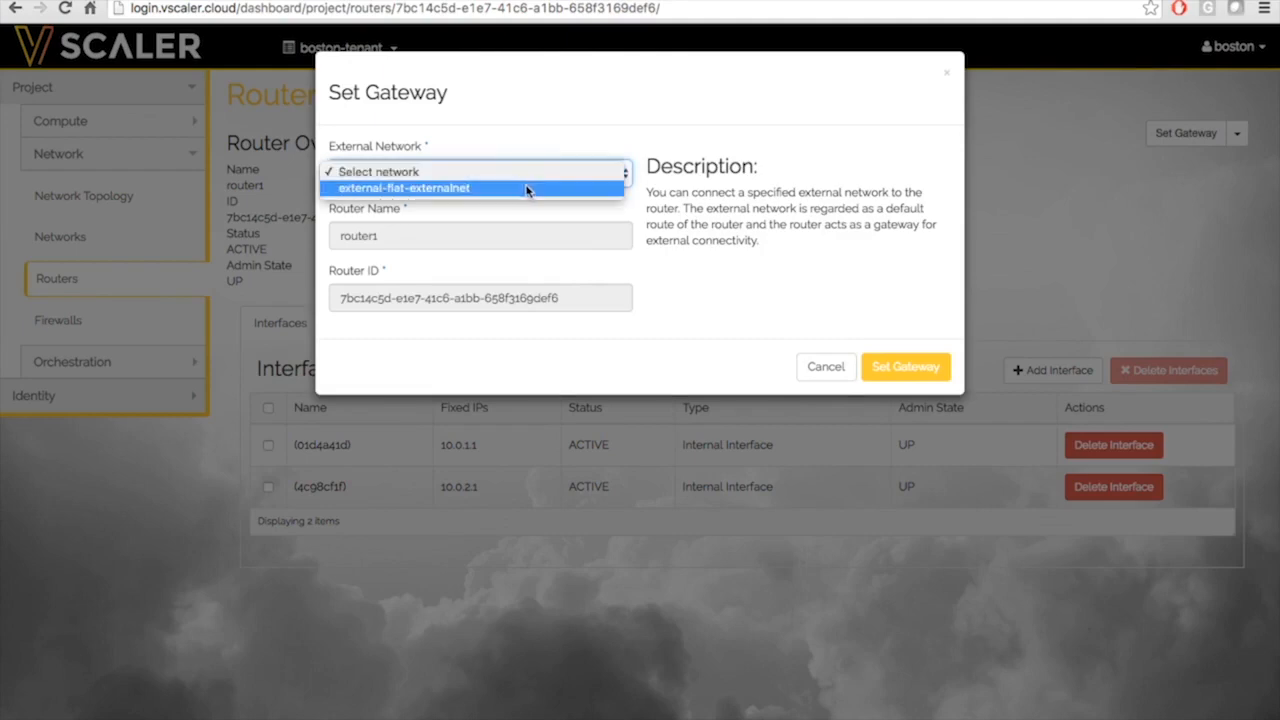
pyautogui.click(528, 190)
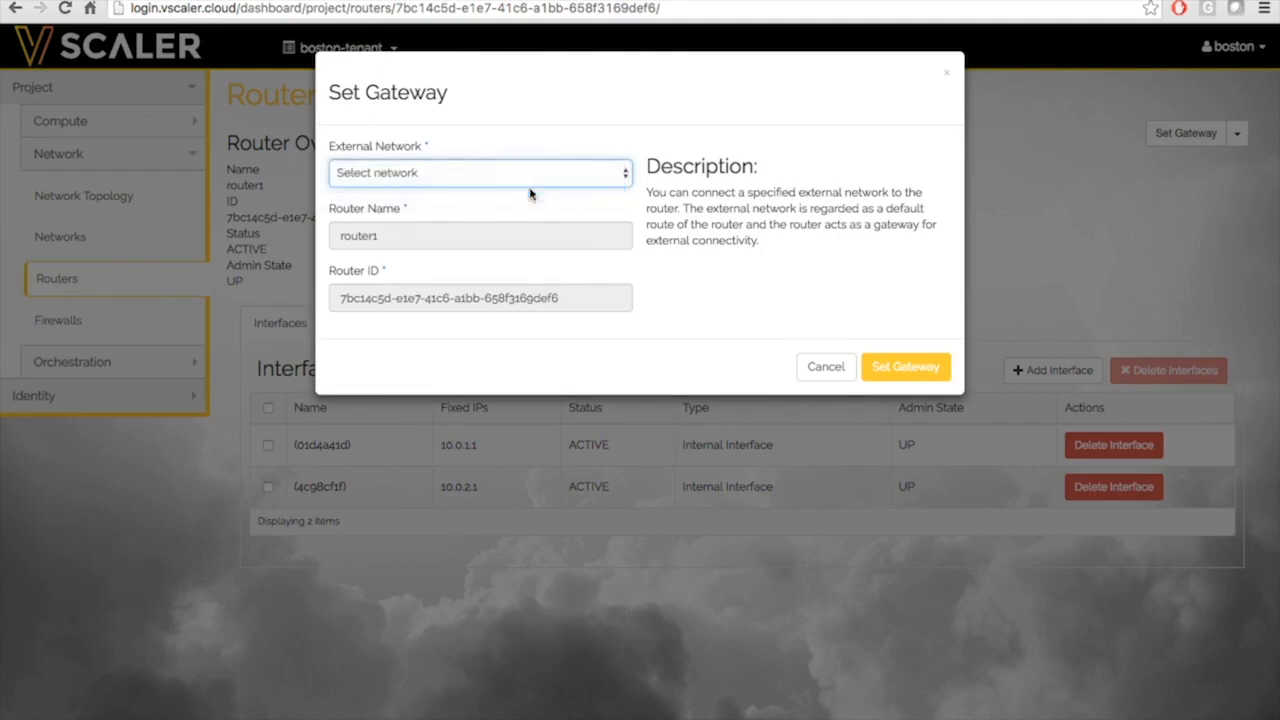
pyautogui.click(908, 372)
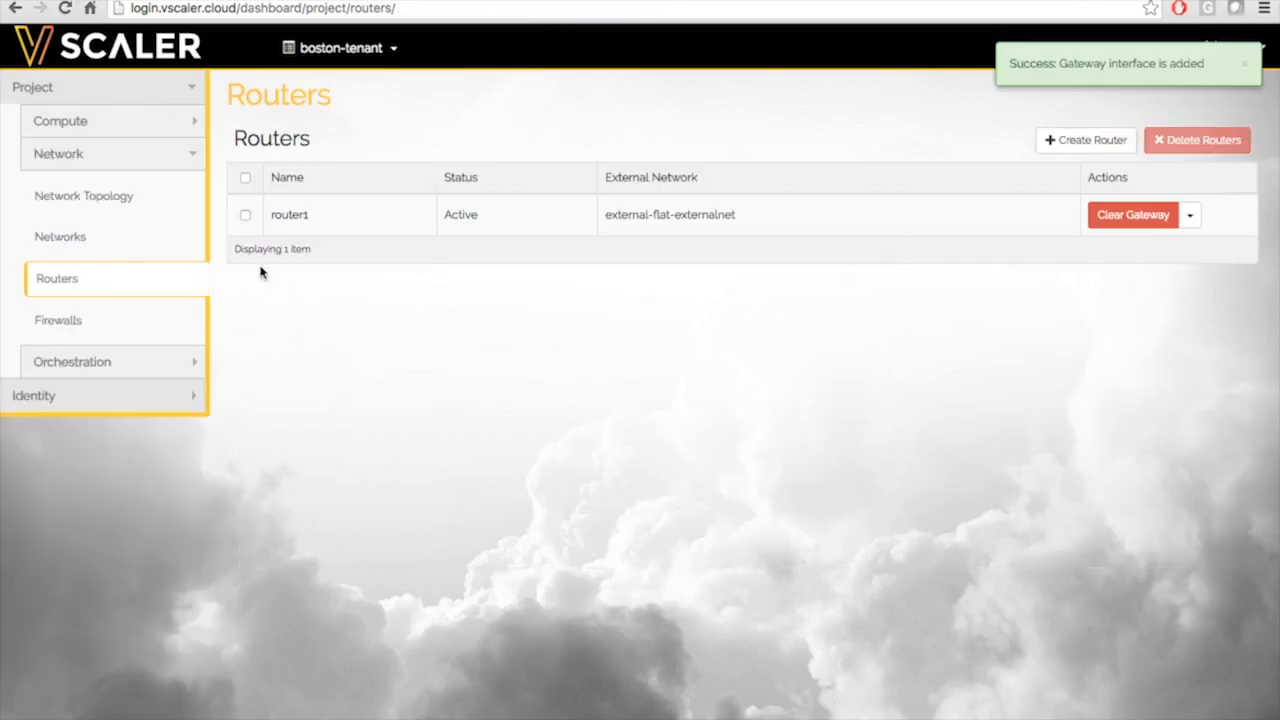
pyautogui.click(157, 204)
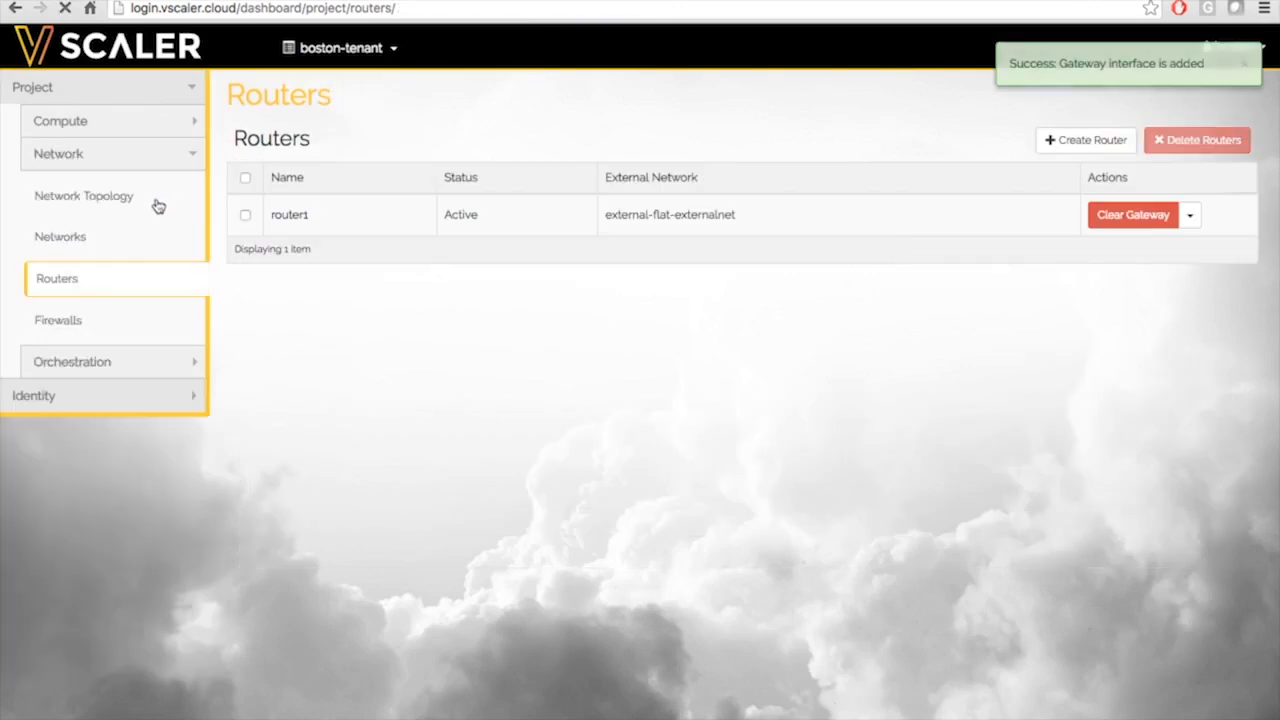
# Inspect router1's interfaces in the topology and enlarge the diagram
pyautogui.click(327, 249)
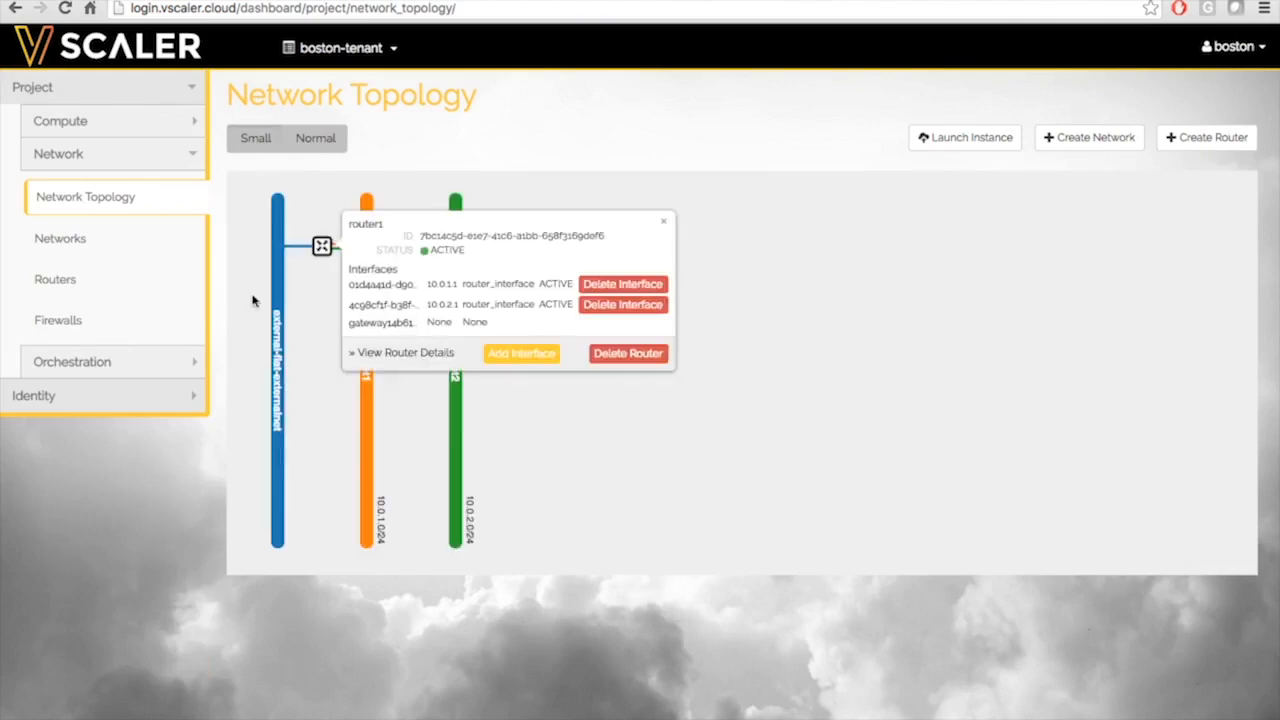
pyautogui.click(319, 305)
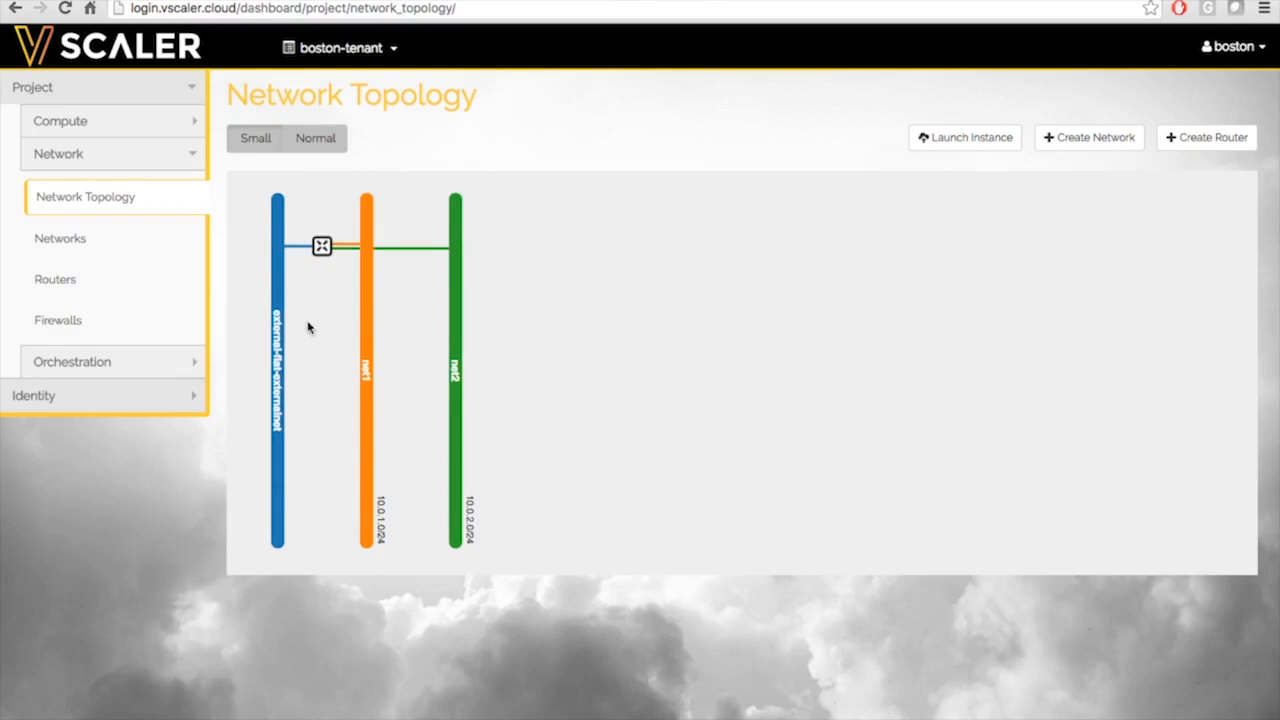
pyautogui.click(309, 142)
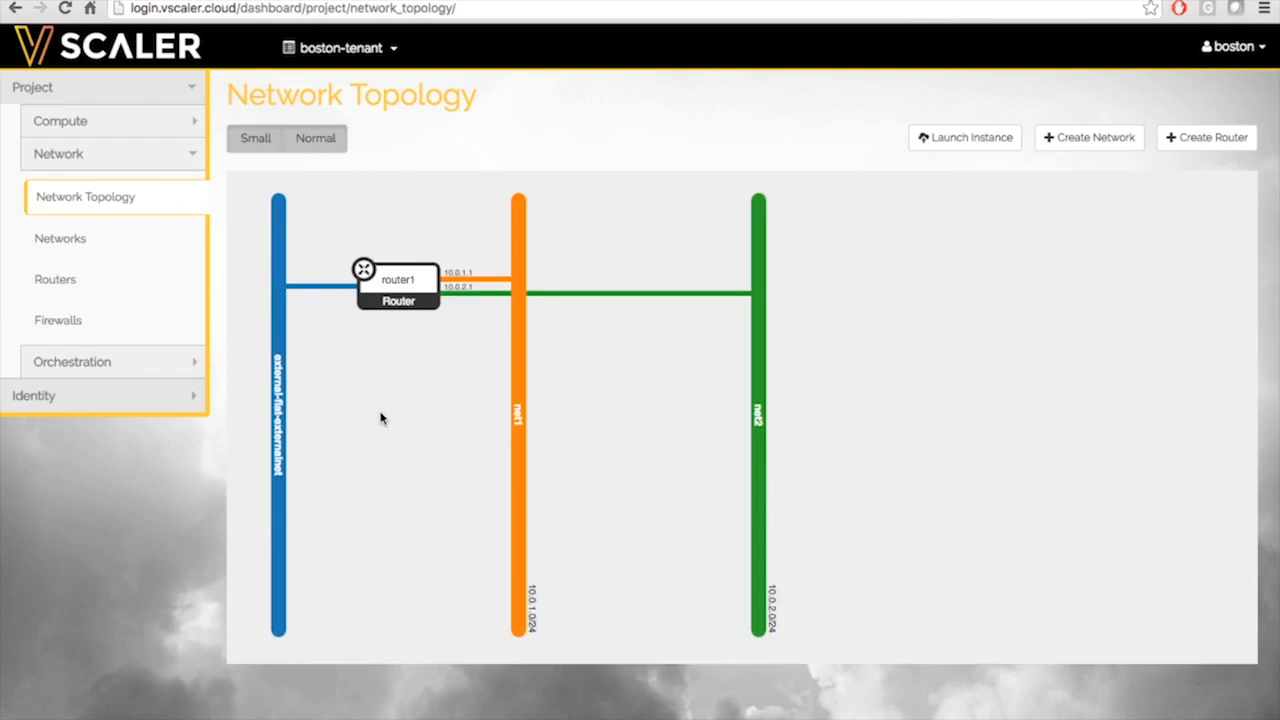
# Go to the Compute Instances page
pyautogui.click(90, 152)
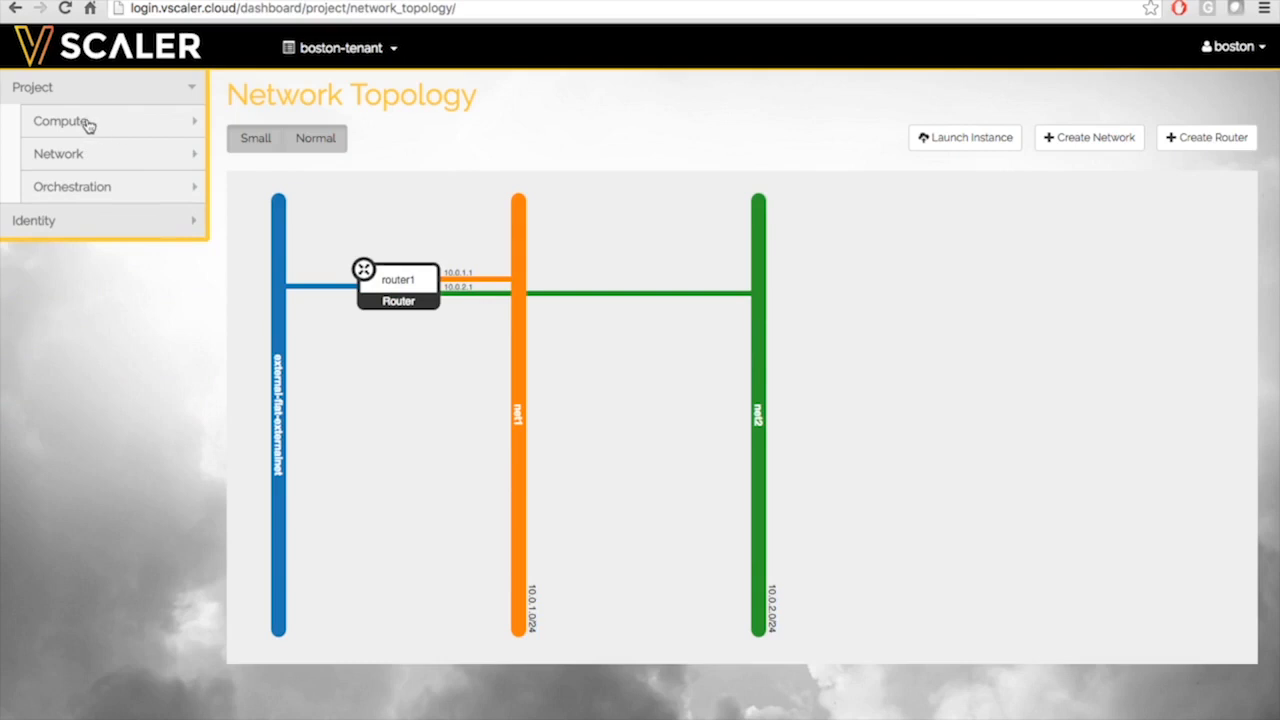
pyautogui.click(86, 126)
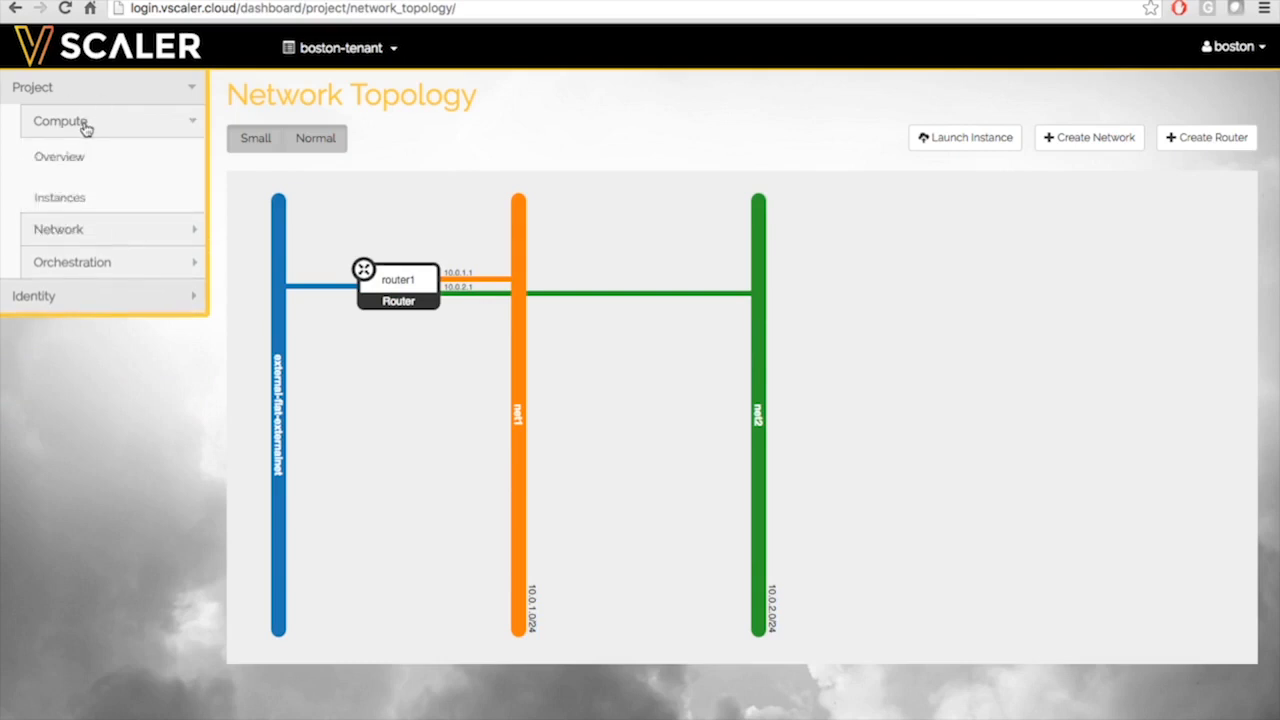
pyautogui.click(72, 210)
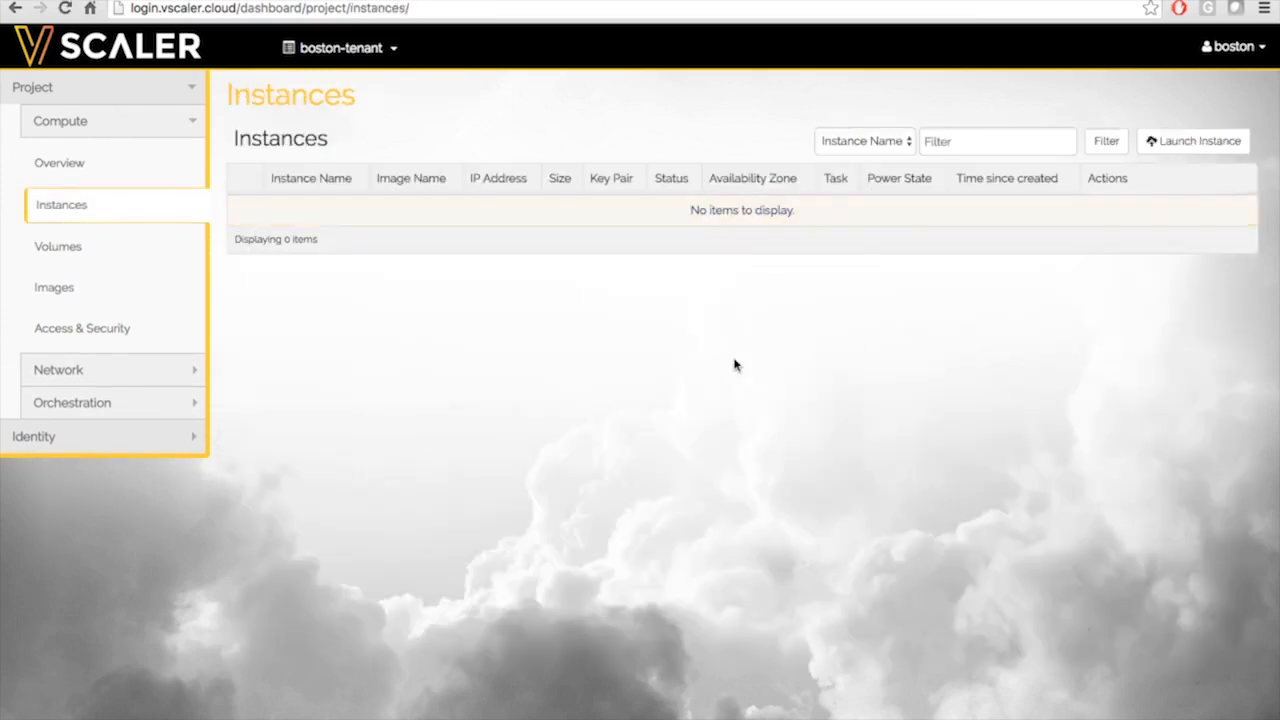
# Start a new instance named test1 that boots from the cirros image
pyautogui.click(1199, 145)
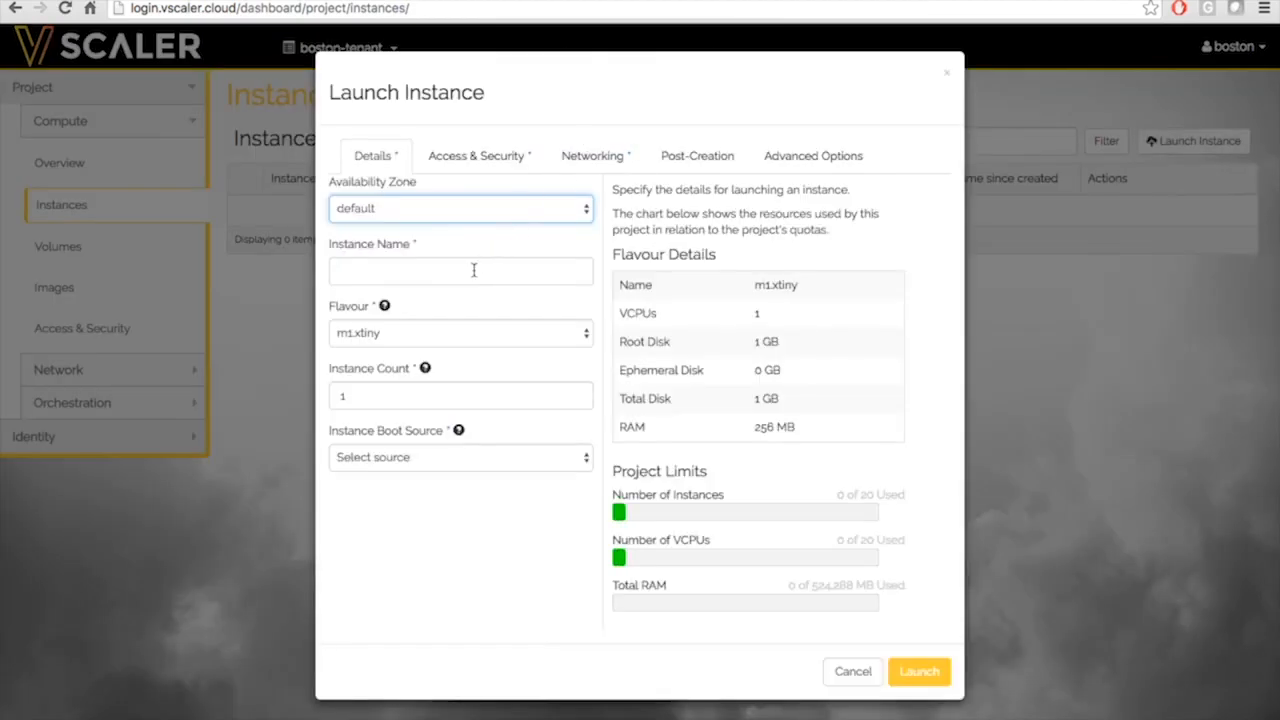
pyautogui.click(474, 270)
pyautogui.write('test')
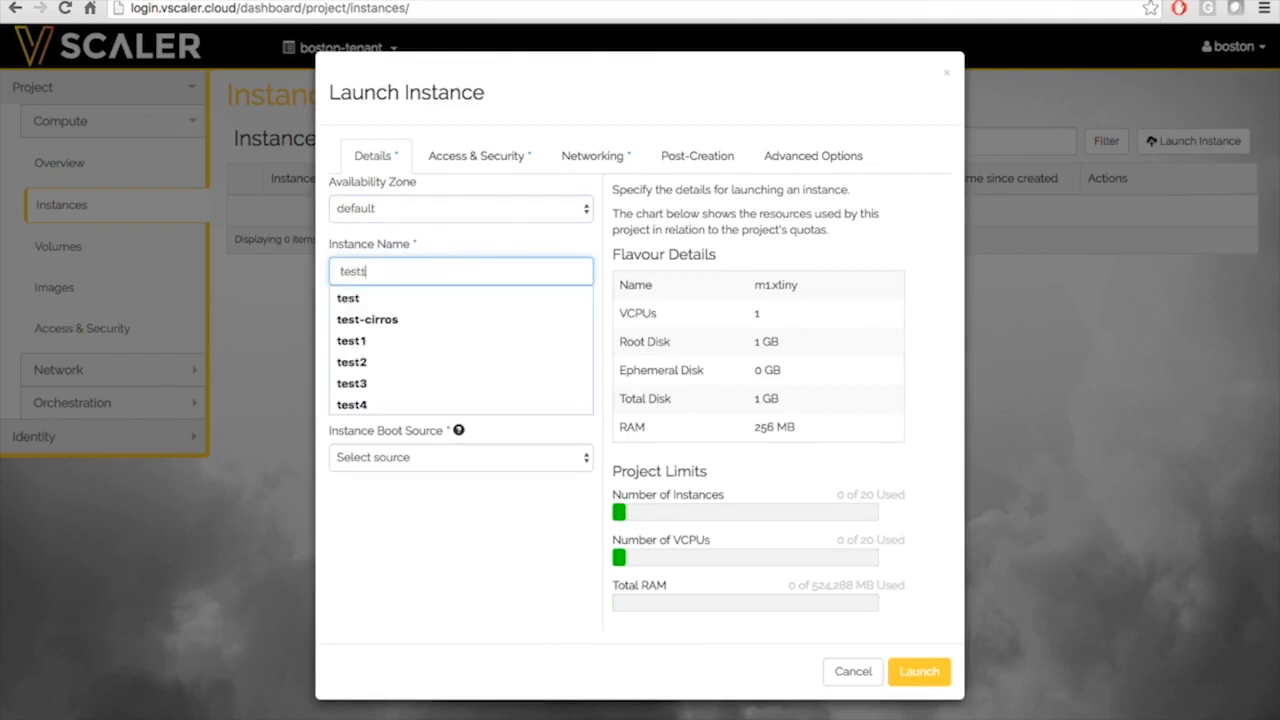
pyautogui.write('1')
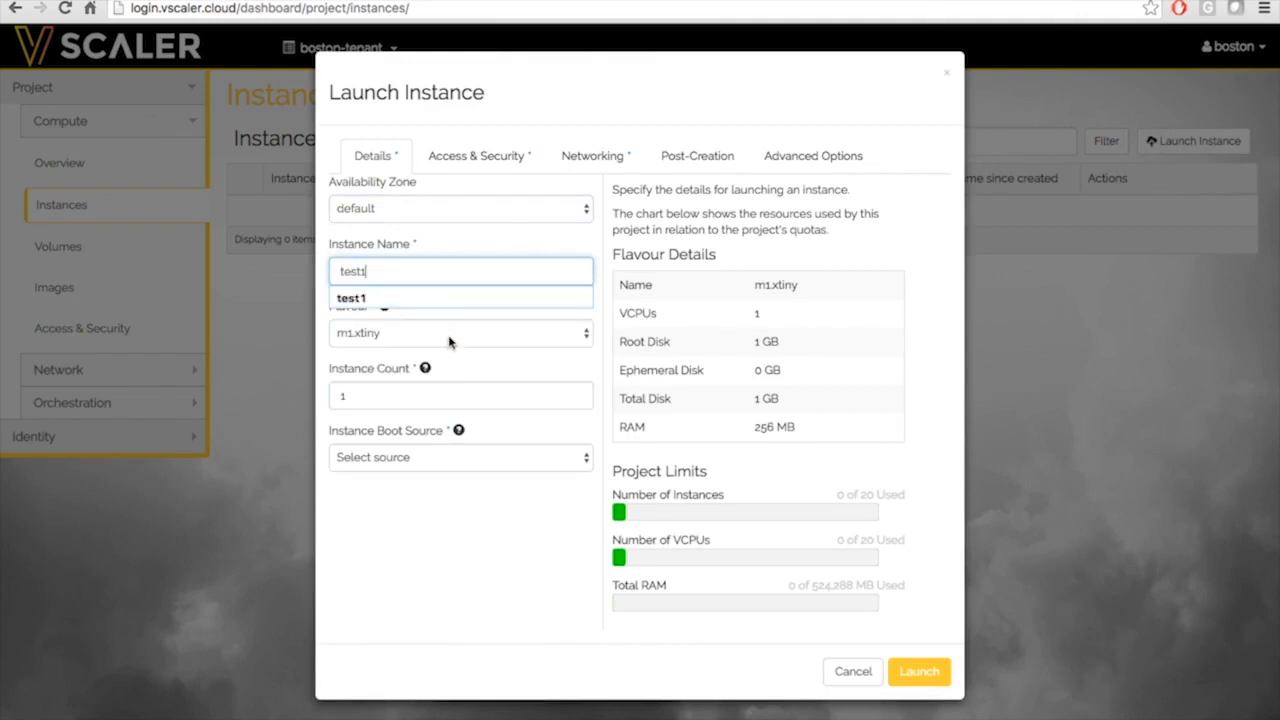
pyautogui.click(463, 364)
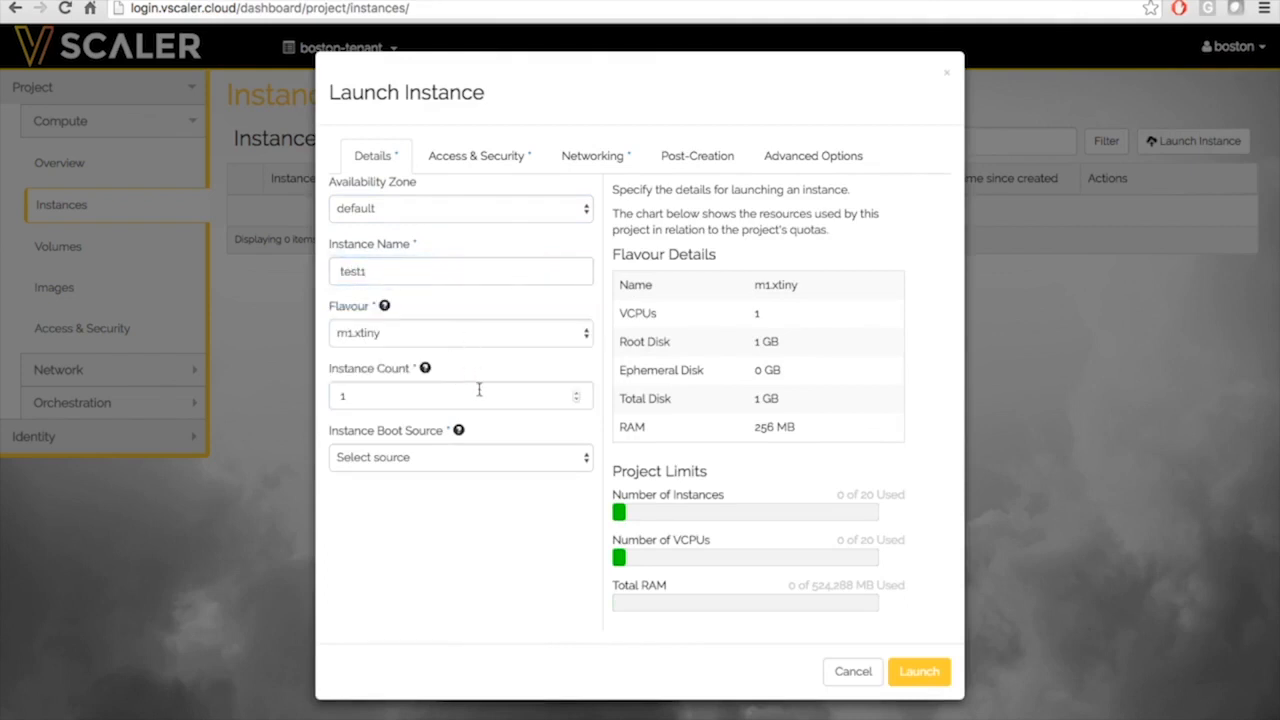
pyautogui.click(475, 466)
pyautogui.click(460, 490)
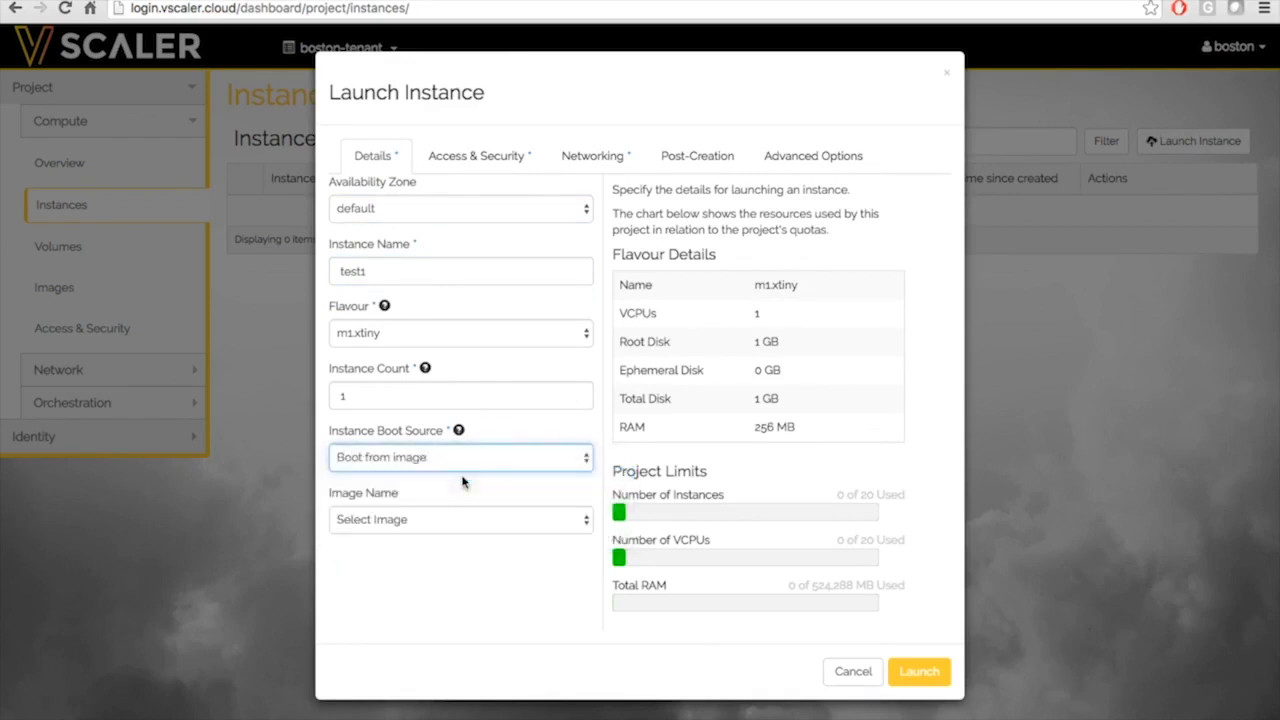
pyautogui.click(444, 524)
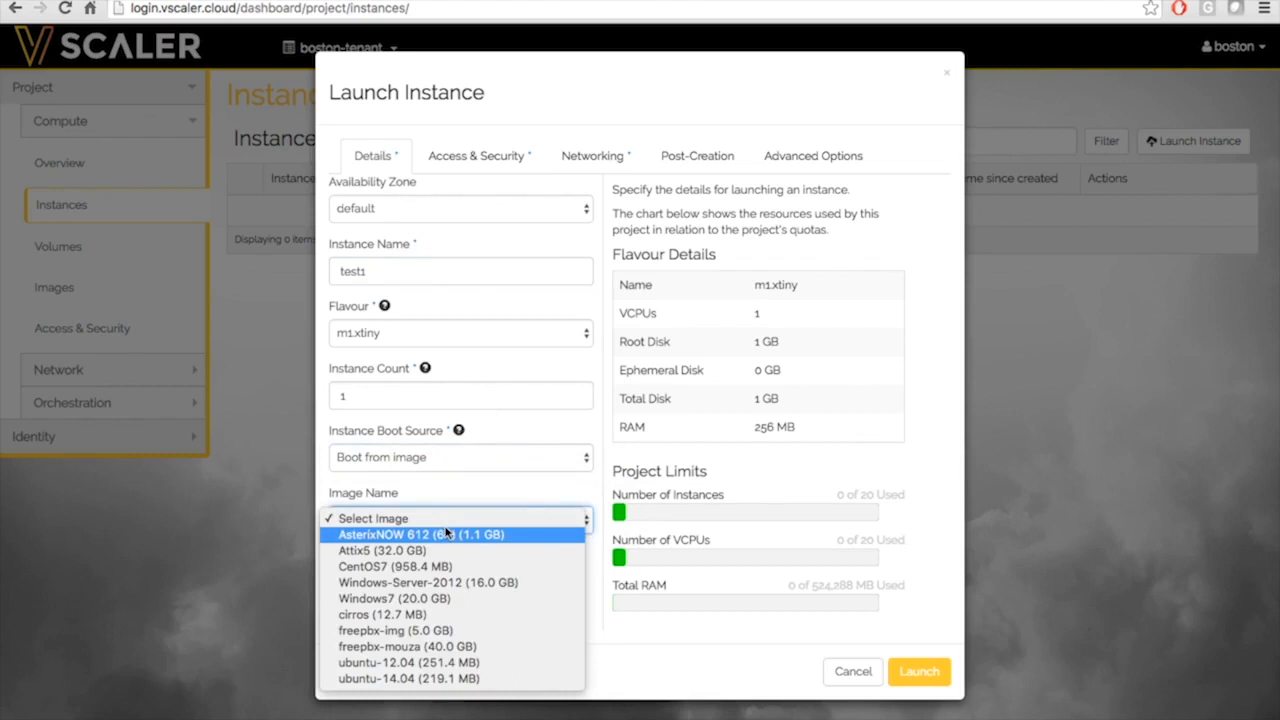
pyautogui.click(430, 620)
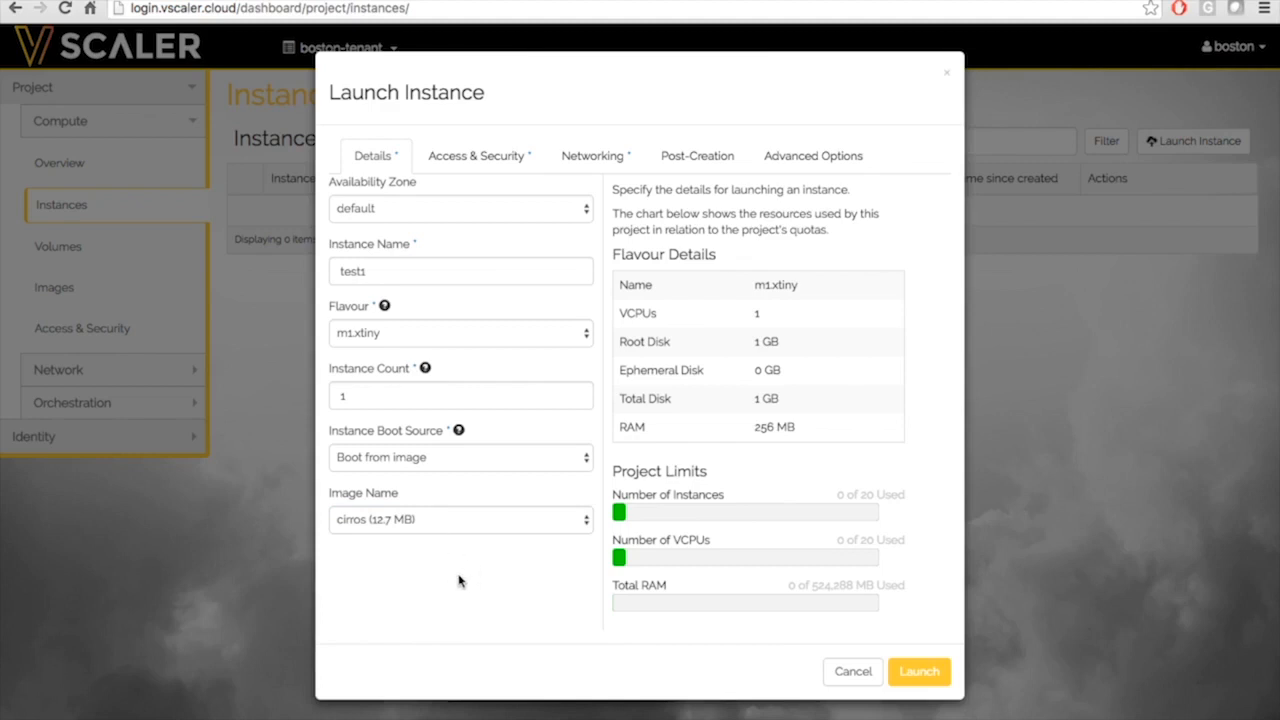
# Attach test1 to net1 and launch it
pyautogui.click(470, 162)
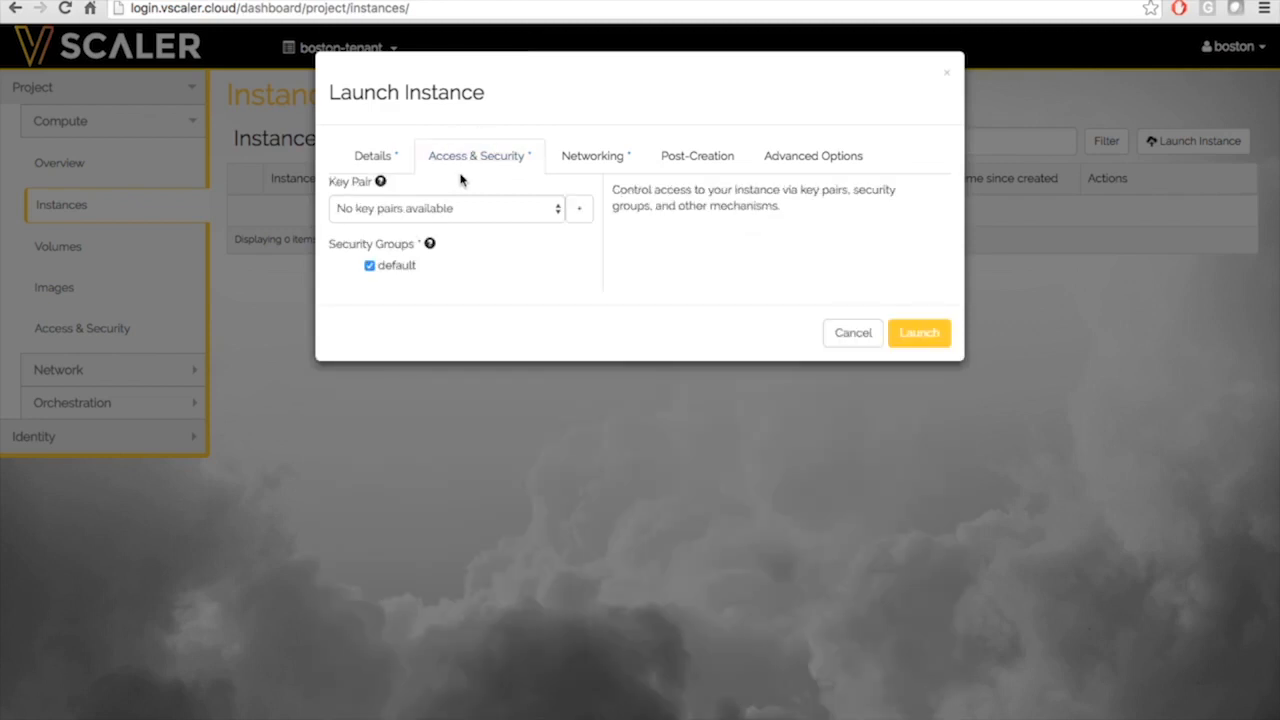
pyautogui.click(590, 162)
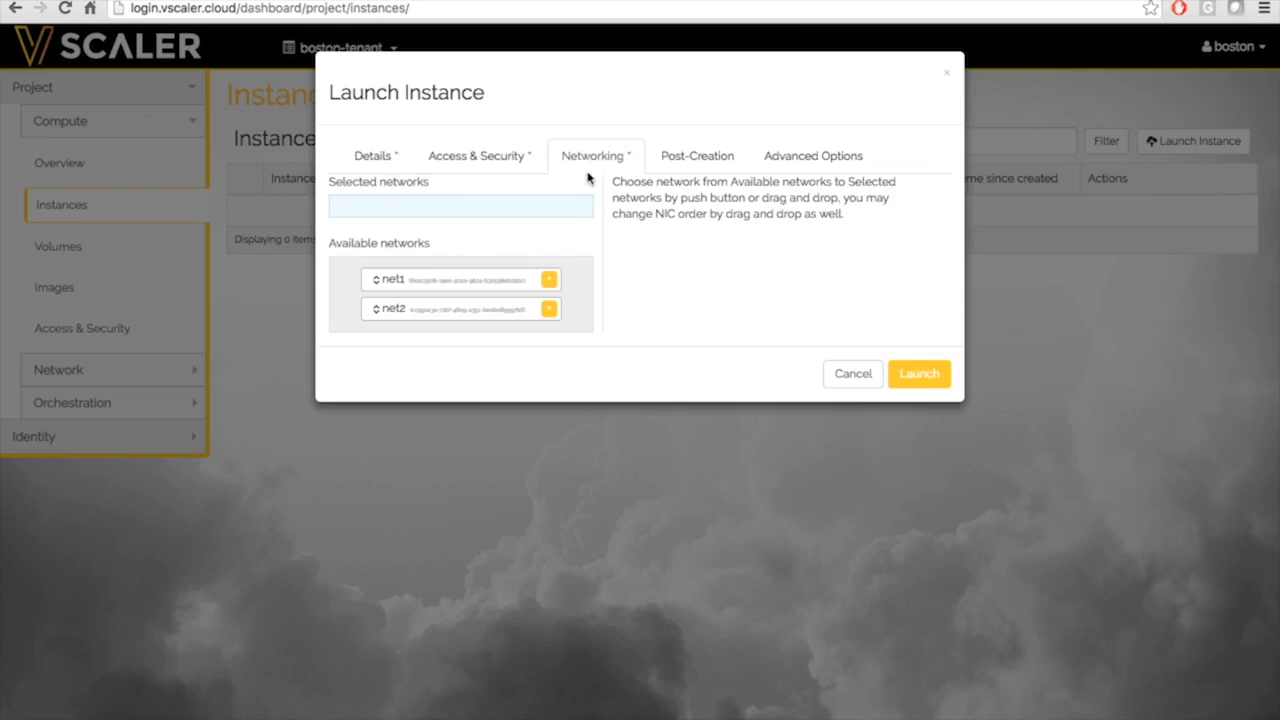
pyautogui.click(549, 281)
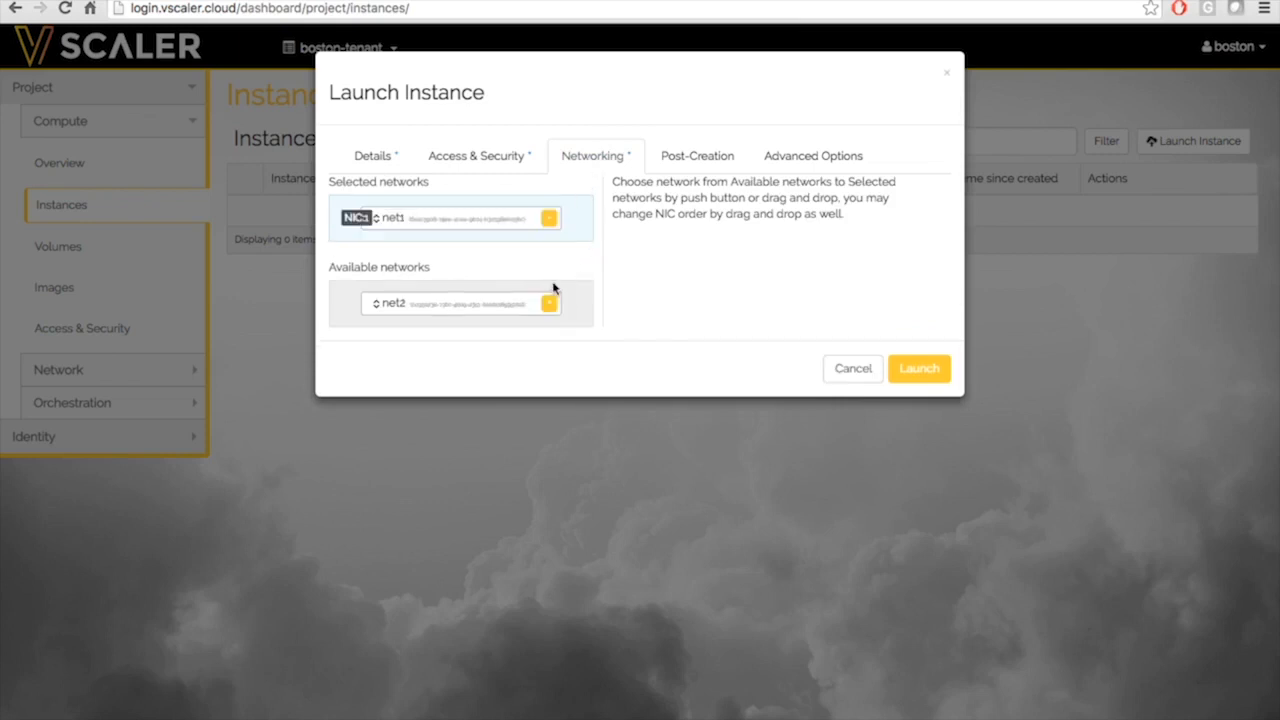
pyautogui.click(910, 372)
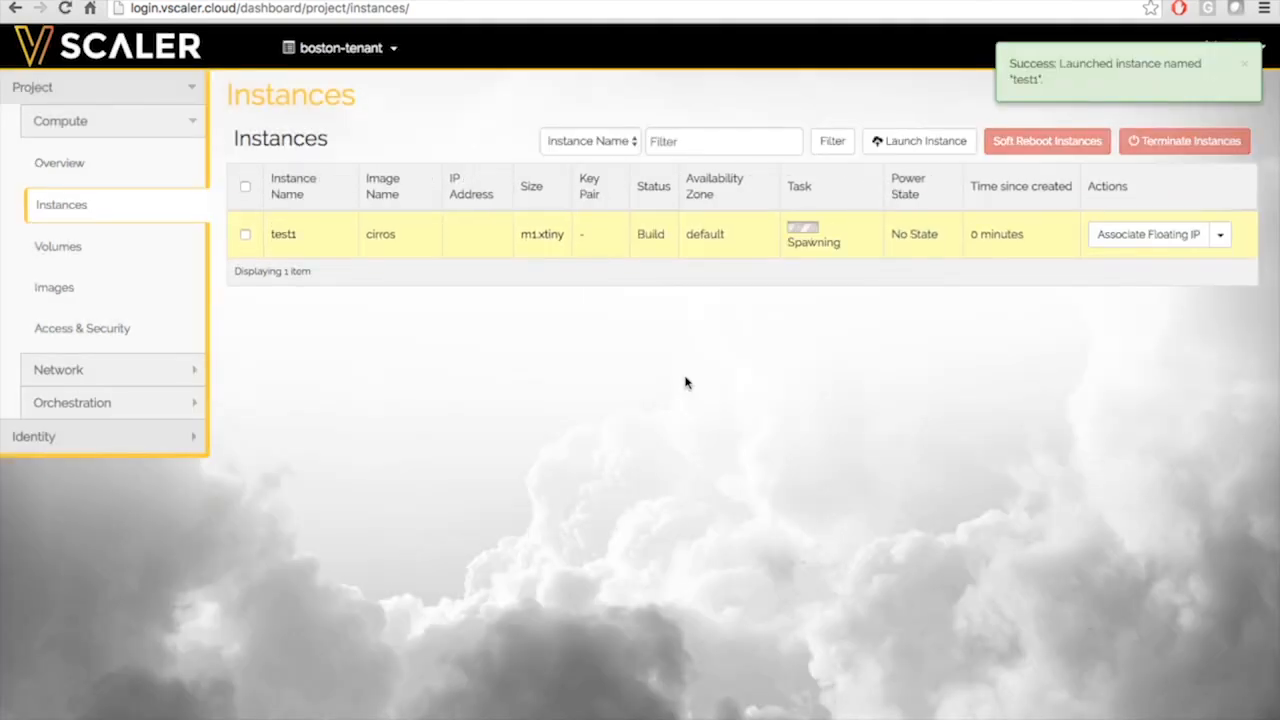
# Start a second instance named test2 that boots from the cirros image
pyautogui.click(896, 141)
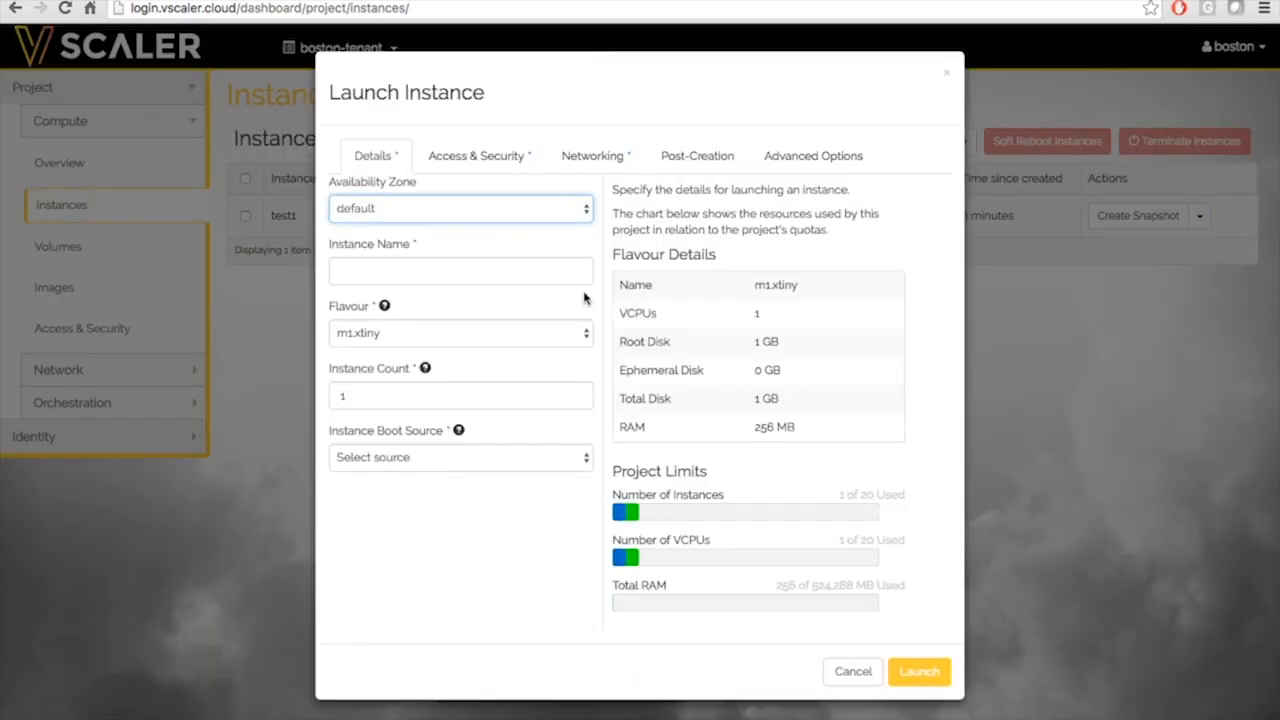
pyautogui.click(458, 276)
pyautogui.write('test2')
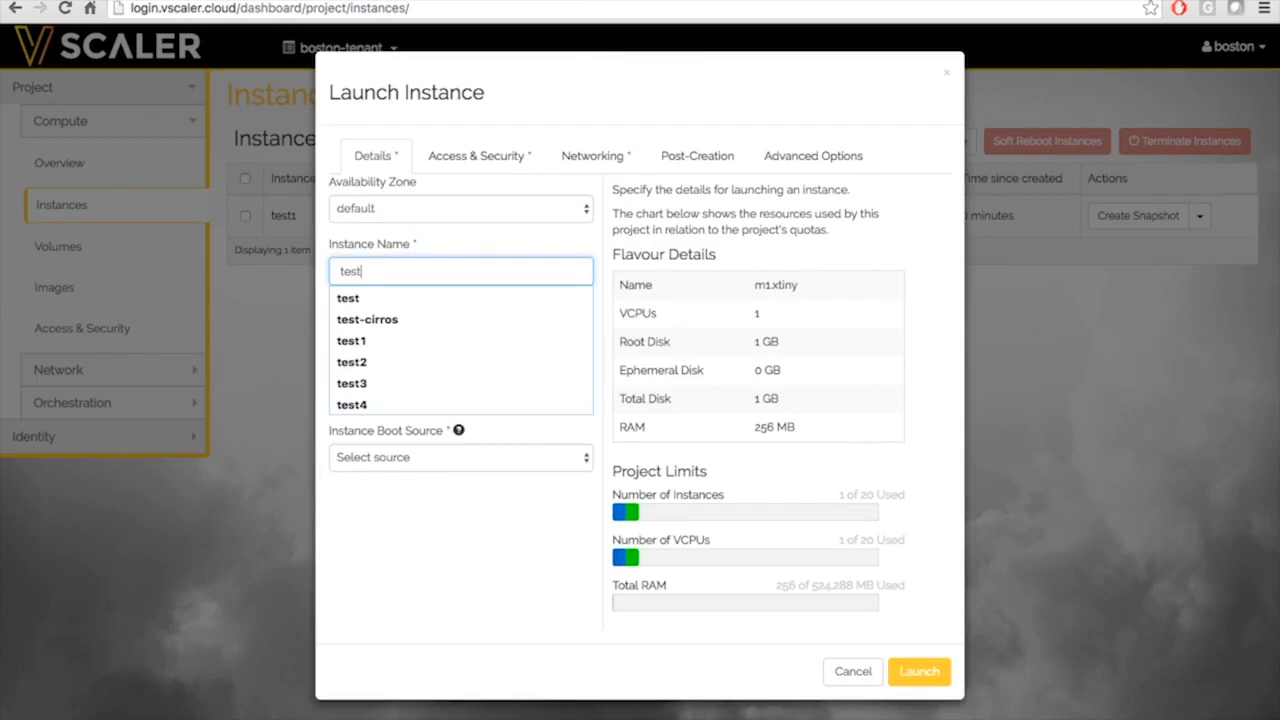
pyautogui.click(410, 460)
pyautogui.click(412, 474)
pyautogui.click(397, 512)
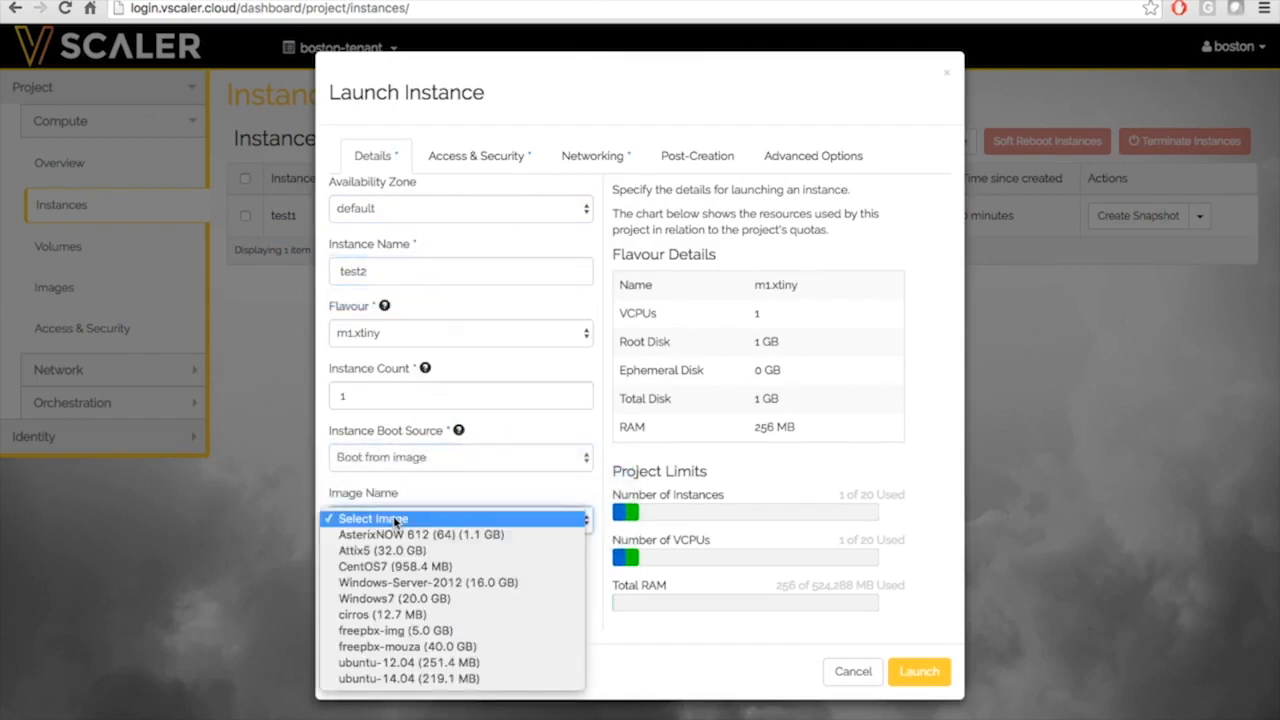
pyautogui.click(381, 616)
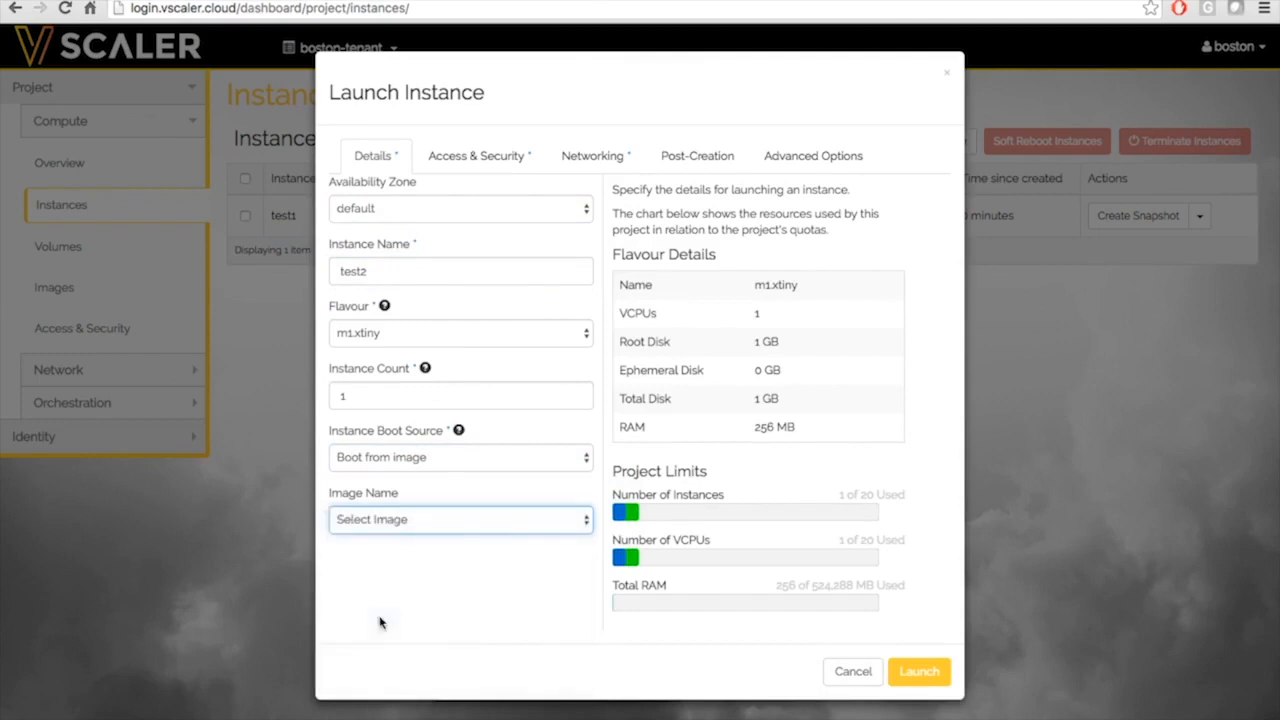
# Attach test2 to net2 and launch it
pyautogui.click(612, 156)
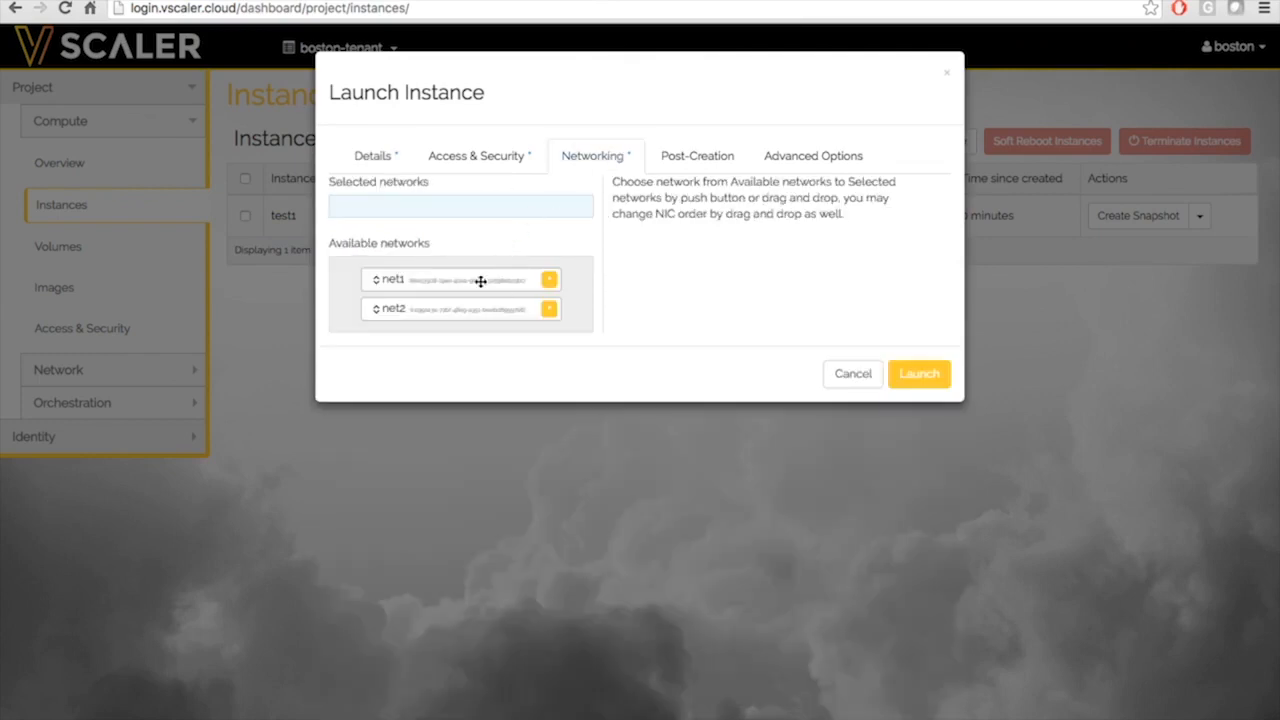
pyautogui.click(550, 309)
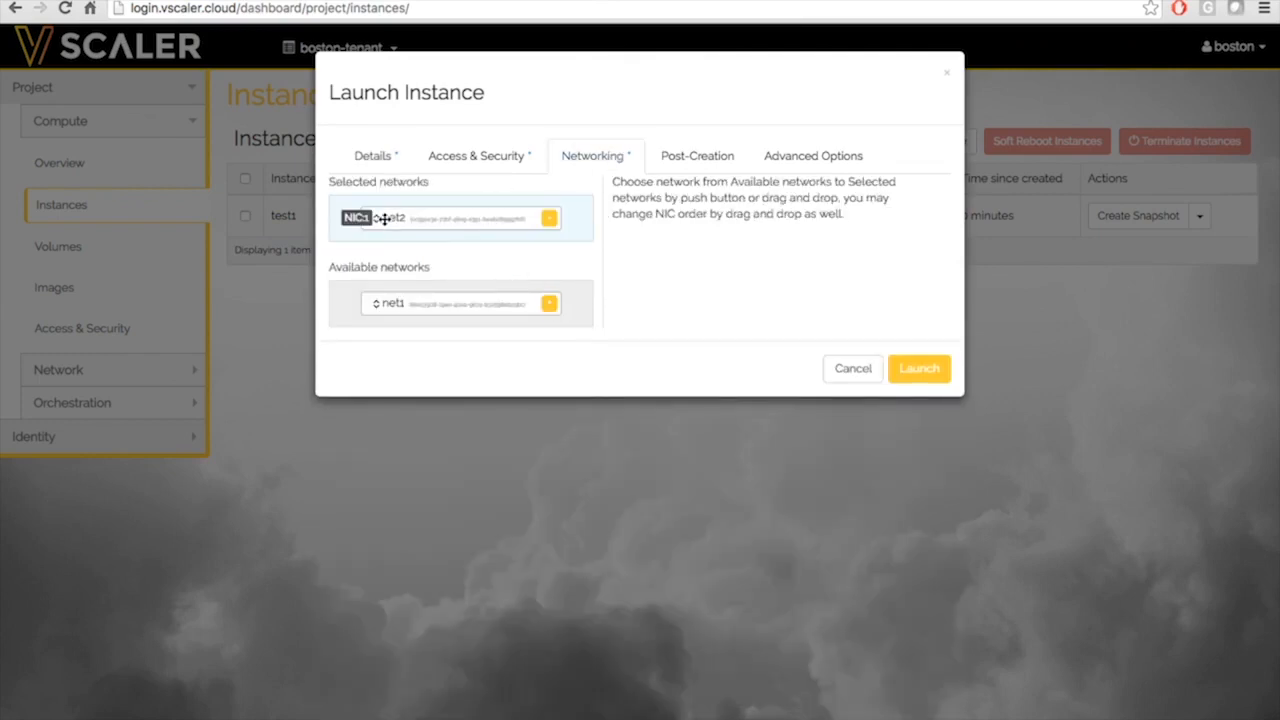
pyautogui.click(915, 369)
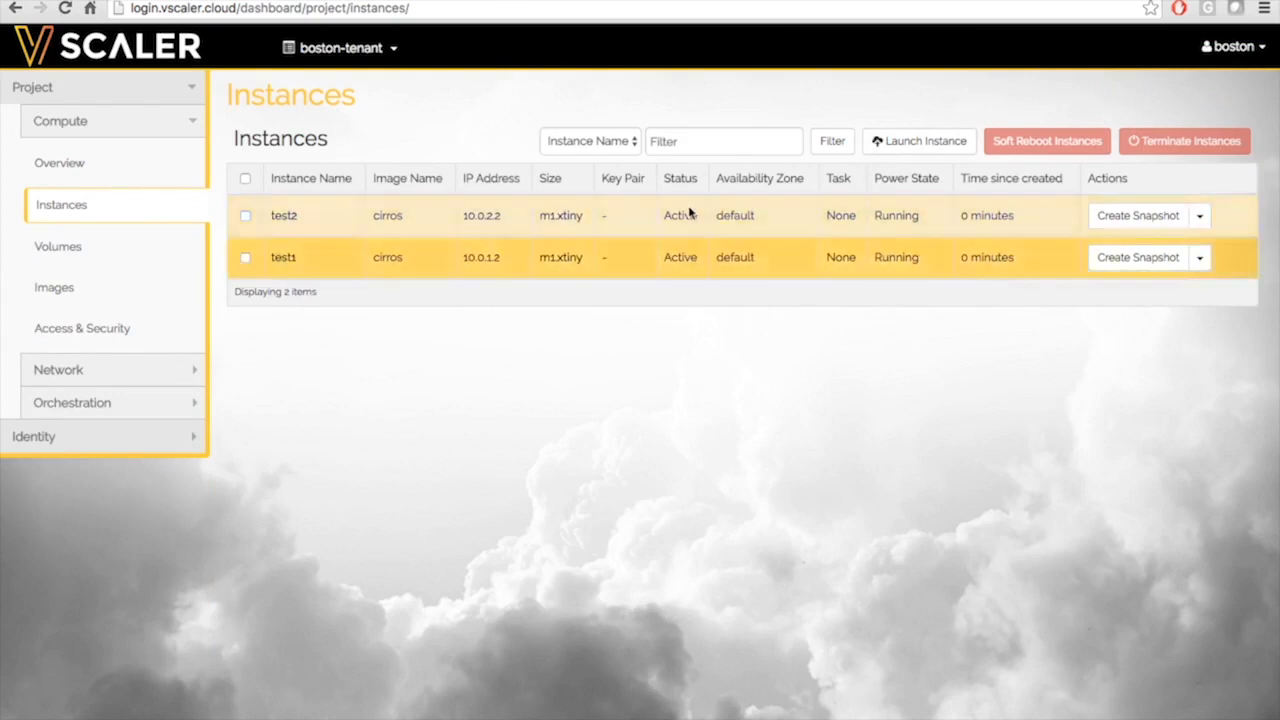
pyautogui.click(70, 370)
# Check test1's and test2's details in the network topology, then go to the Images list
pyautogui.click(80, 203)
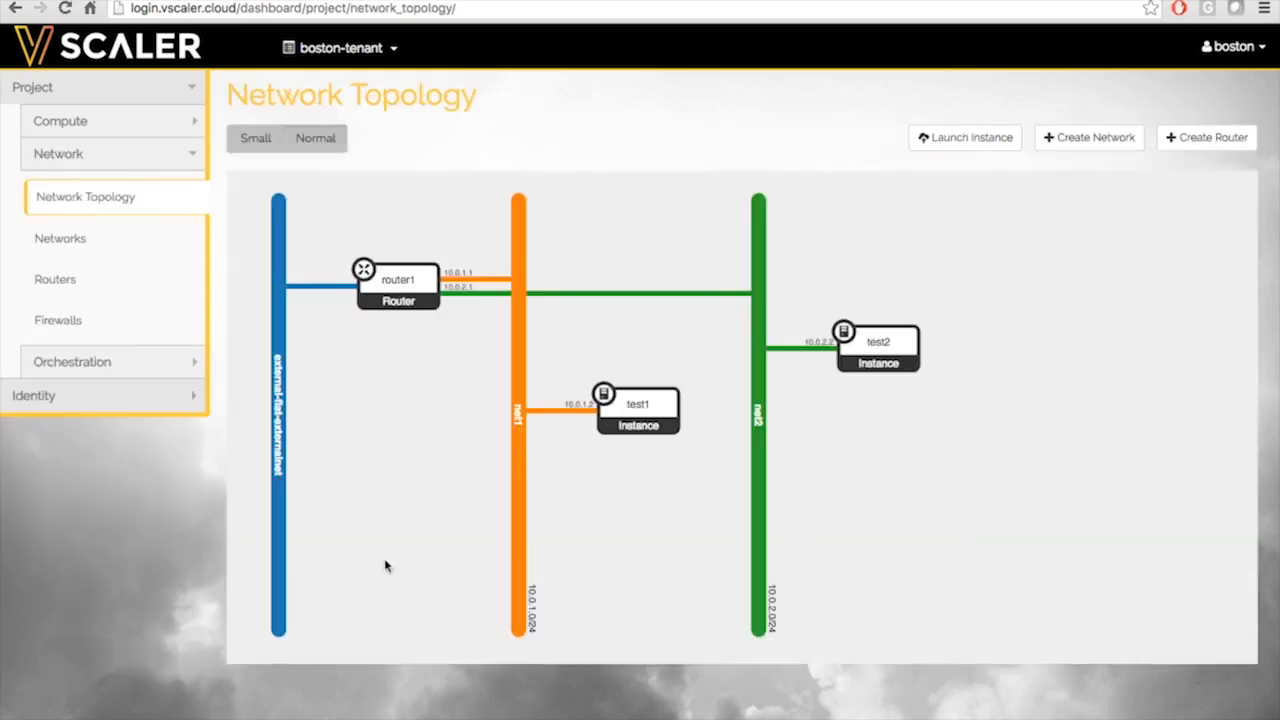
pyautogui.click(637, 410)
pyautogui.click(852, 338)
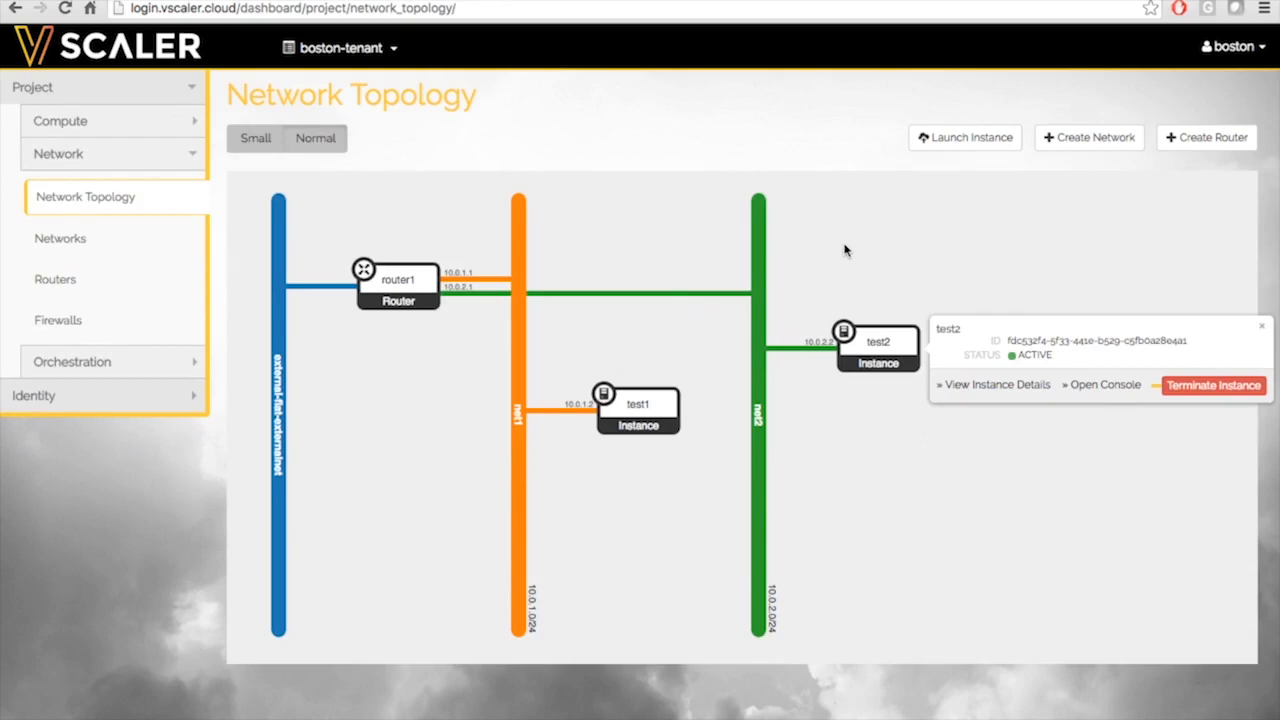
pyautogui.click(62, 160)
pyautogui.click(72, 128)
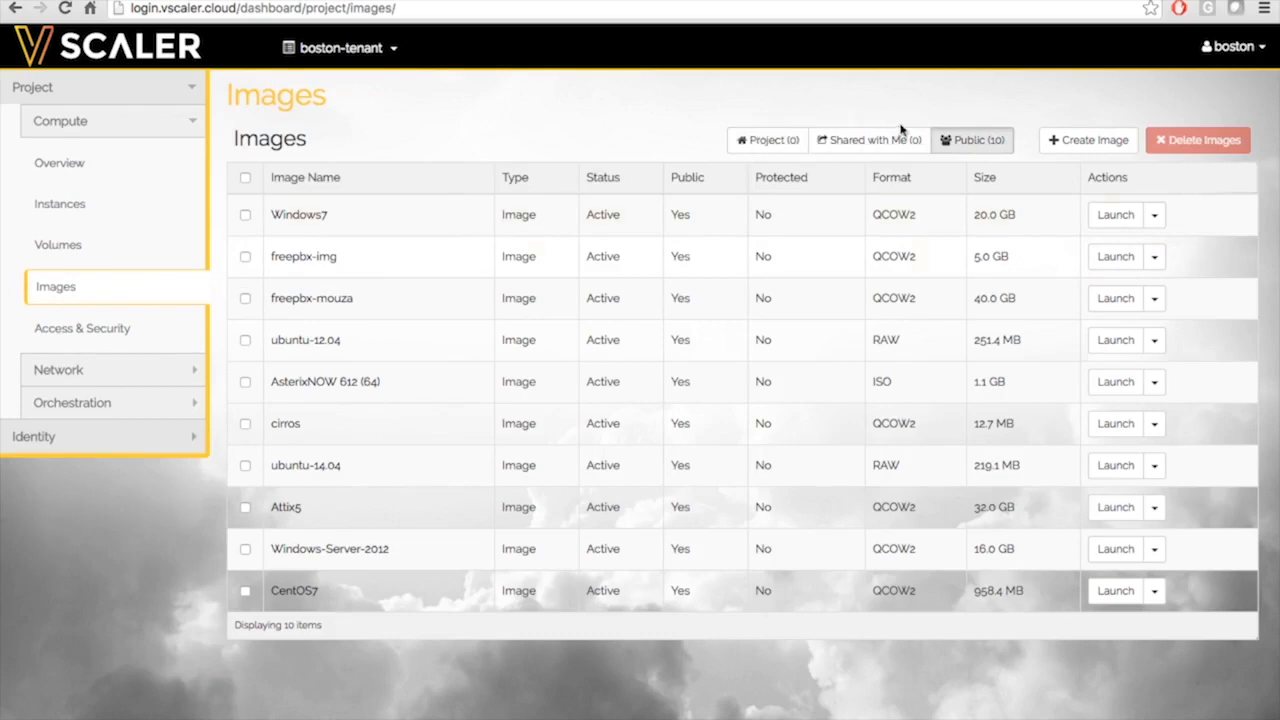
# Open the Create An Image form, leave the name empty, and open a new browser tab
pyautogui.click(1058, 142)
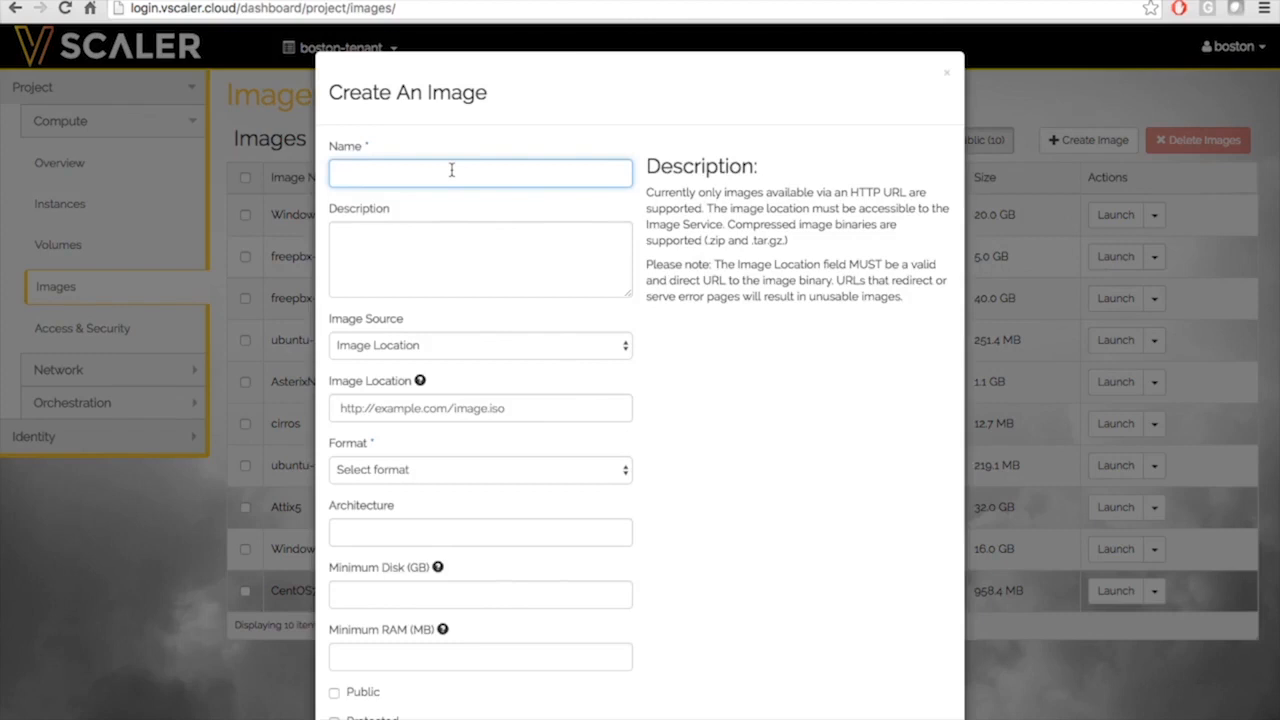
pyautogui.write('cir')
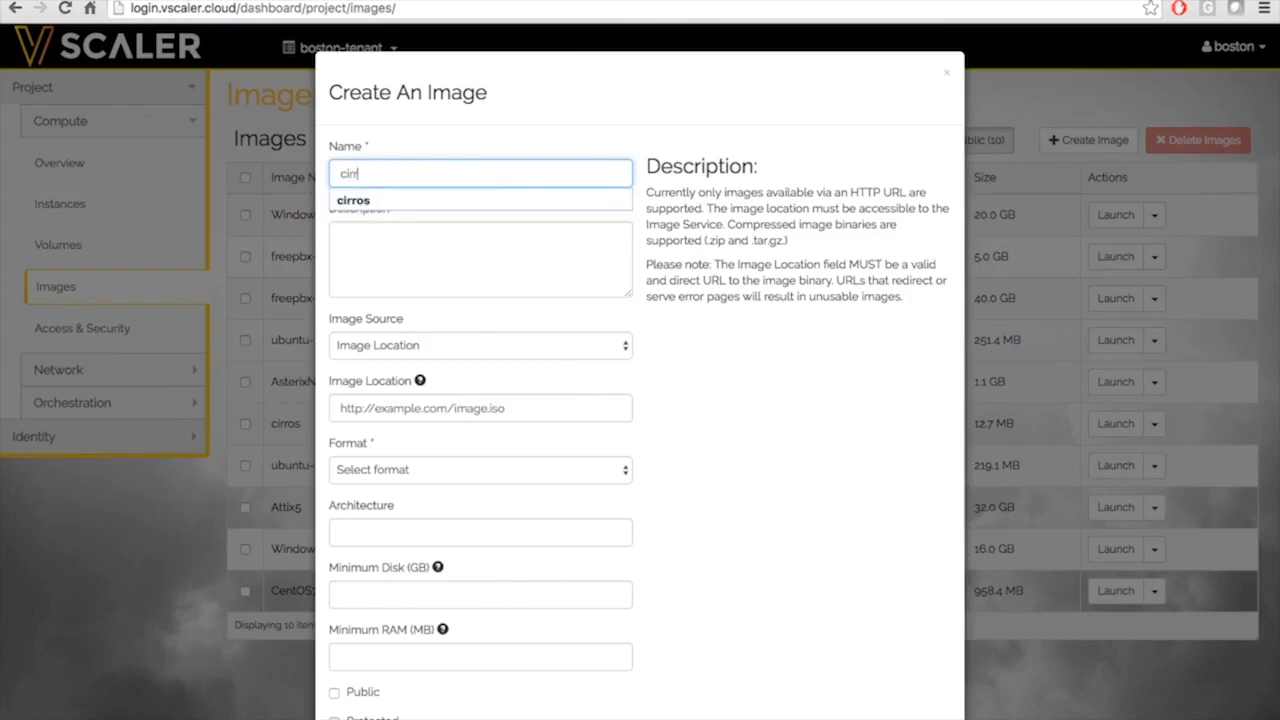
pyautogui.press('BackSpace')
pyautogui.press('BackSpace')
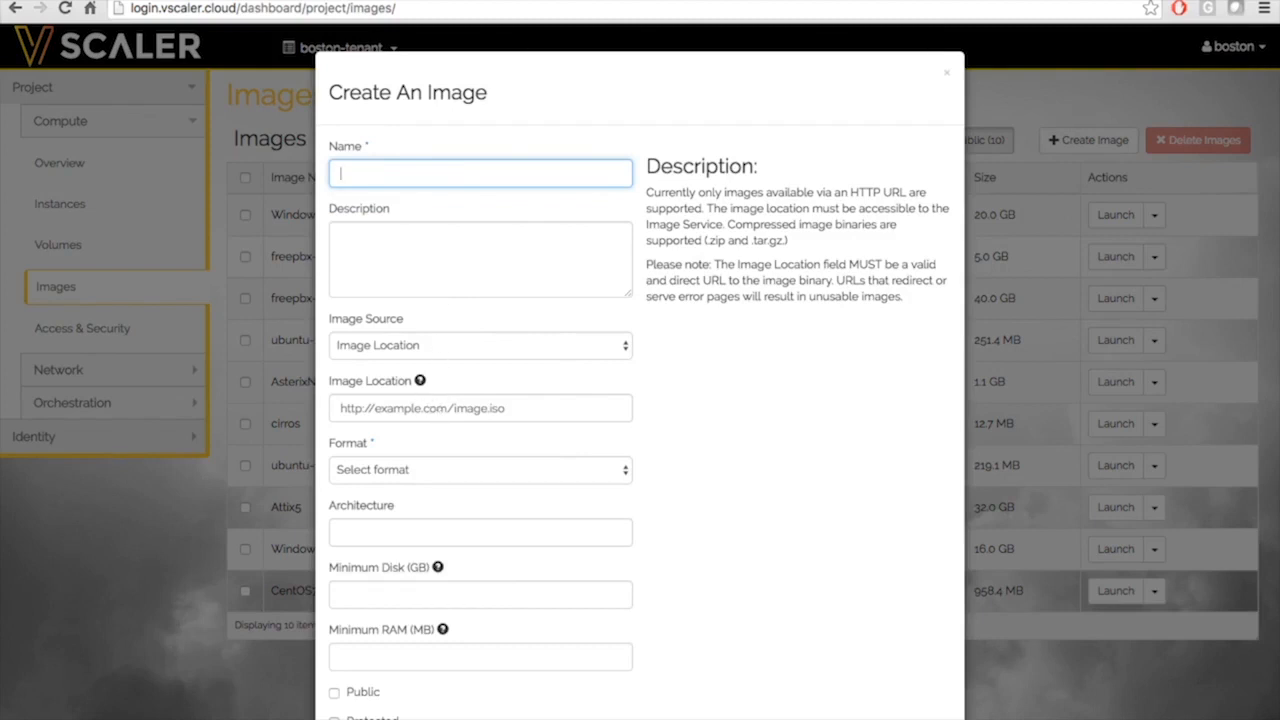
pyautogui.hotkey('ctrl', 't')
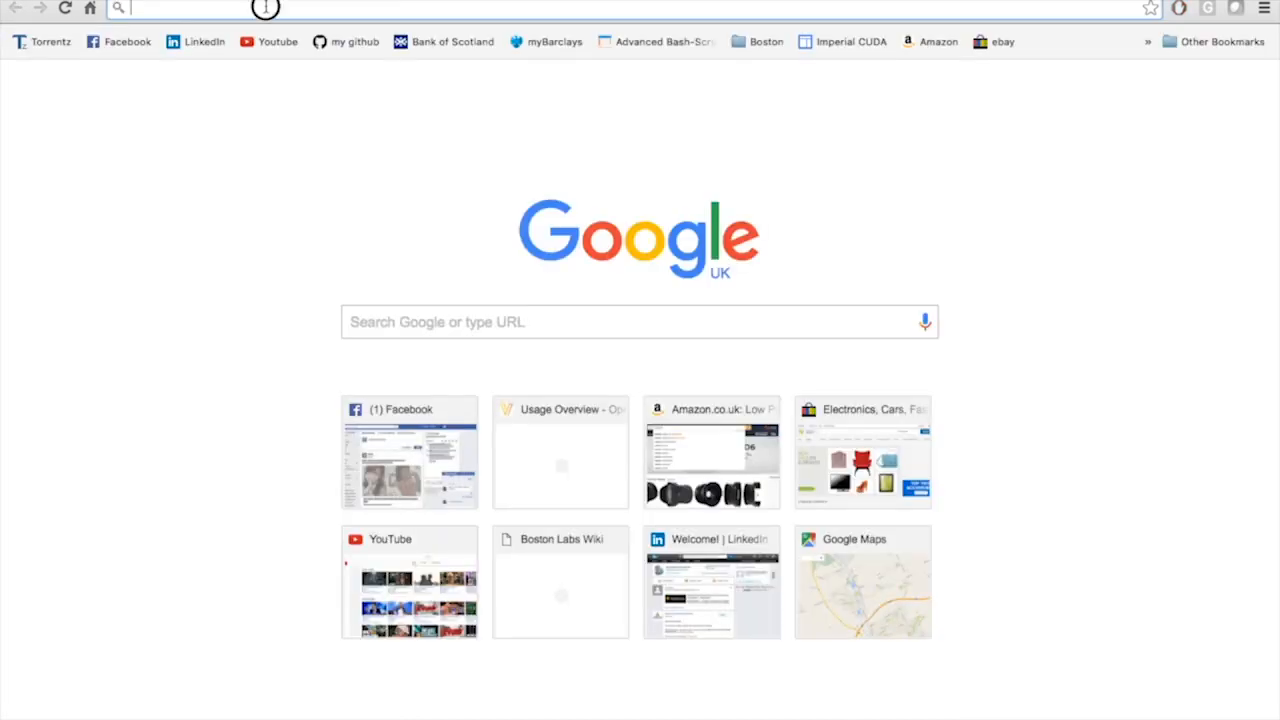
# Search 'cirros cloud image' from the address bar and open the 'OpenStack Docs: Get images' result
pyautogui.write('c')
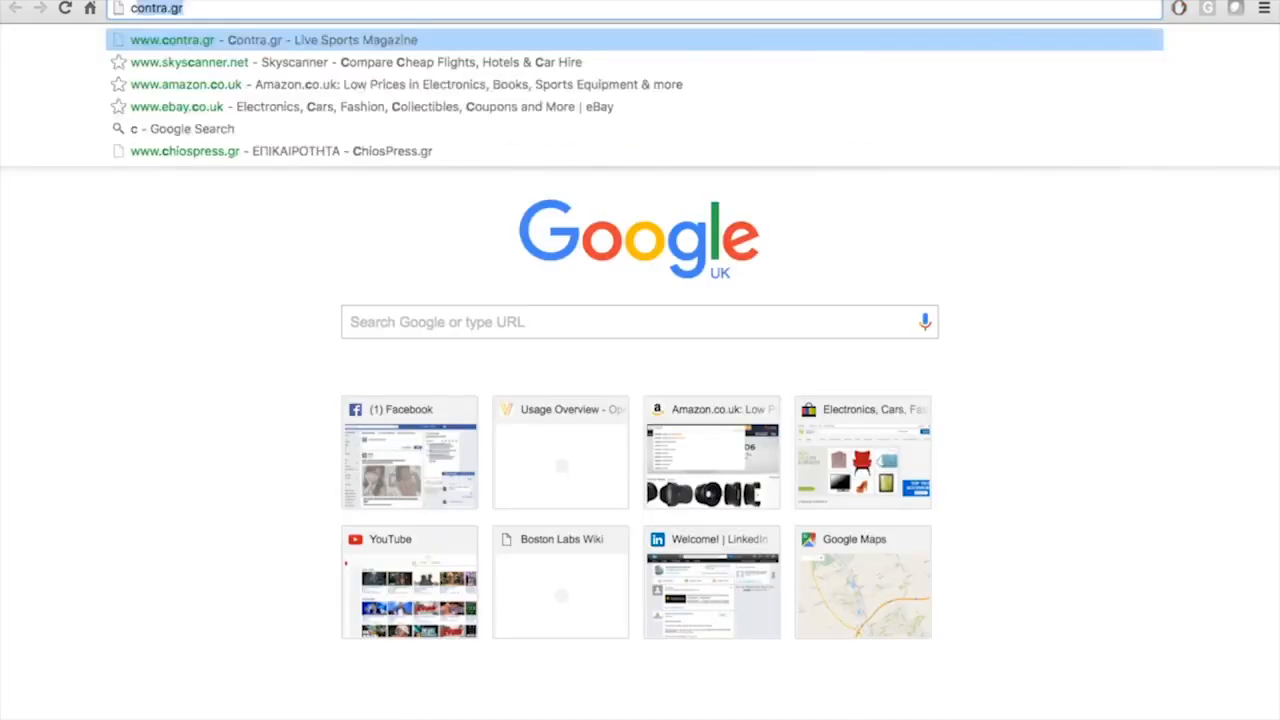
pyautogui.write('irros cloud image')
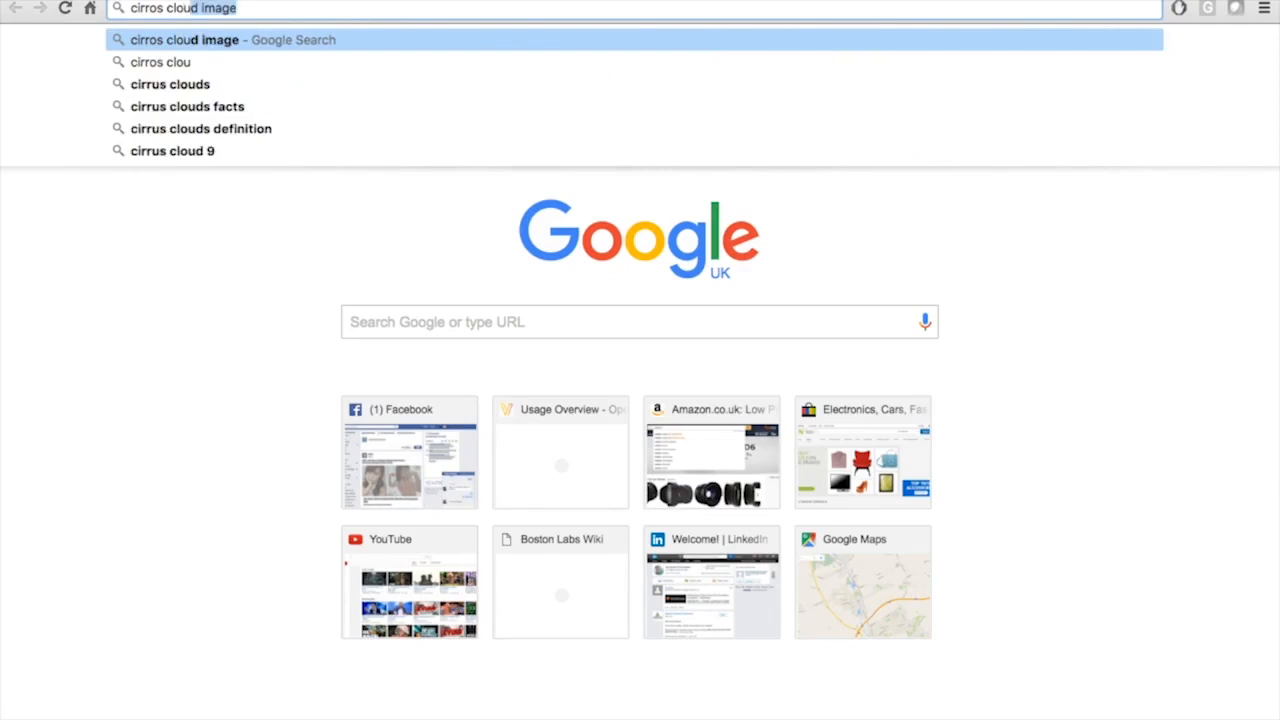
pyautogui.press('Return')
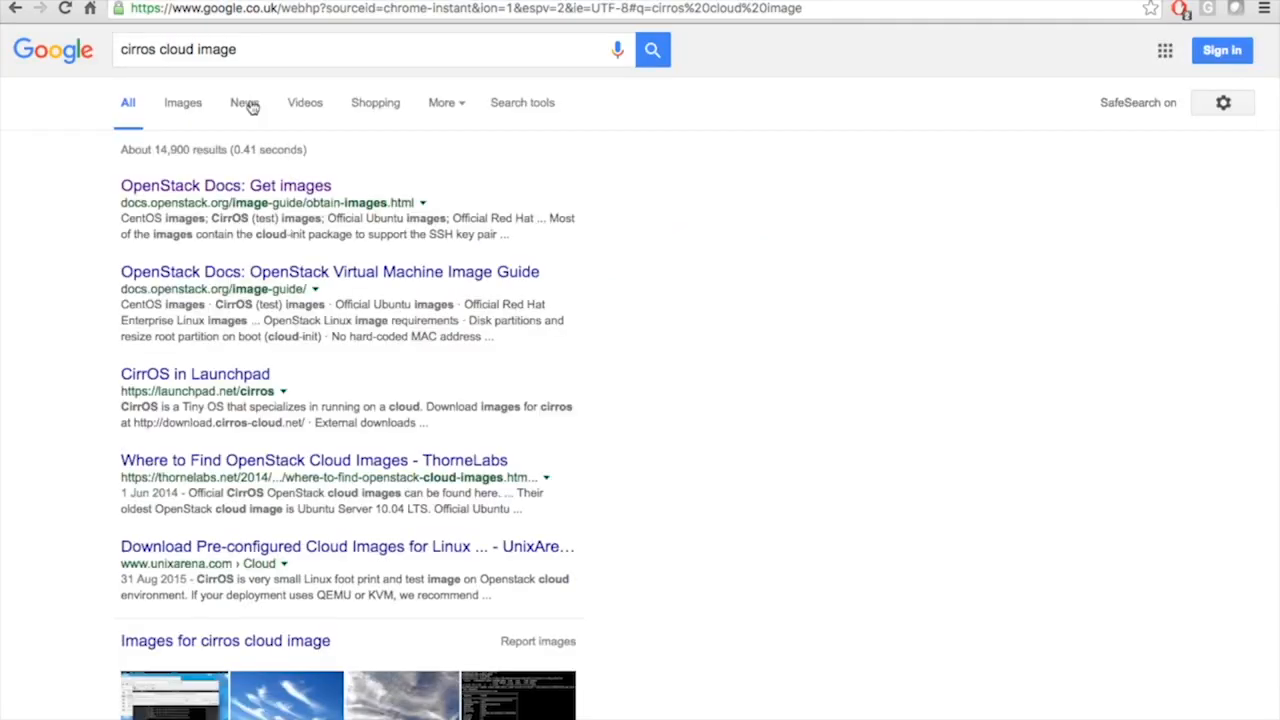
pyautogui.click(240, 188)
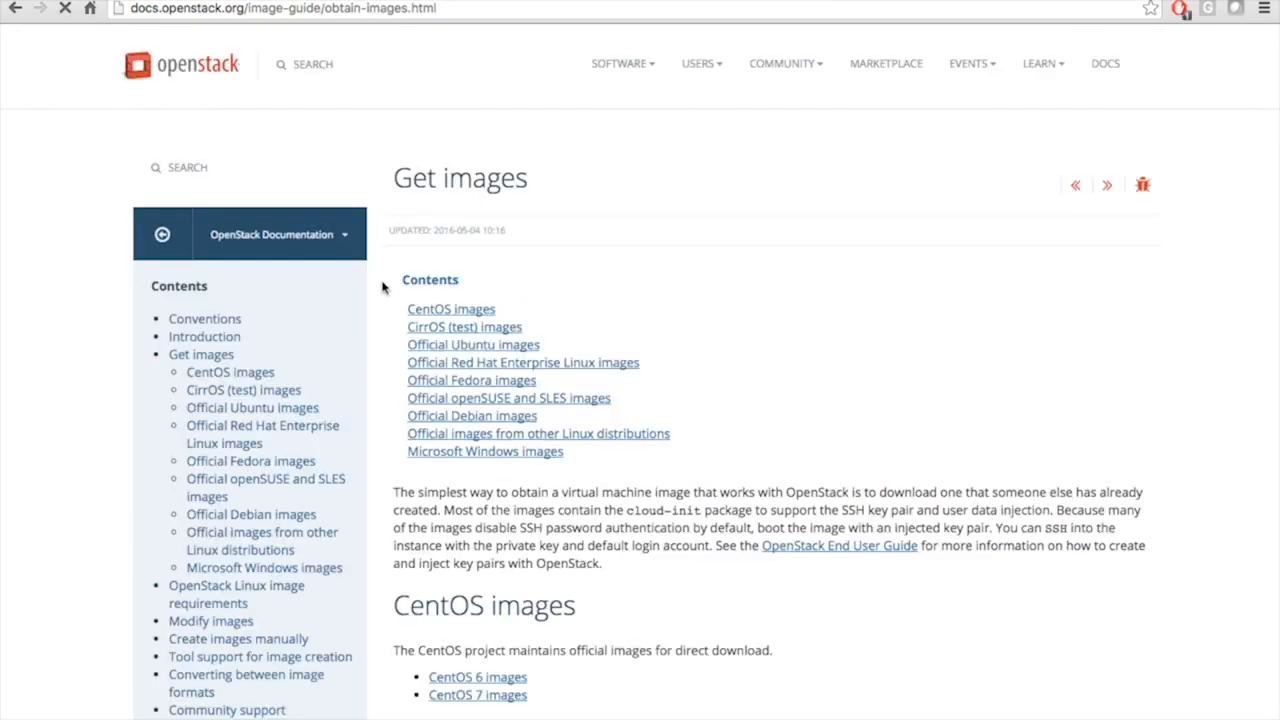
# Copy the link address of cirros-0.3.4-x86_64-disk.img from the CirrOS (test) images section
pyautogui.click(421, 328)
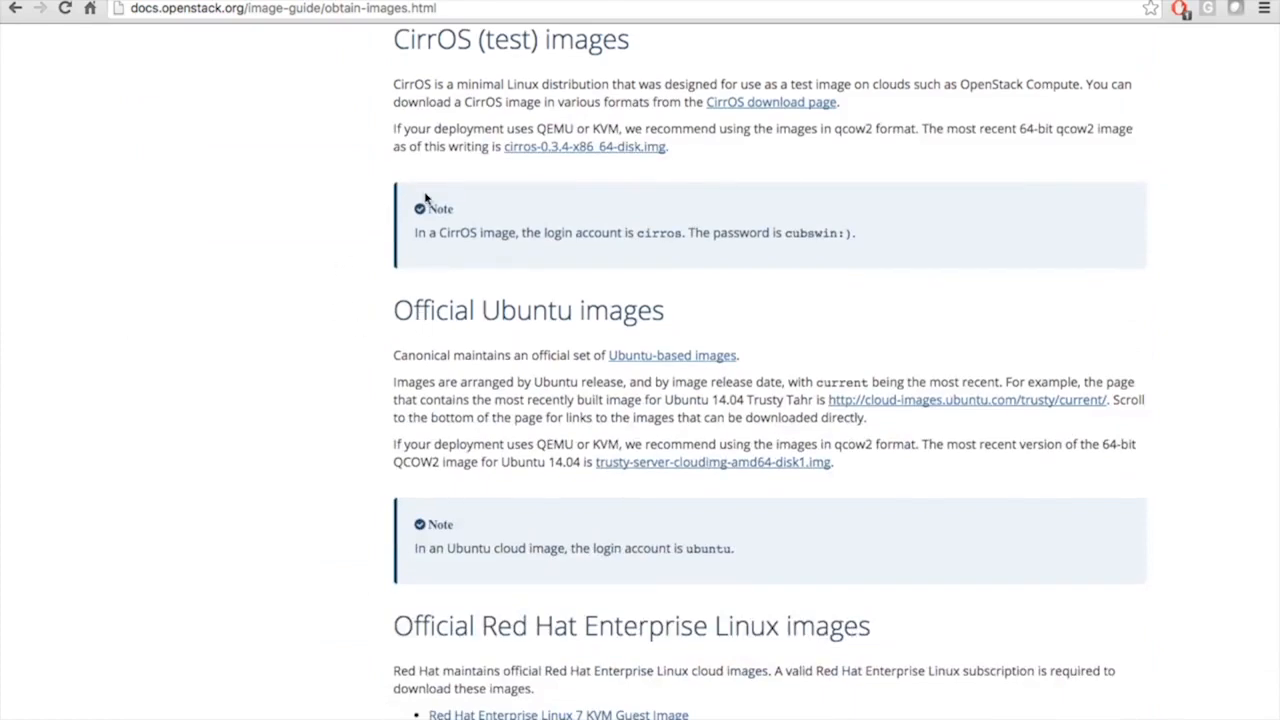
pyautogui.rightClick(562, 150)
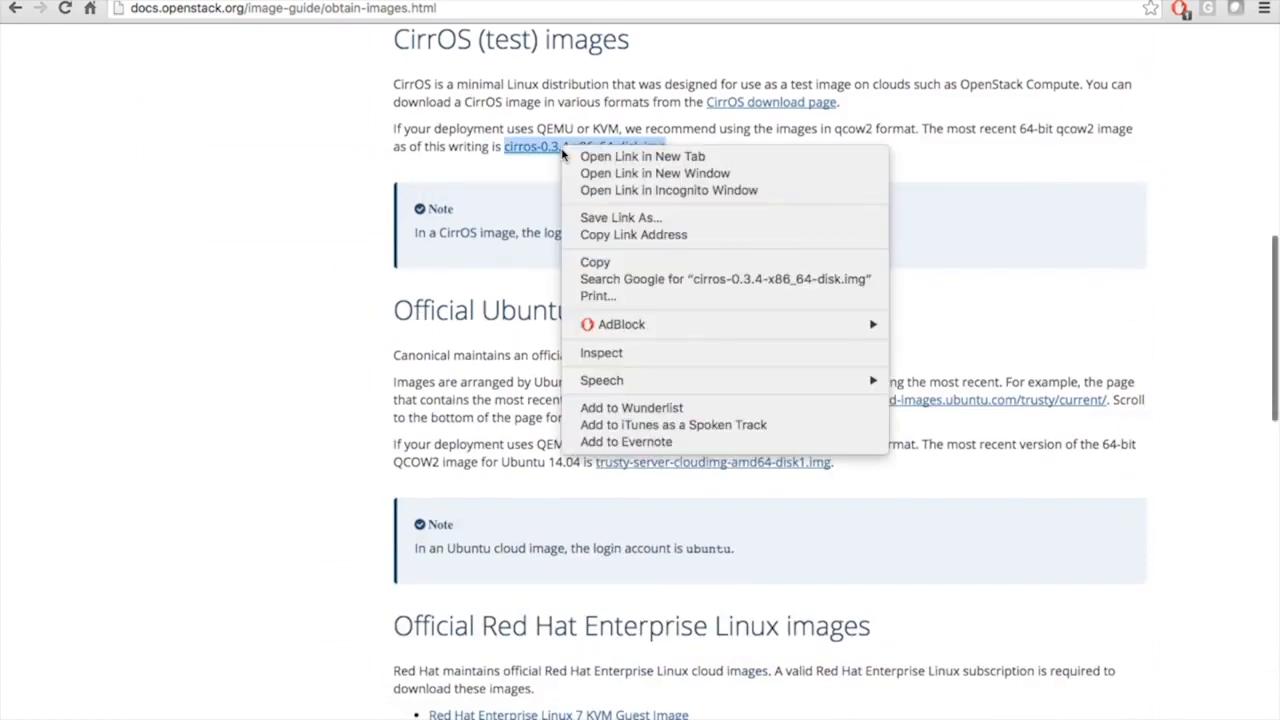
pyautogui.click(598, 235)
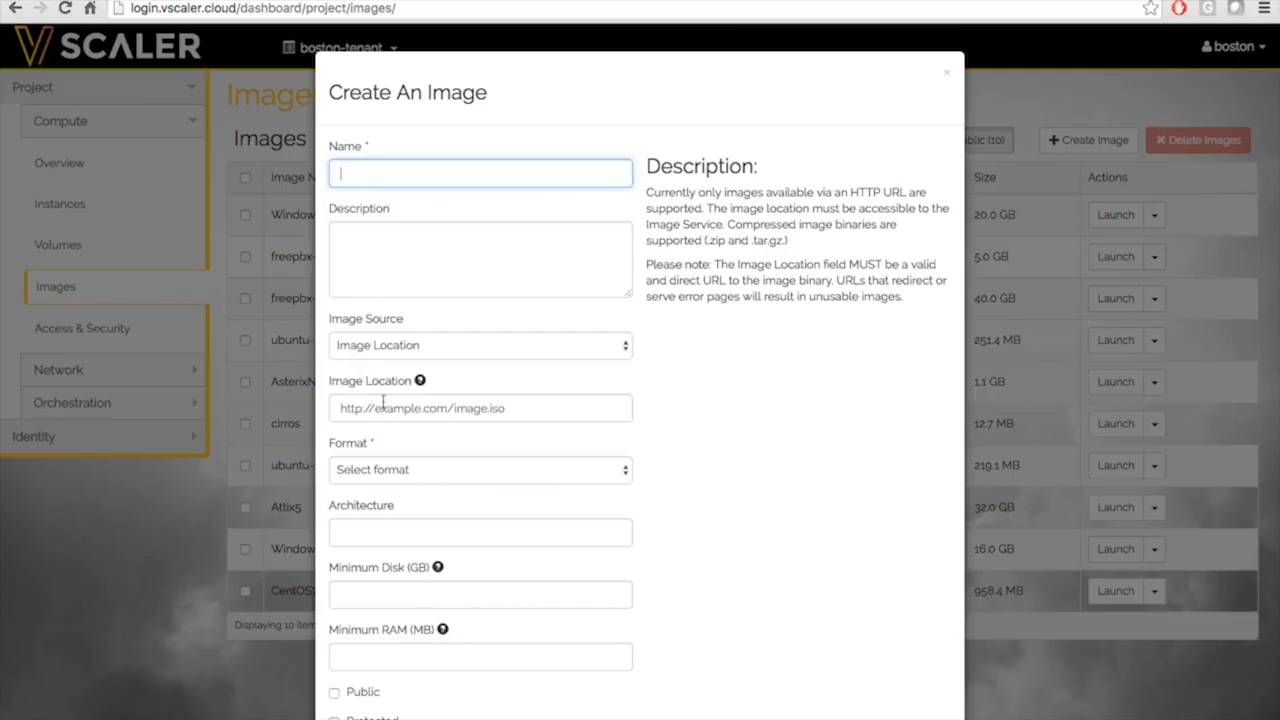
# Paste the cirros image URL as the Image Location and set Format to QCOW2
pyautogui.click(386, 407)
pyautogui.hotkey('ctrl', 'v')
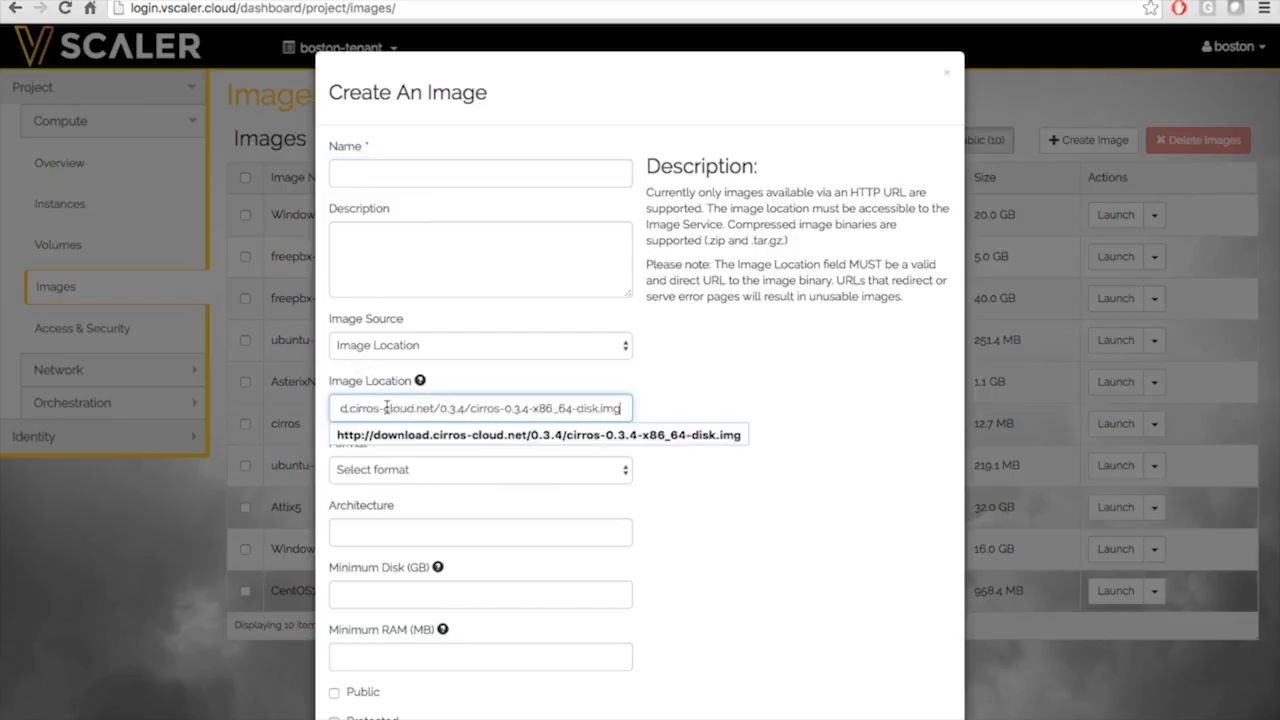
pyautogui.click(800, 381)
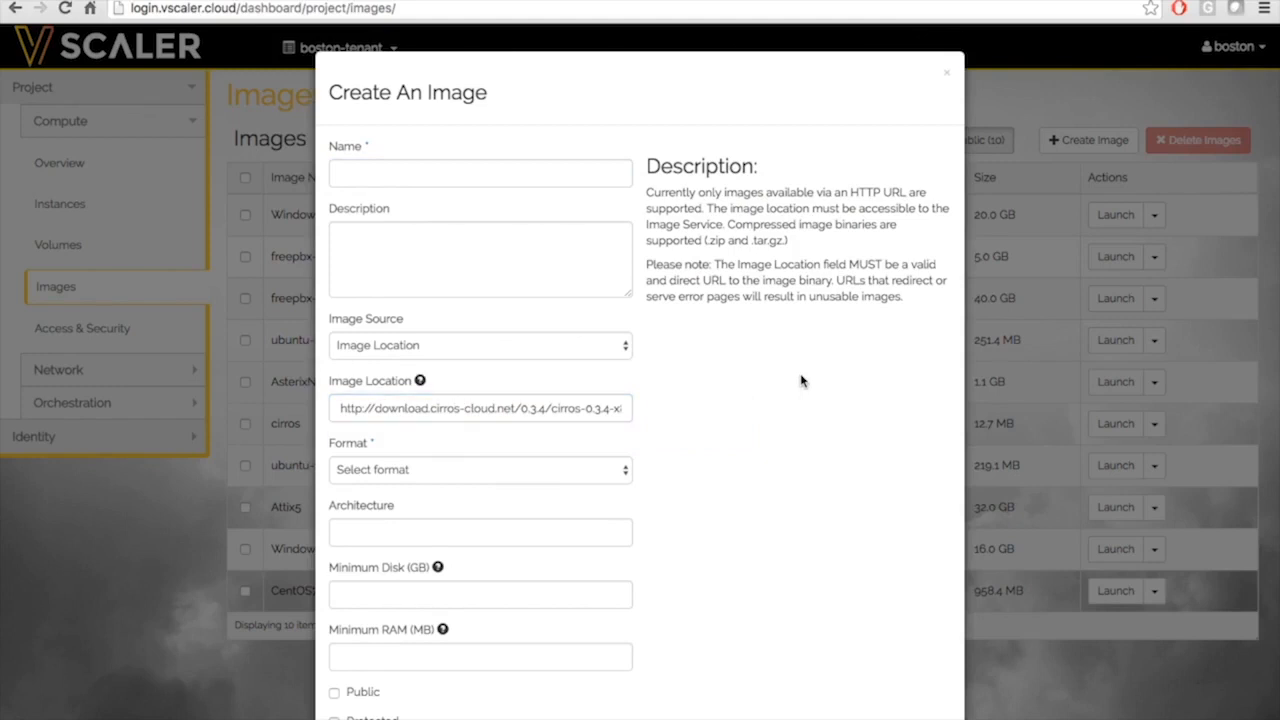
pyautogui.scroll(-1, 800, 381)
pyautogui.click(533, 407)
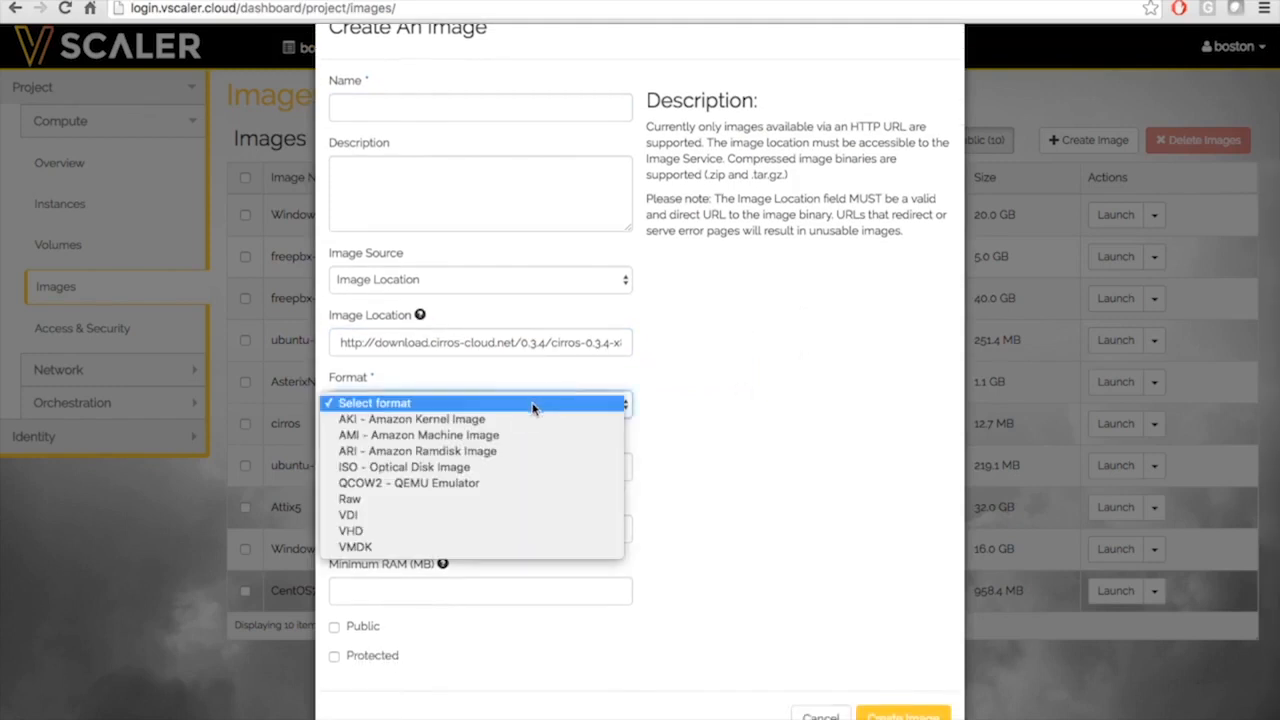
pyautogui.click(499, 483)
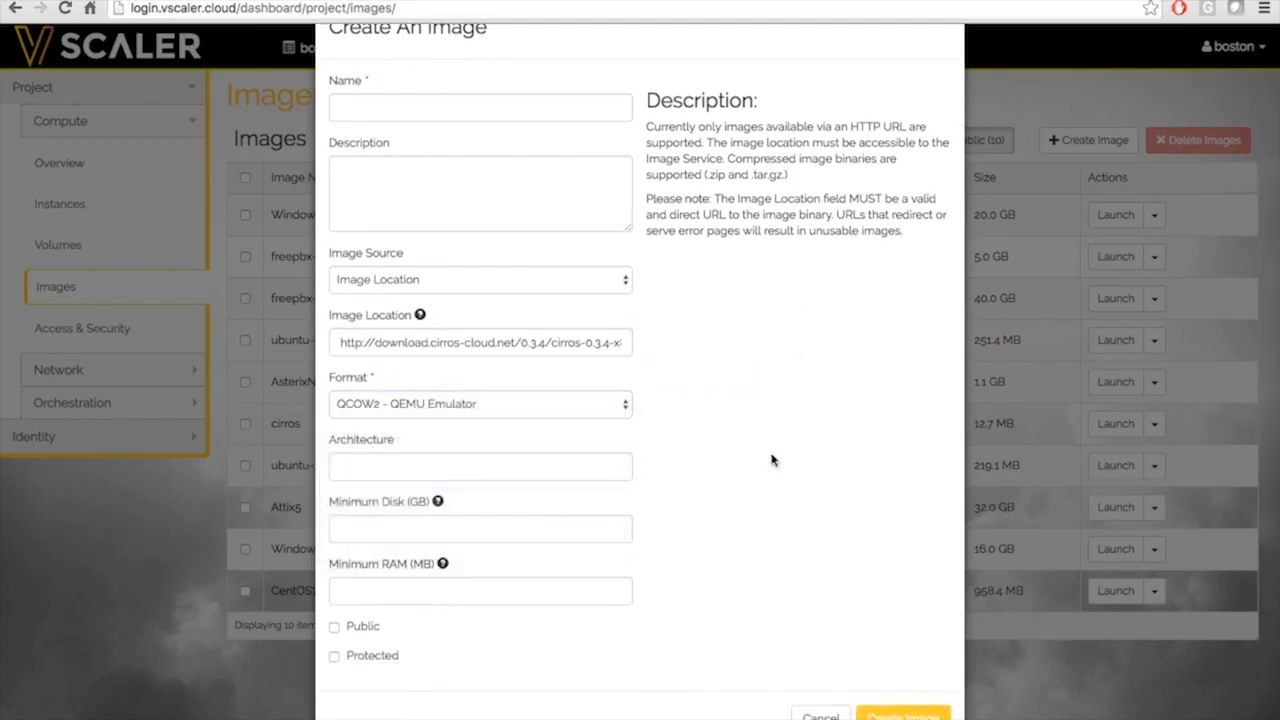
# Discard the new-image form and show the Instances list with test1 and test2
pyautogui.scroll(-1, 771, 460)
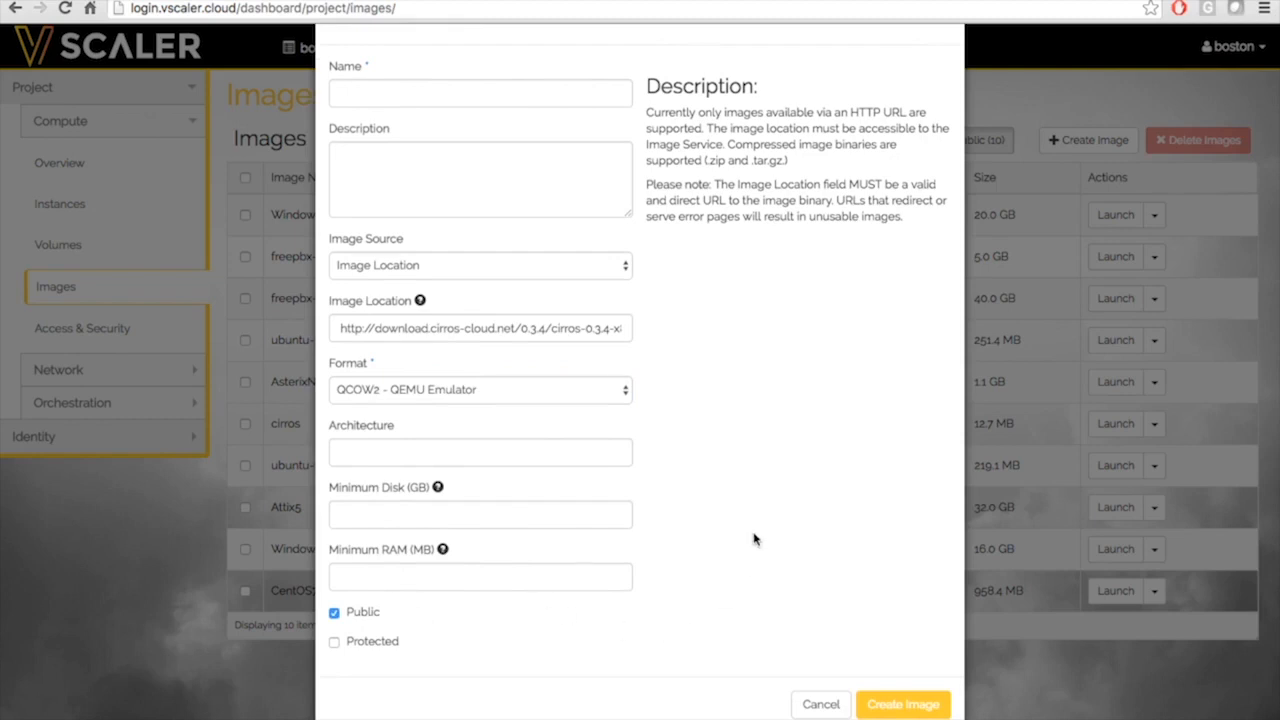
pyautogui.scroll(3, 757, 529)
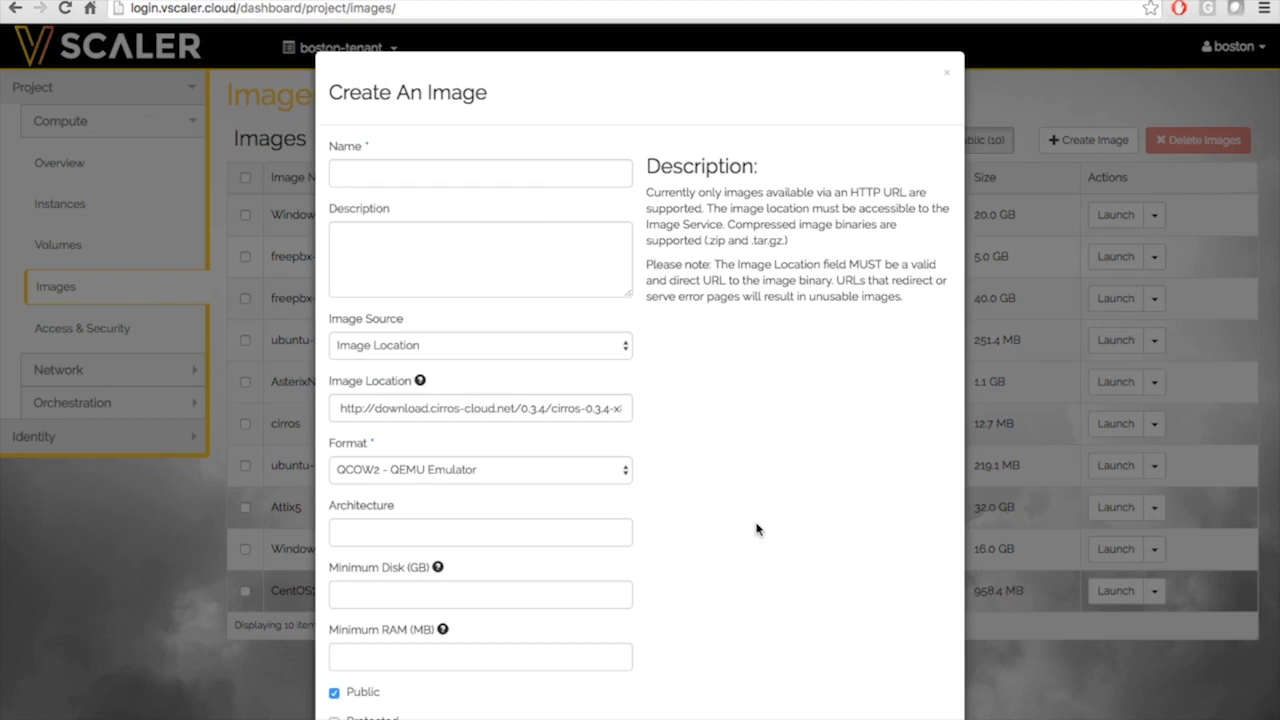
pyautogui.scroll(-1, 757, 529)
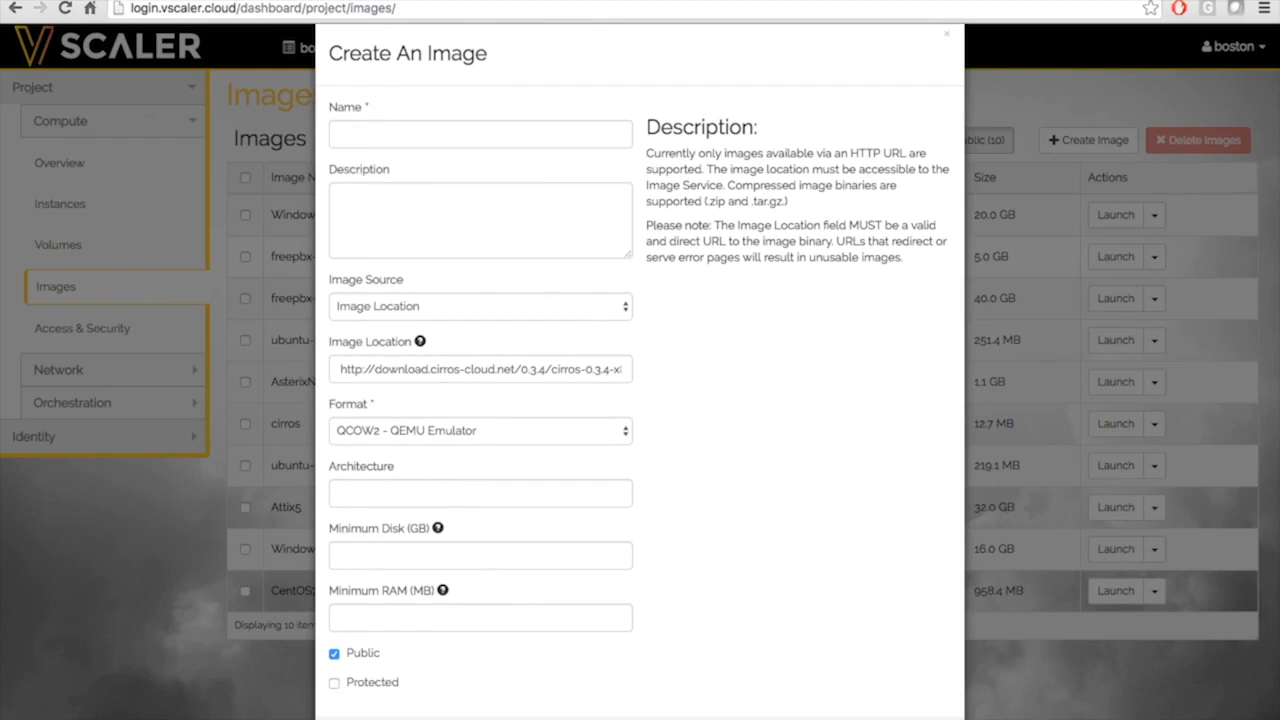
pyautogui.press('Escape')
pyautogui.click(74, 214)
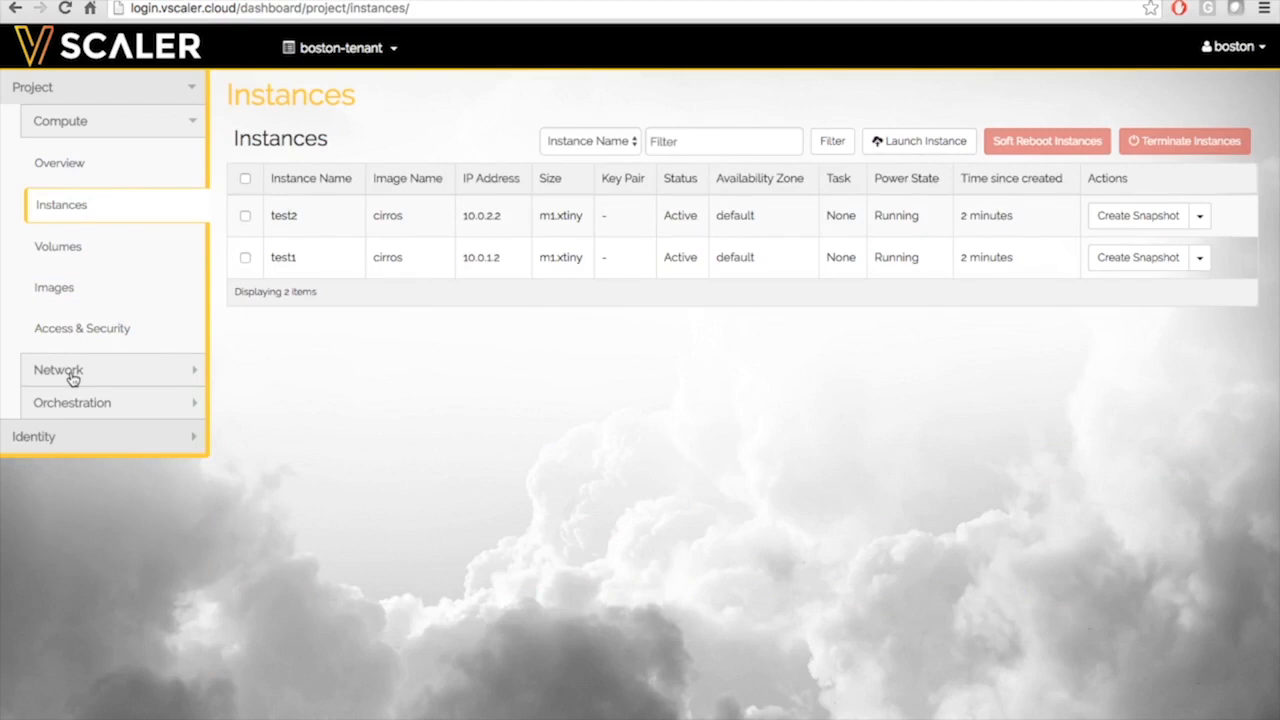
# Show Network Topology and test1's details: ACTIVE at 10.0.1.2 on net1
pyautogui.click(72, 374)
pyautogui.click(66, 206)
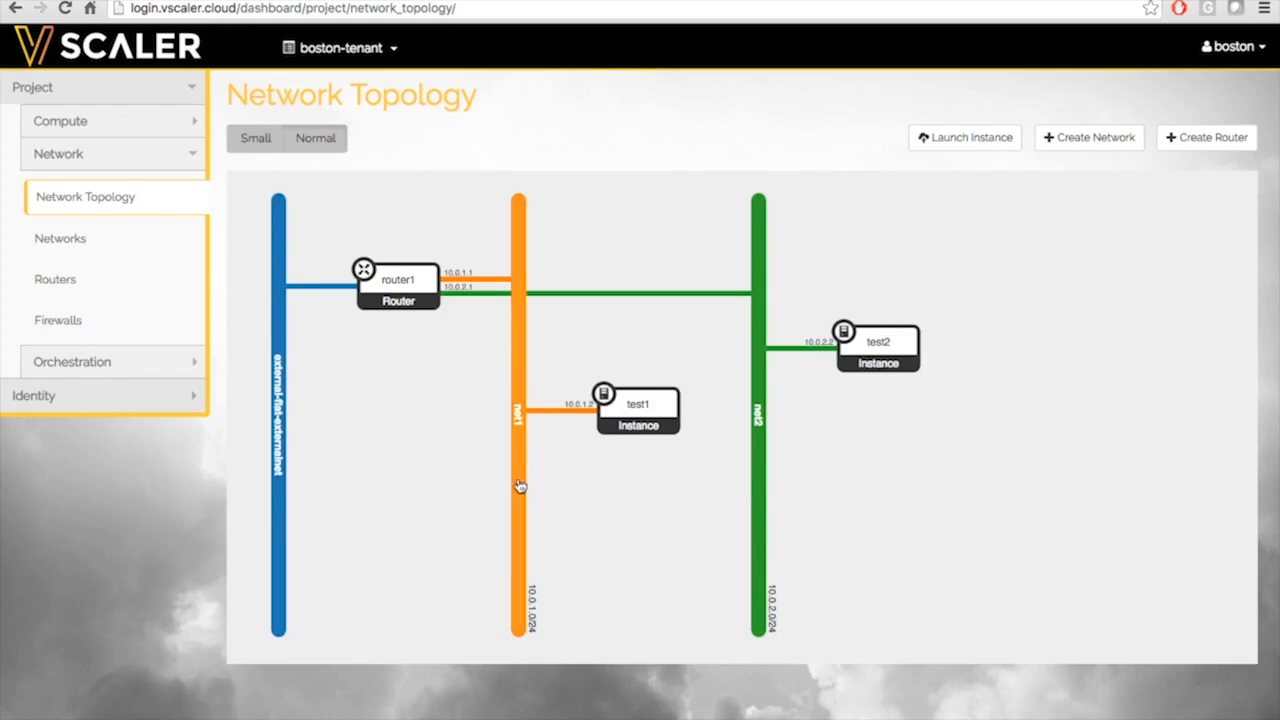
pyautogui.click(660, 420)
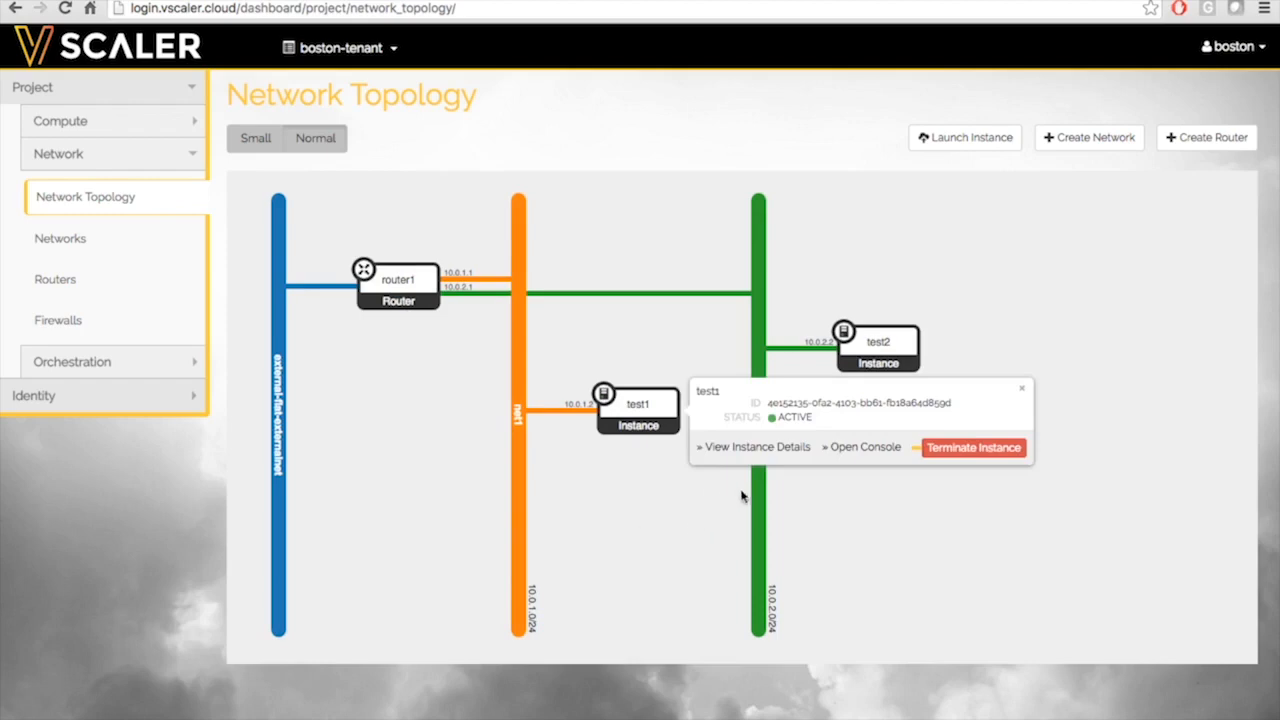
pyautogui.click(686, 544)
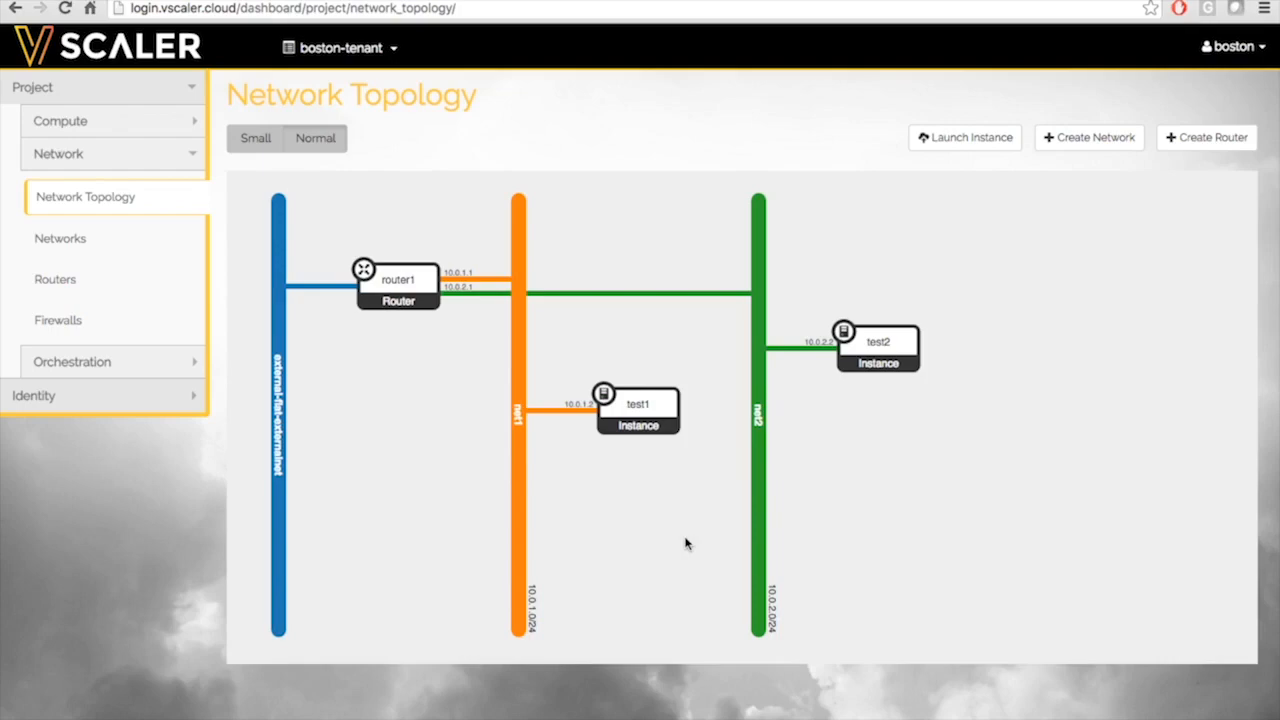
pyautogui.click(652, 430)
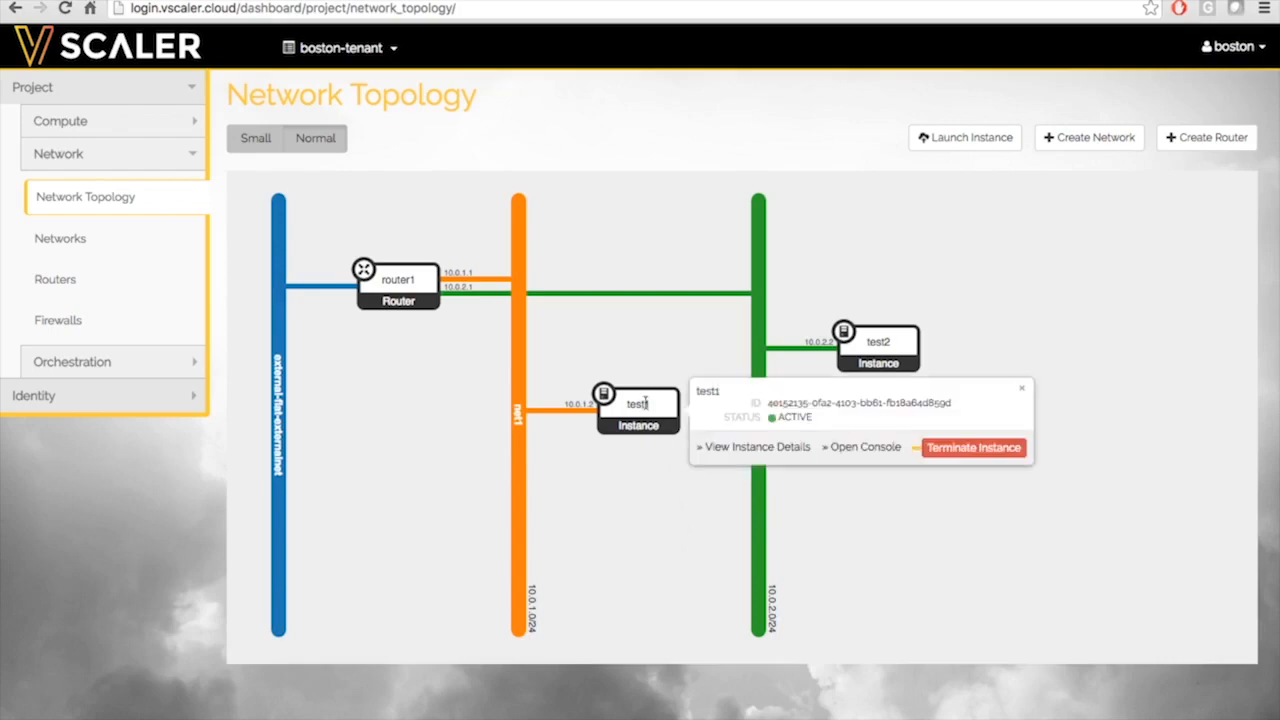
pyautogui.click(866, 448)
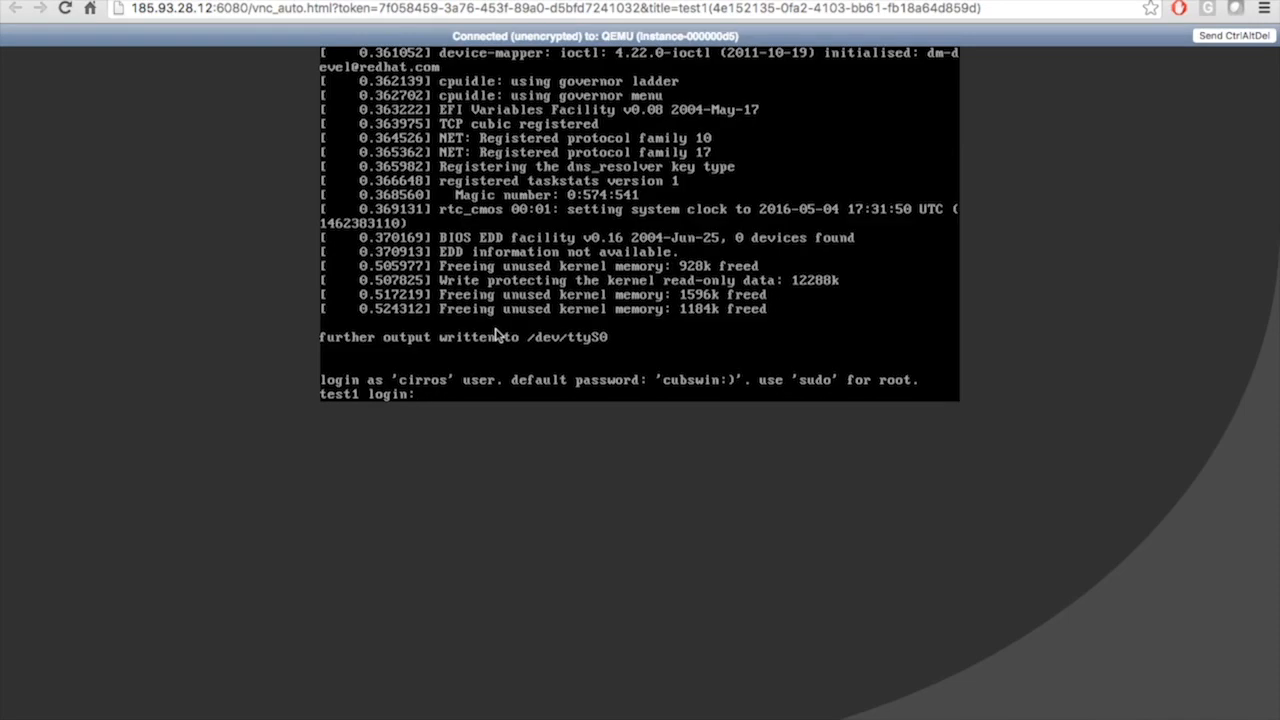
# Log in to test1 as cirros and run ip a, showing address 10.0.1.2
pyautogui.write('cirros')
pyautogui.press('Return')
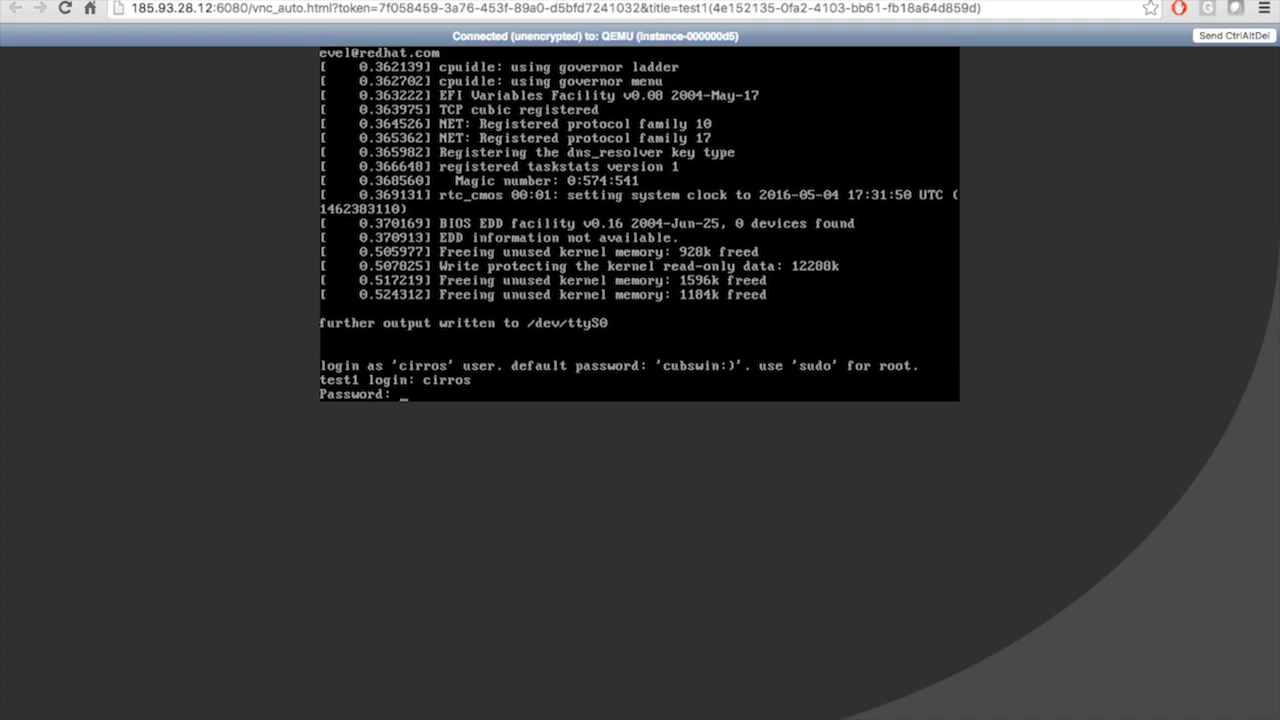
pyautogui.press('Return')
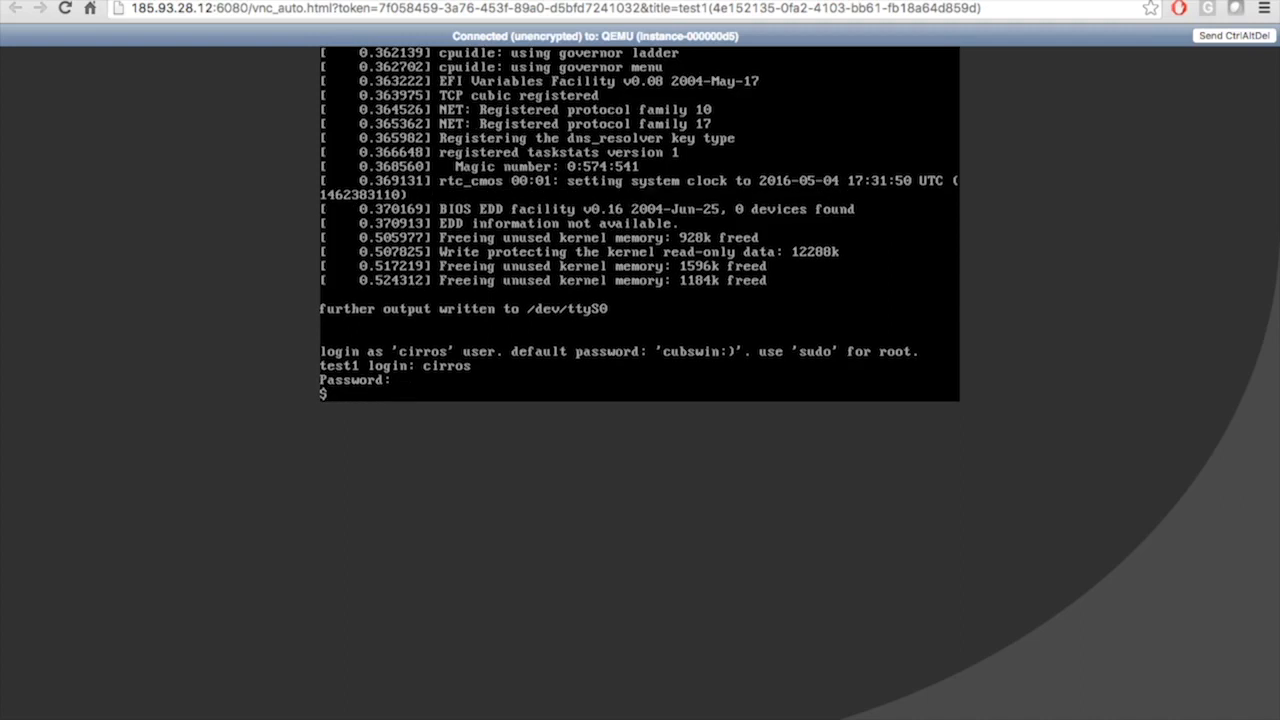
pyautogui.press('Return')
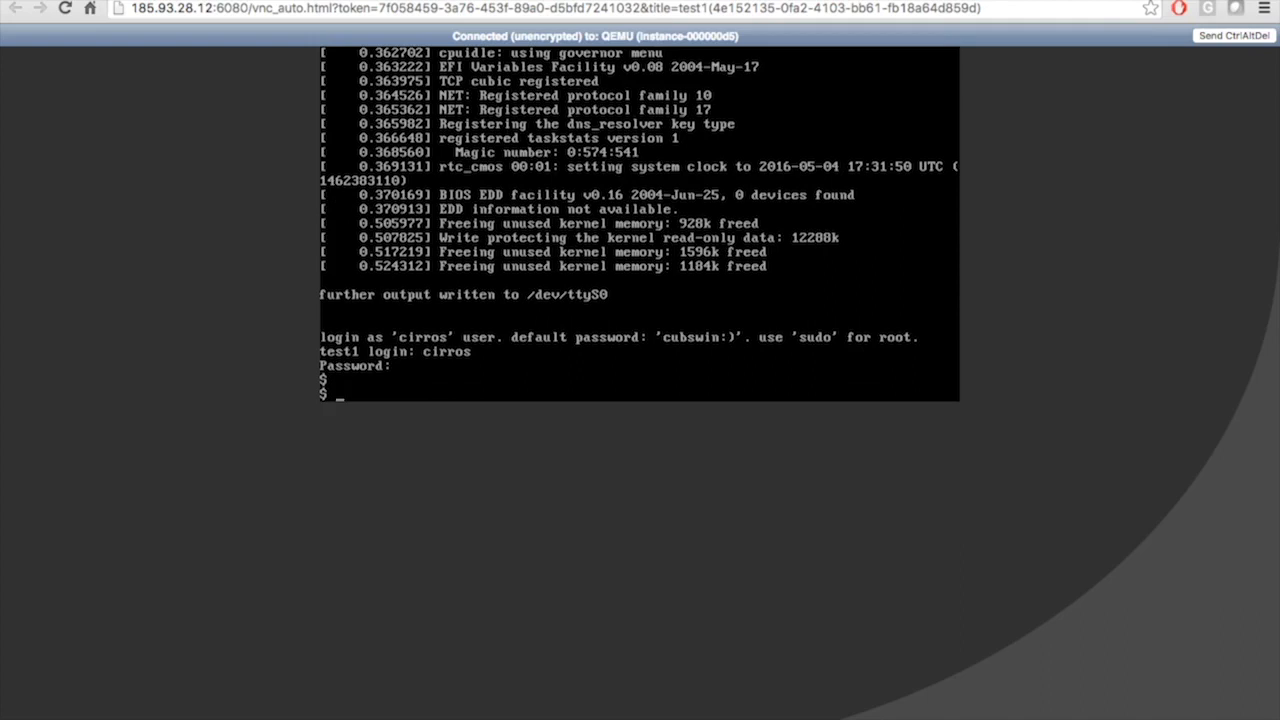
pyautogui.write('ip a')
pyautogui.press('Return')
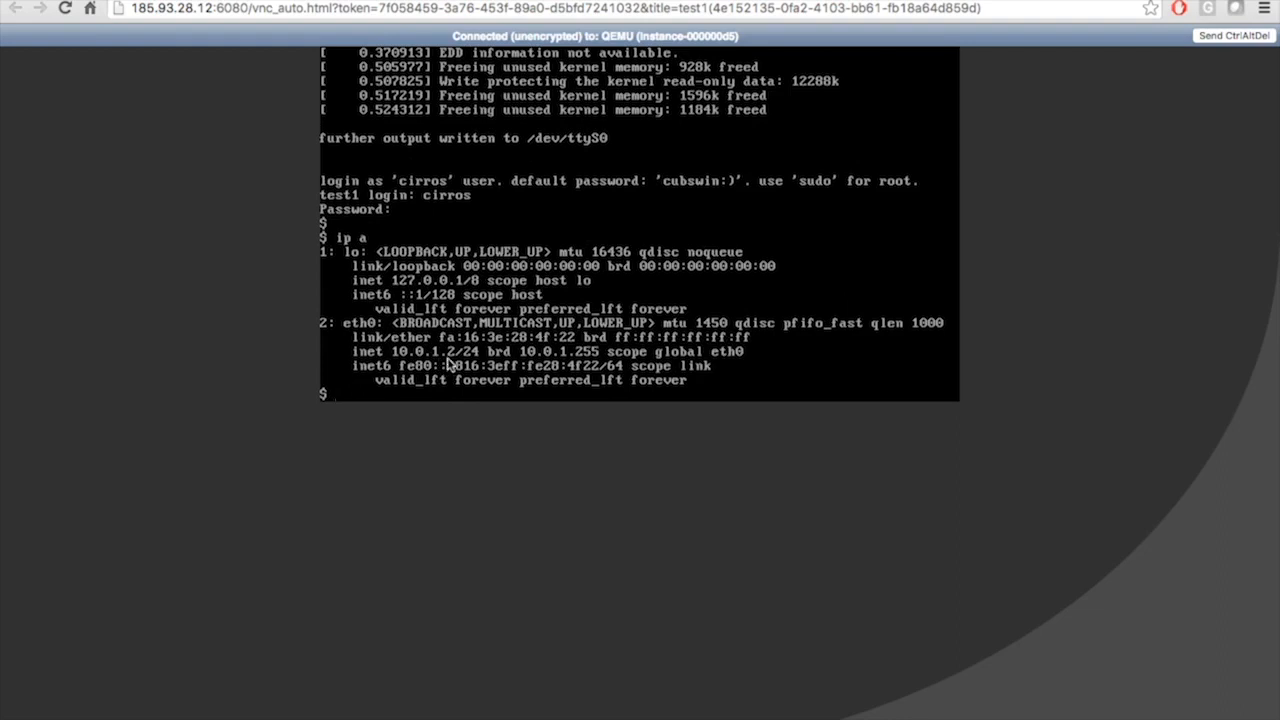
# Ping test2 at 10.0.2.2 and stop it, showing replies with 0% loss
pyautogui.write('ping 10.0.2.2')
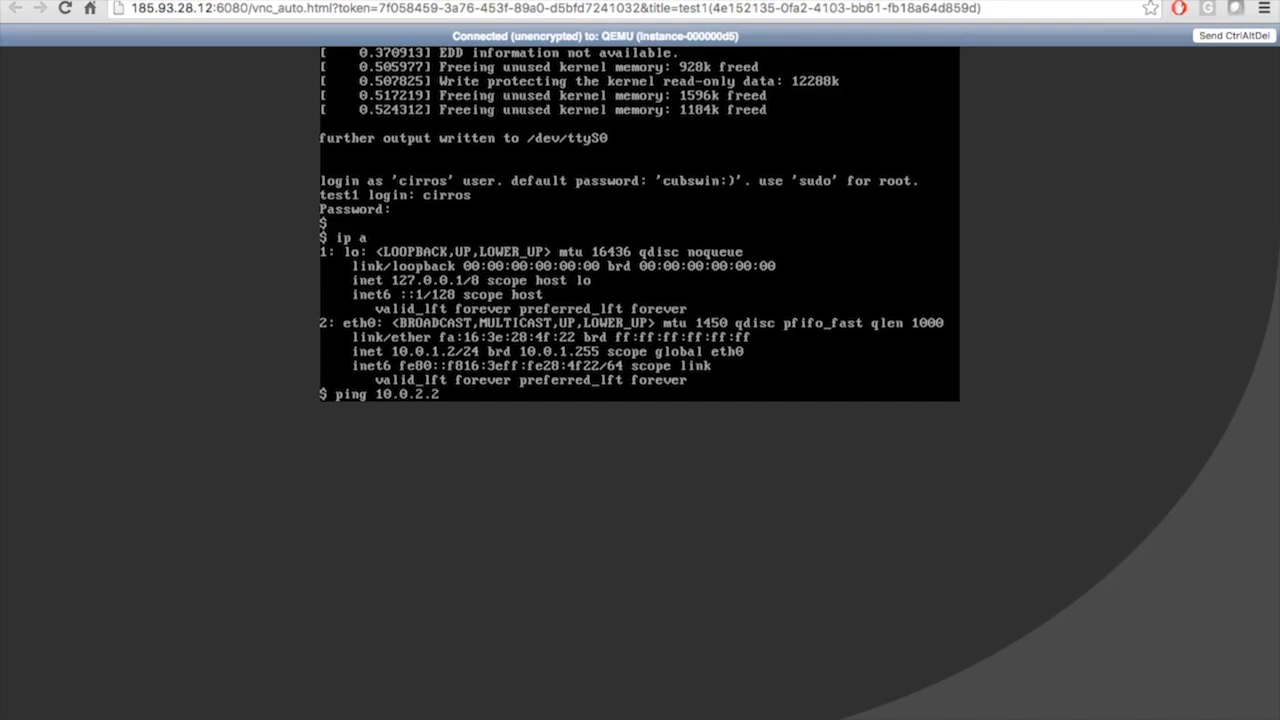
pyautogui.press('Return')
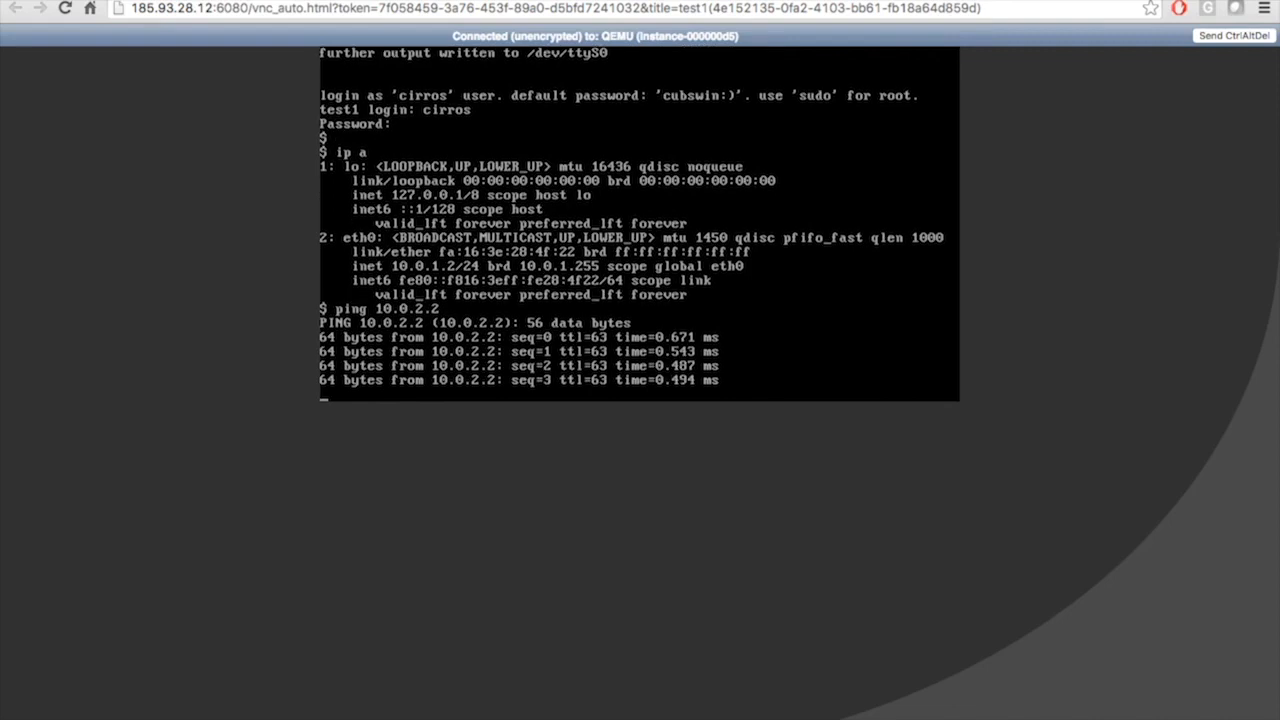
pyautogui.hotkey('ctrl', 'c')
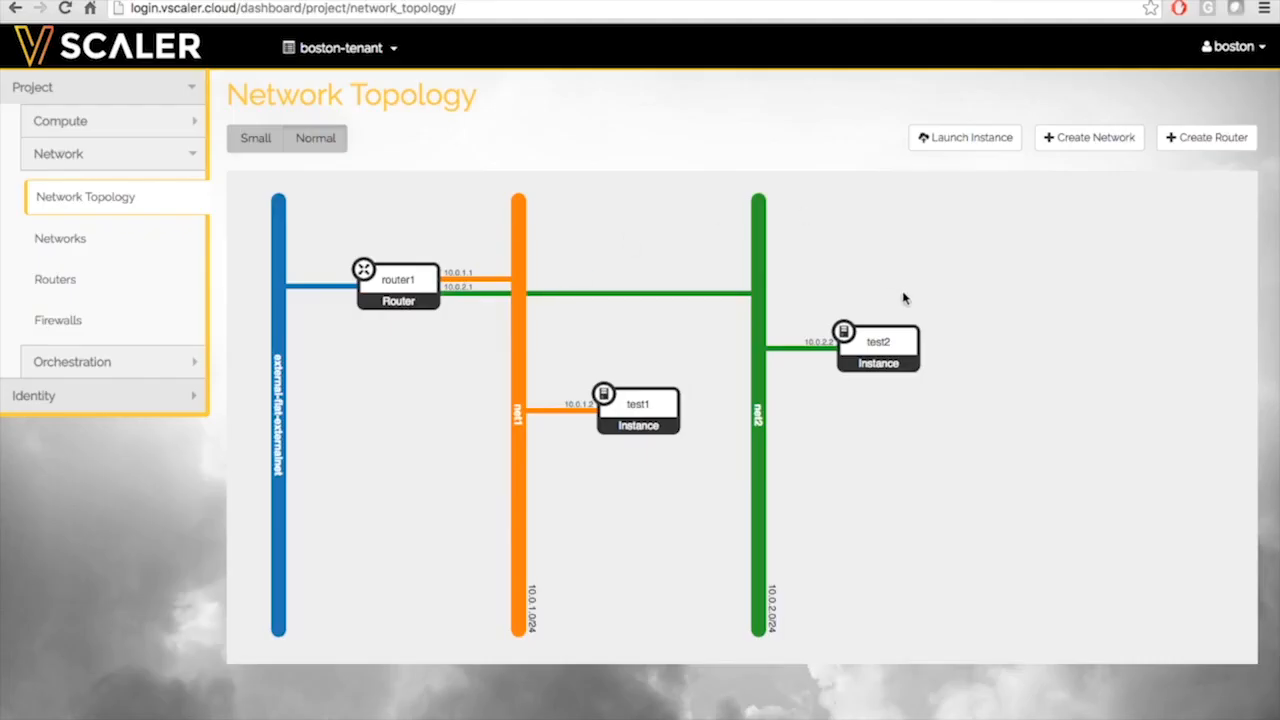
# Open test2's console from Network Topology and log in as cirros
pyautogui.click(889, 340)
pyautogui.click(1104, 393)
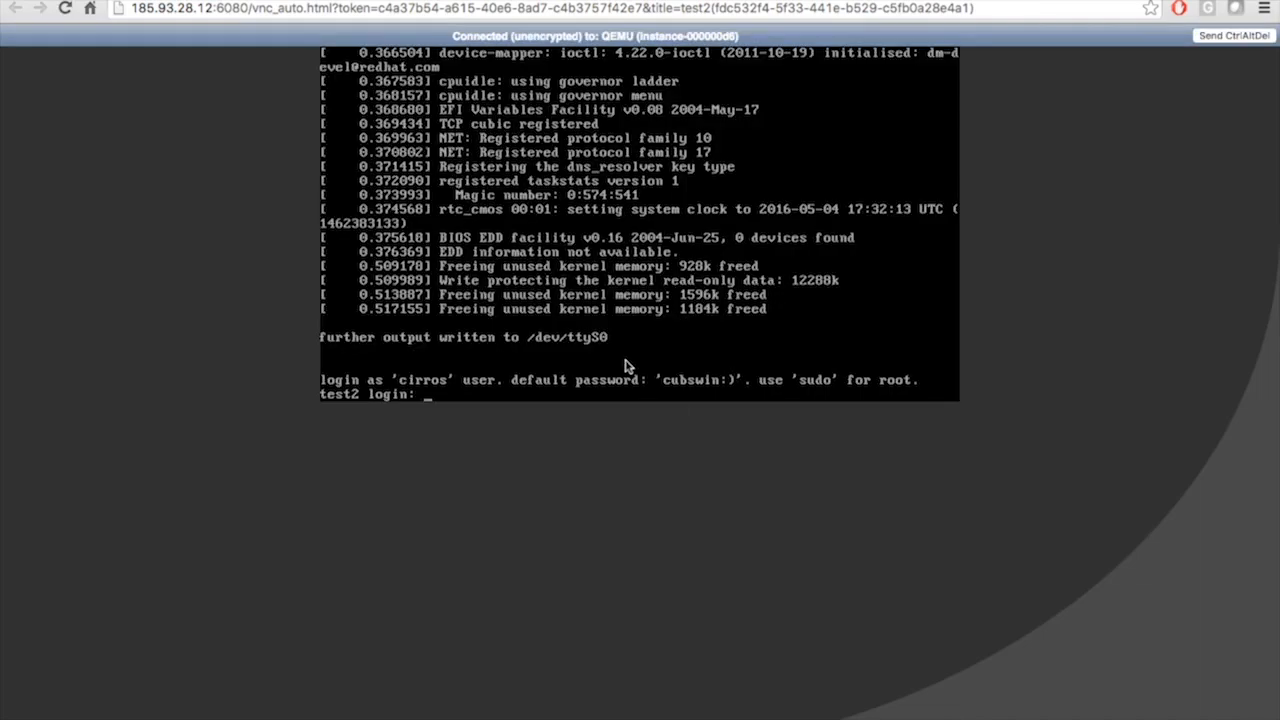
pyautogui.write('cirros')
pyautogui.press('Return')
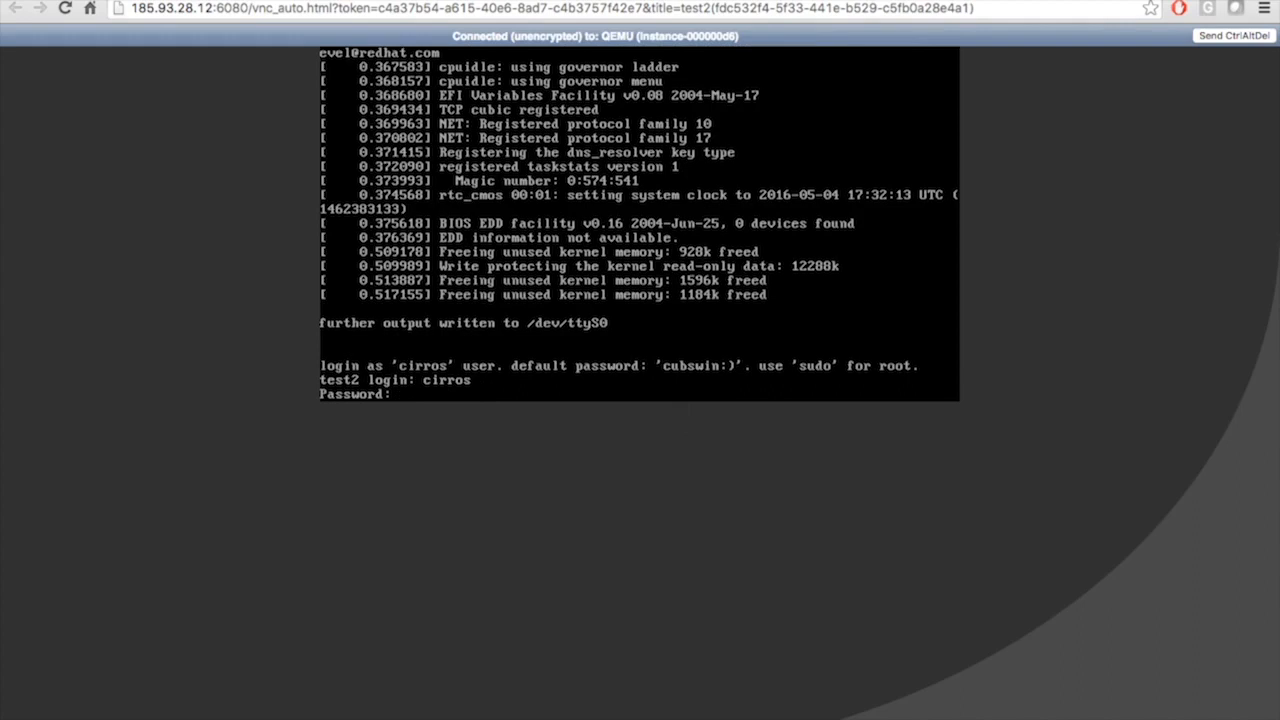
pyautogui.press('Return')
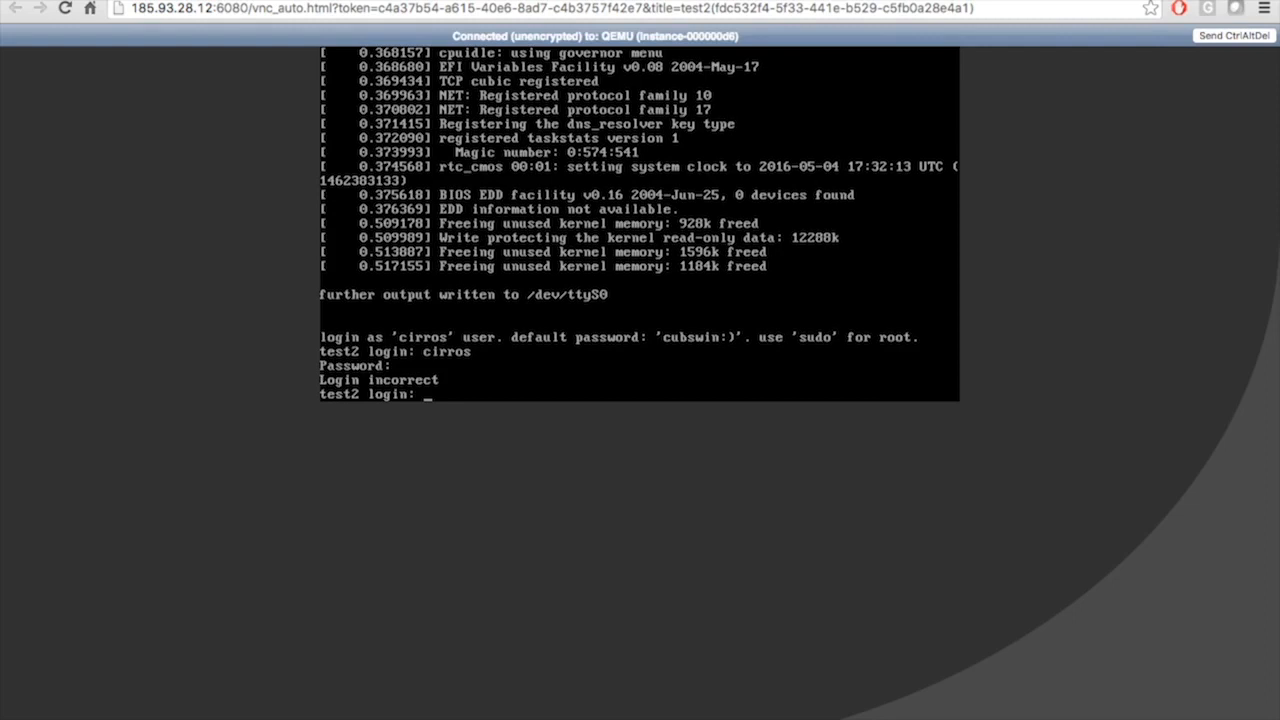
pyautogui.write('cirros')
pyautogui.press('Return')
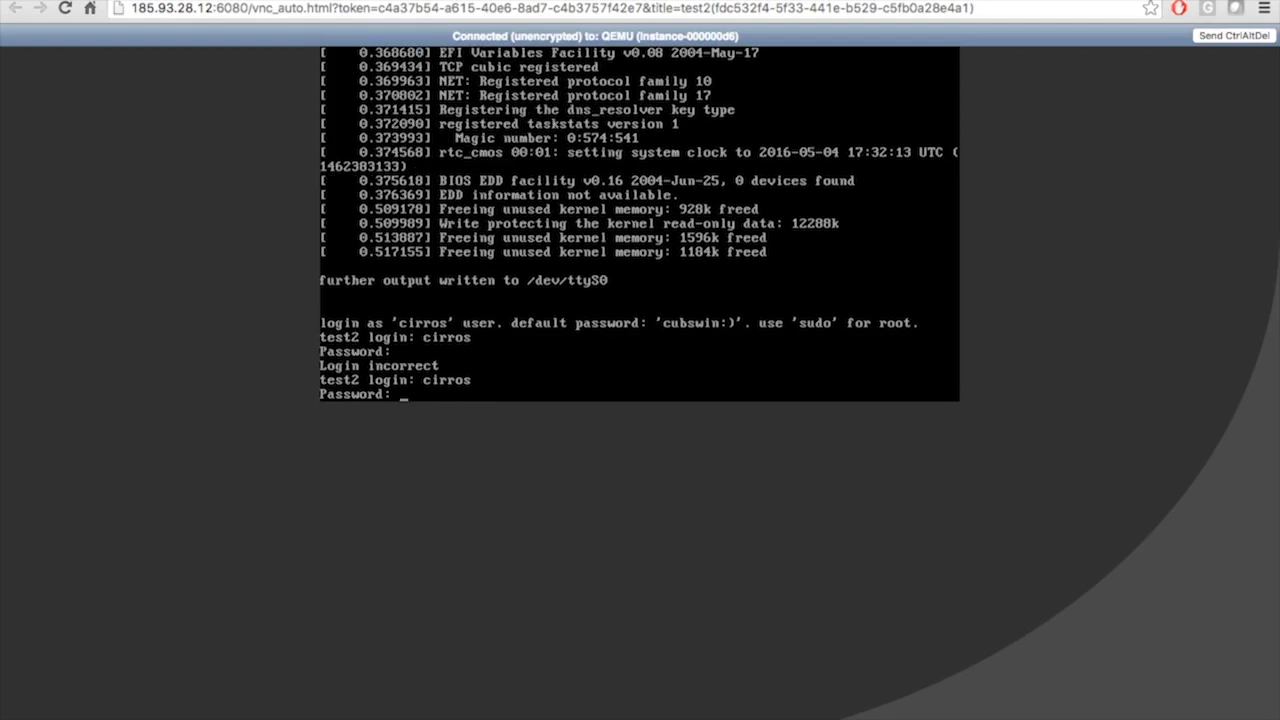
pyautogui.press('Return')
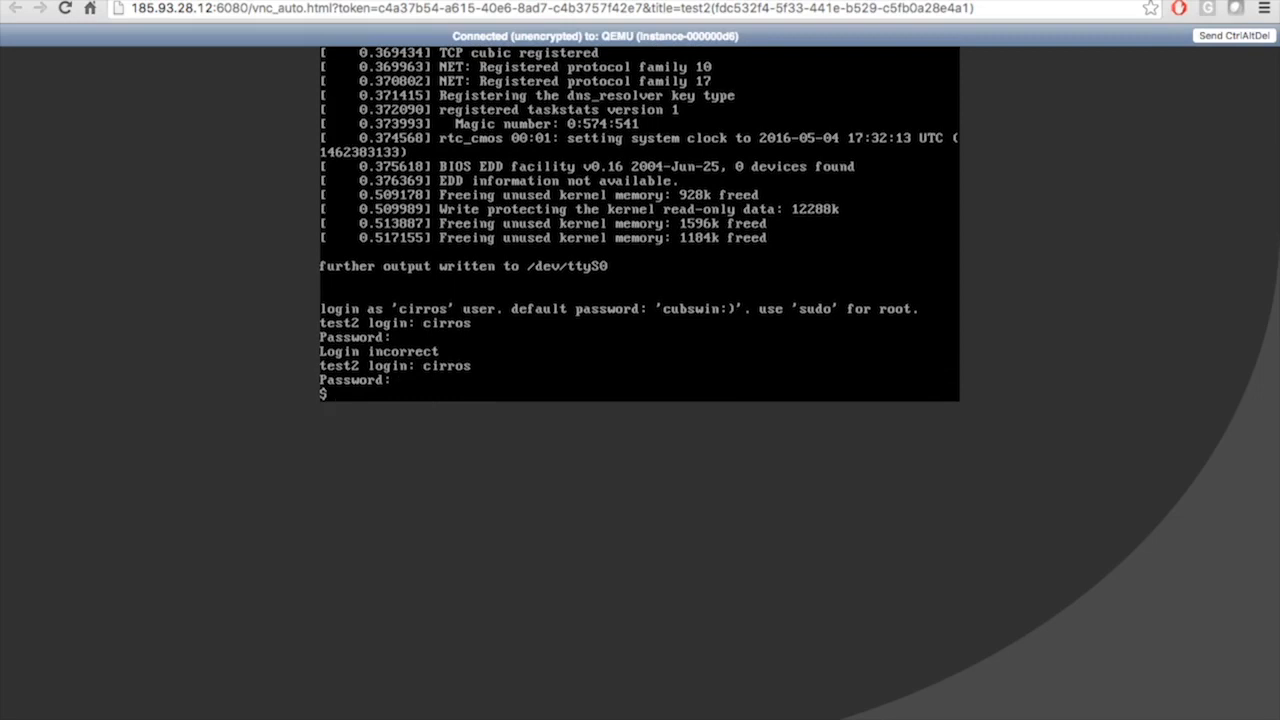
pyautogui.press('Return')
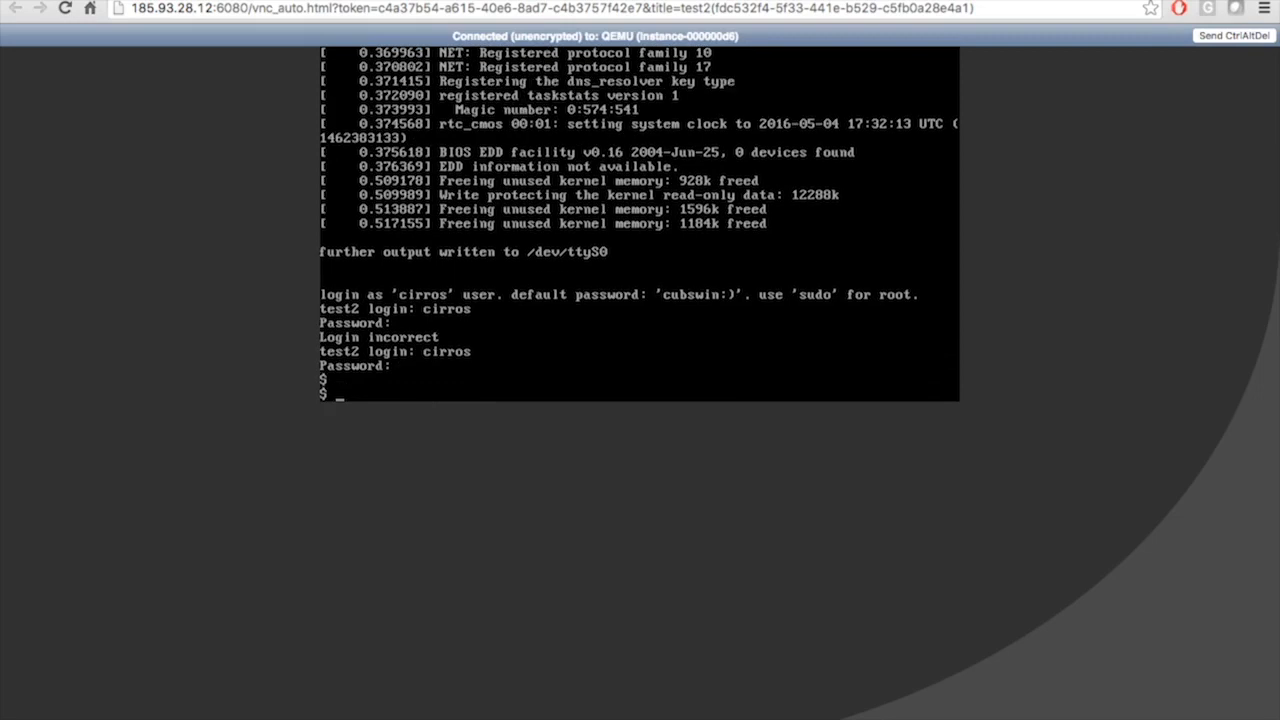
# Run ip a showing 10.0.2.2, then ping test1 at 10.0.1.2 with 0% loss
pyautogui.write('ip a')
pyautogui.press('Return')
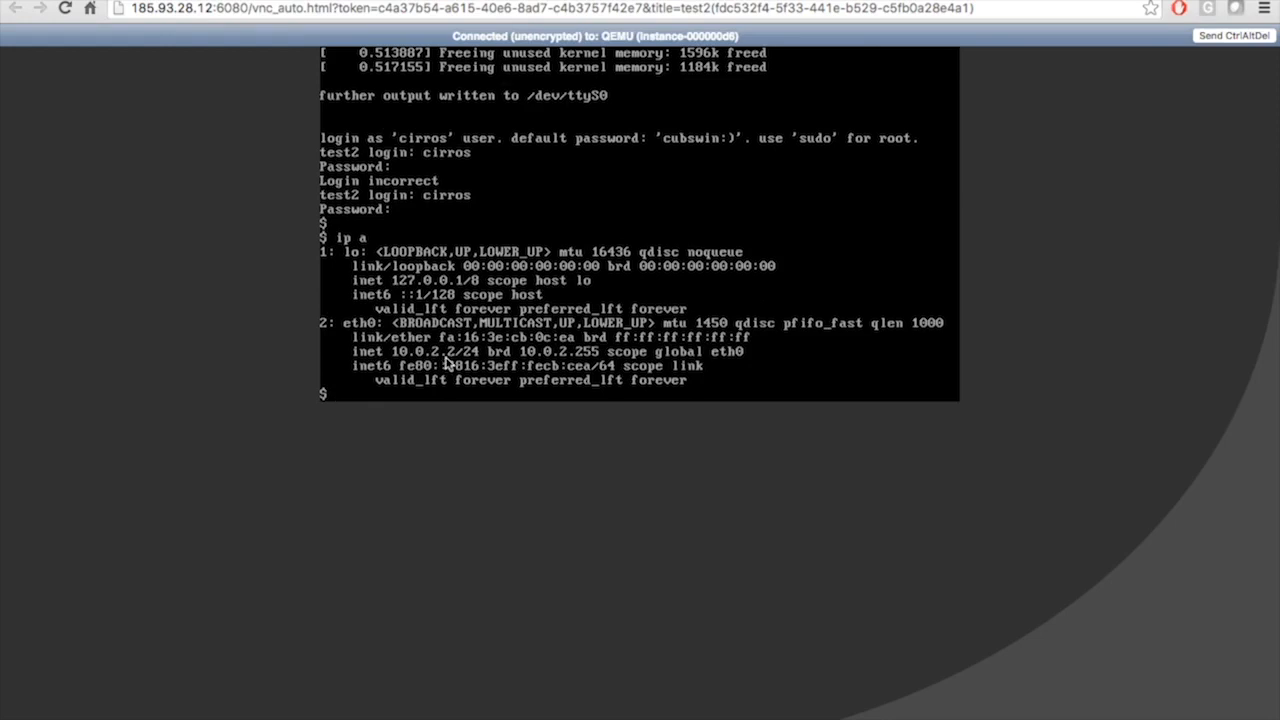
pyautogui.write('ping 10.0.1.2')
pyautogui.press('Return')
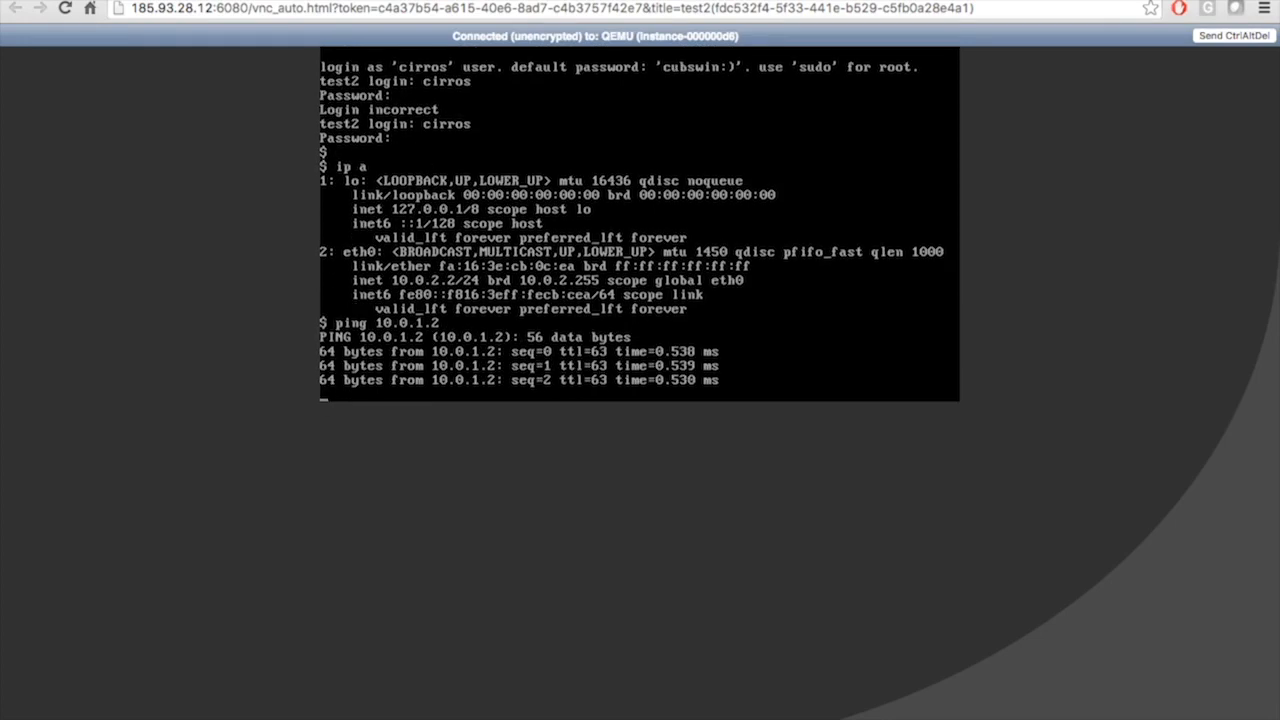
pyautogui.hotkey('ctrl', 'c')
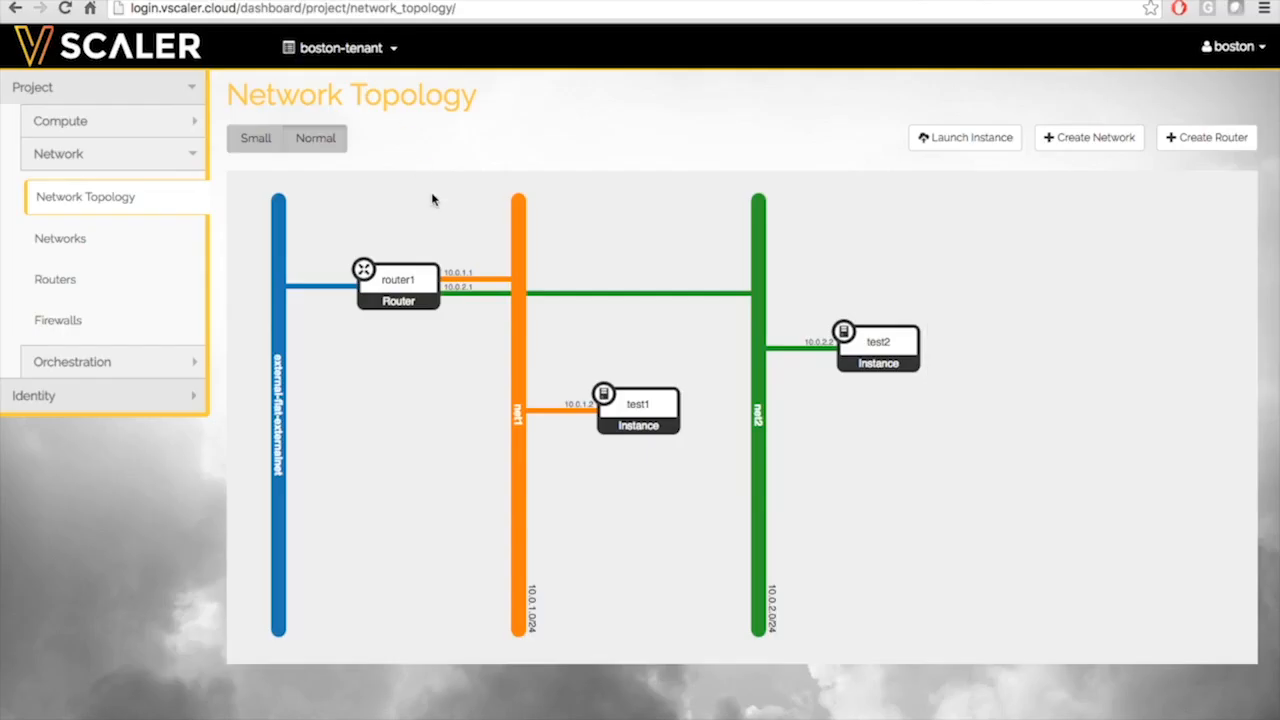
# Start a new firewall rule named icmp with protocol ICMP and action ALLOW
pyautogui.click(72, 322)
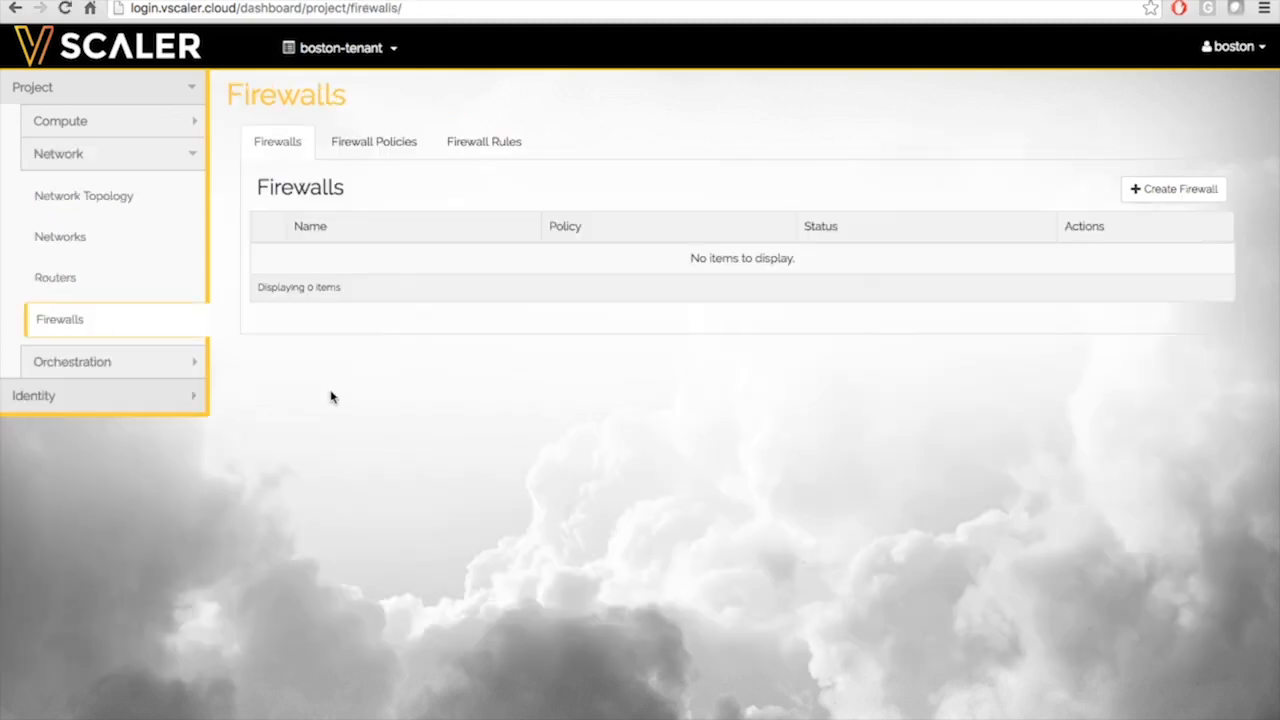
pyautogui.click(481, 149)
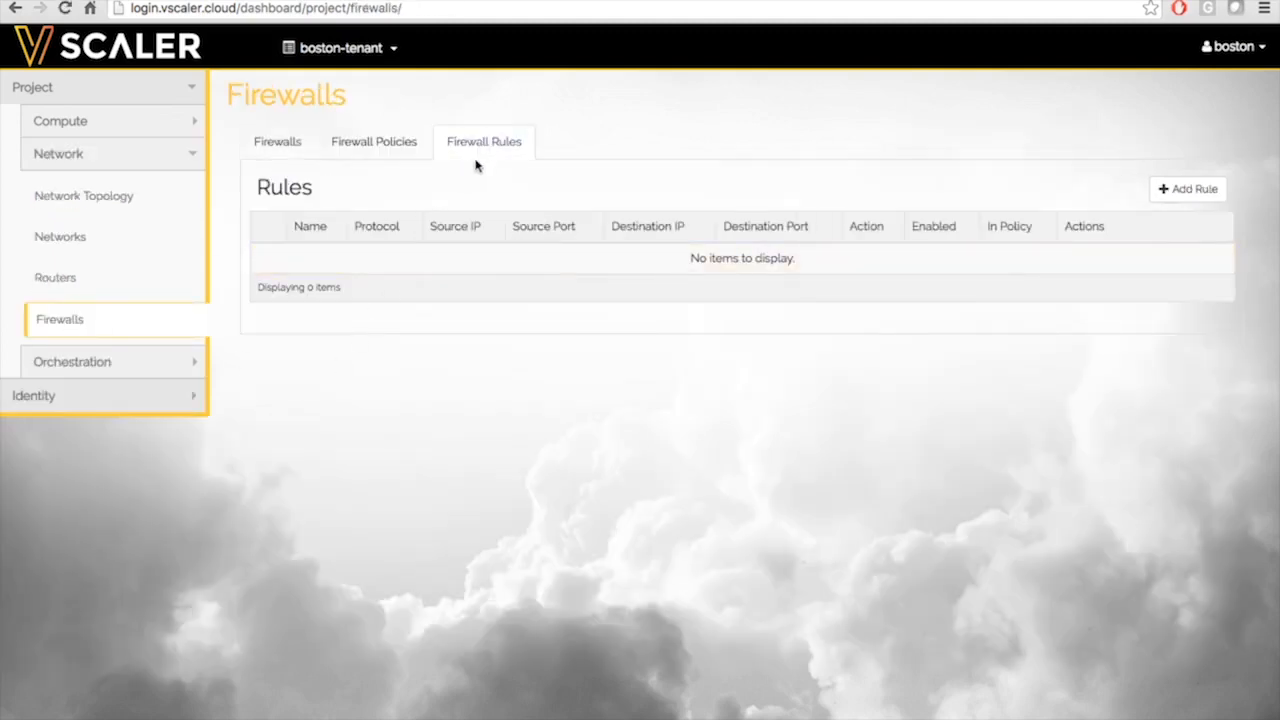
pyautogui.click(1199, 196)
pyautogui.write('icmp')
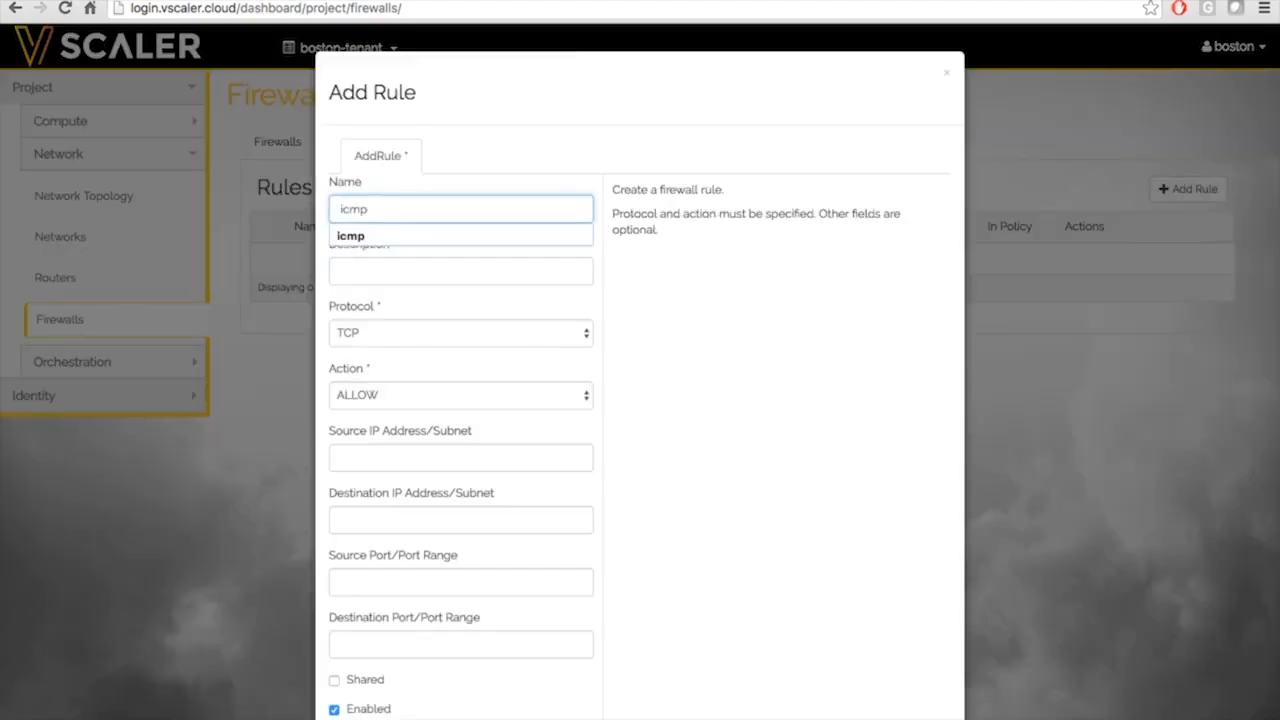
pyautogui.press('Tab')
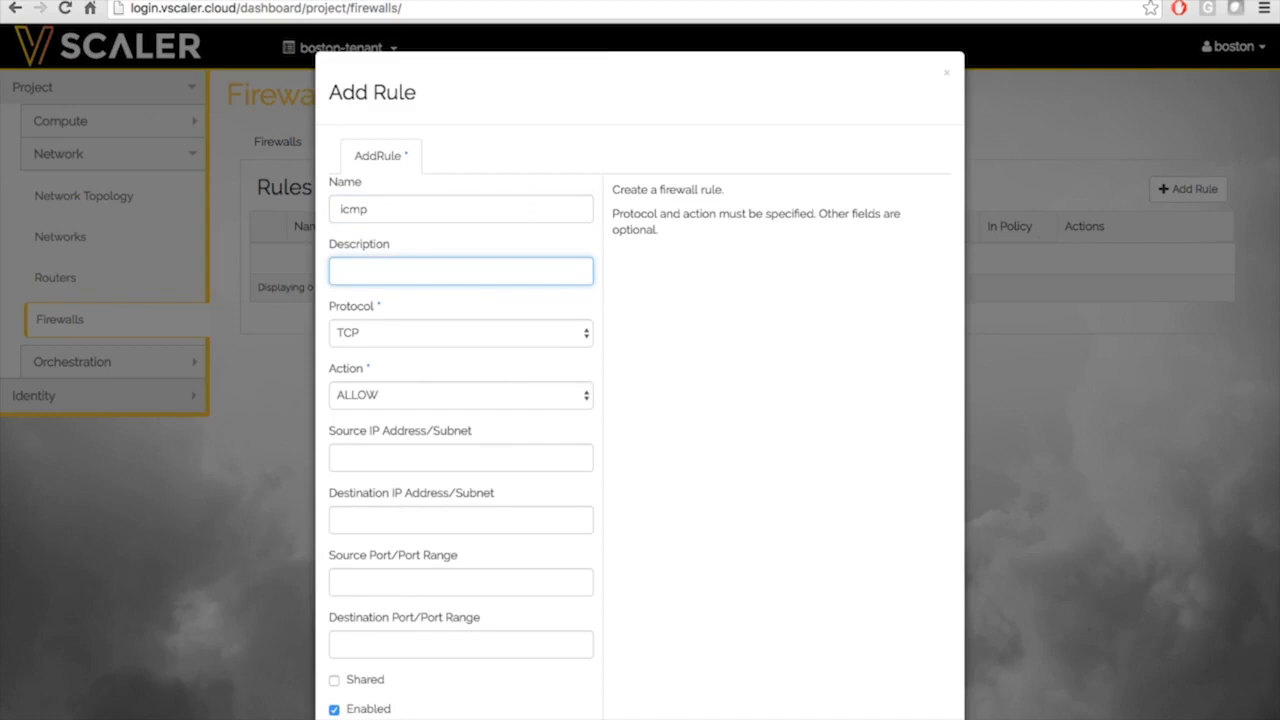
pyautogui.press('Tab')
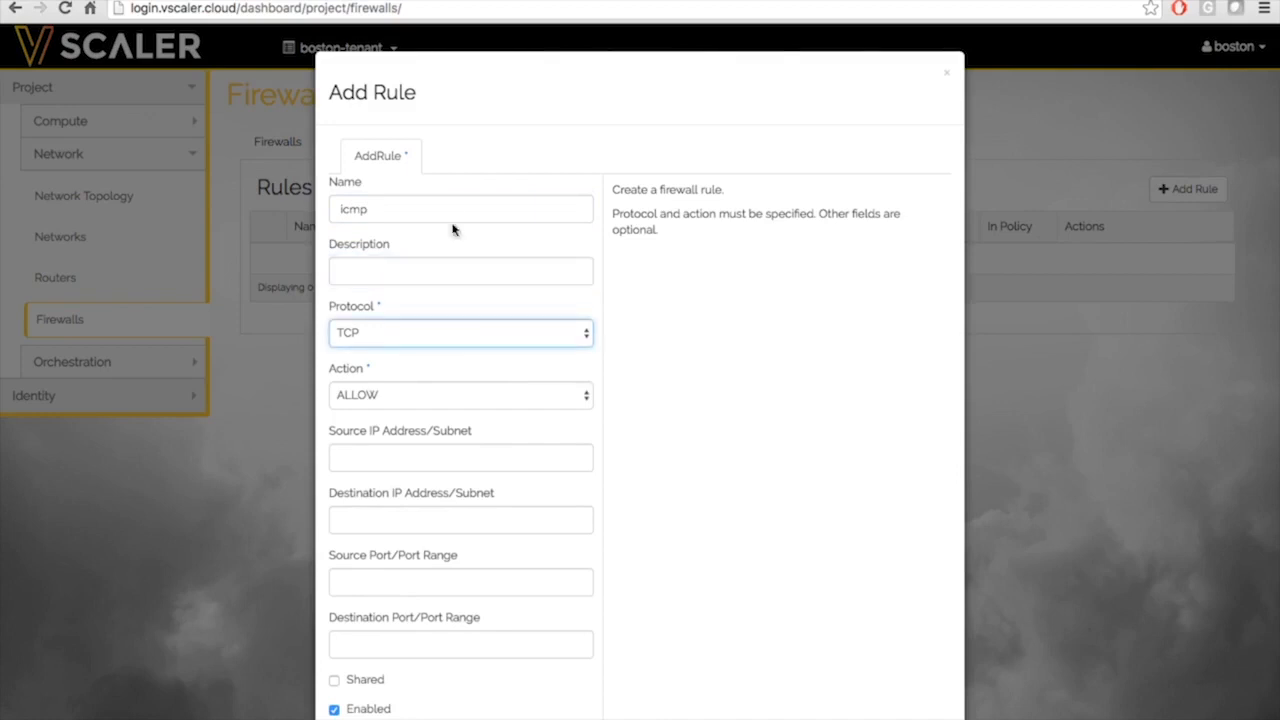
pyautogui.click(435, 333)
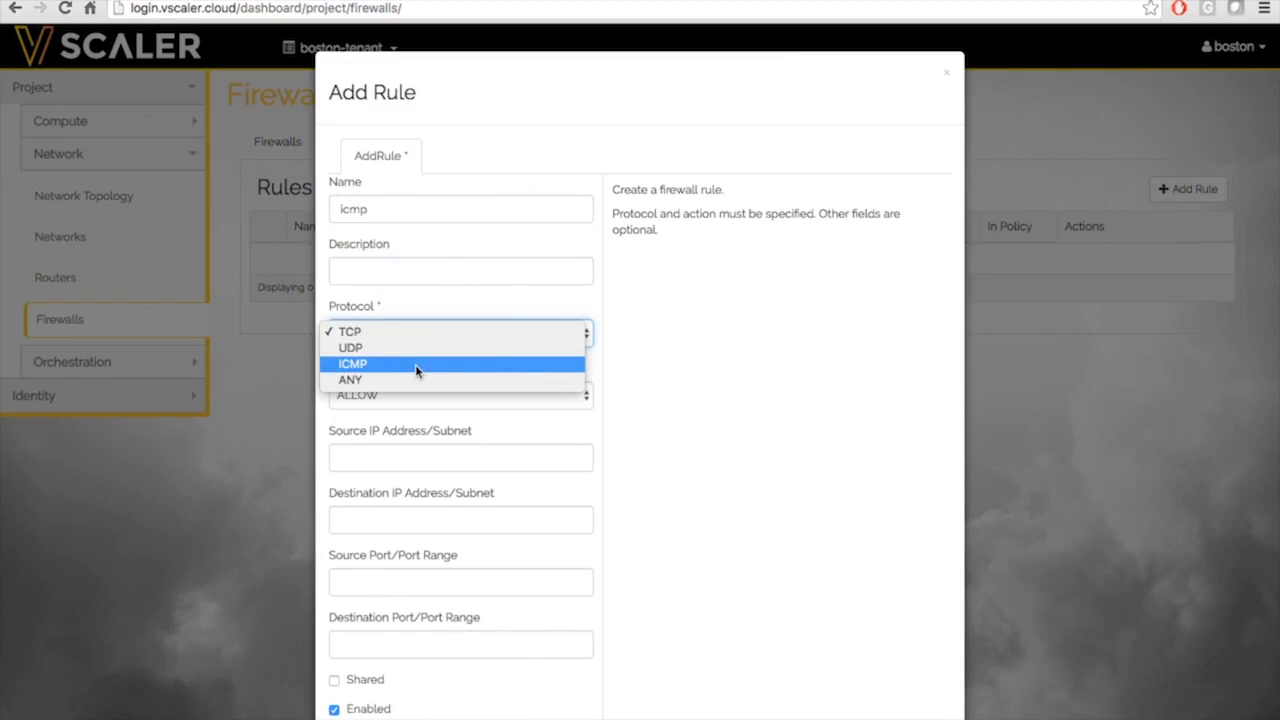
pyautogui.click(415, 364)
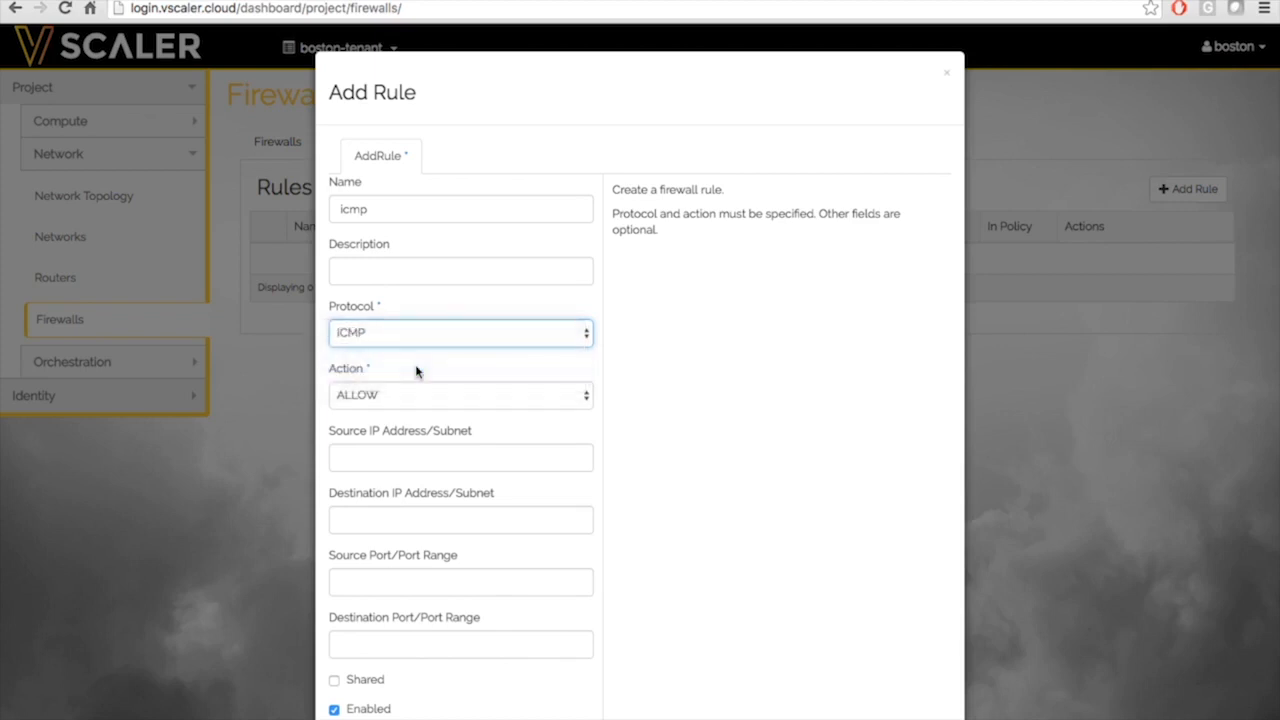
pyautogui.click(415, 398)
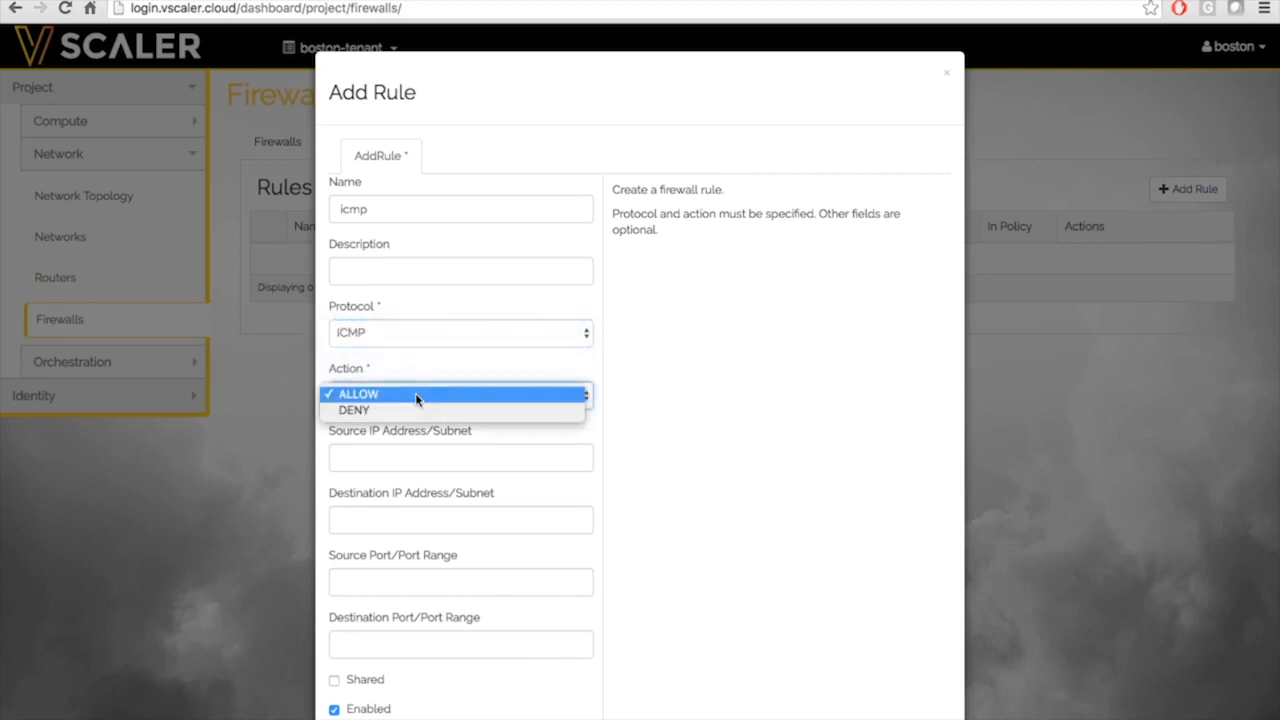
pyautogui.click(410, 396)
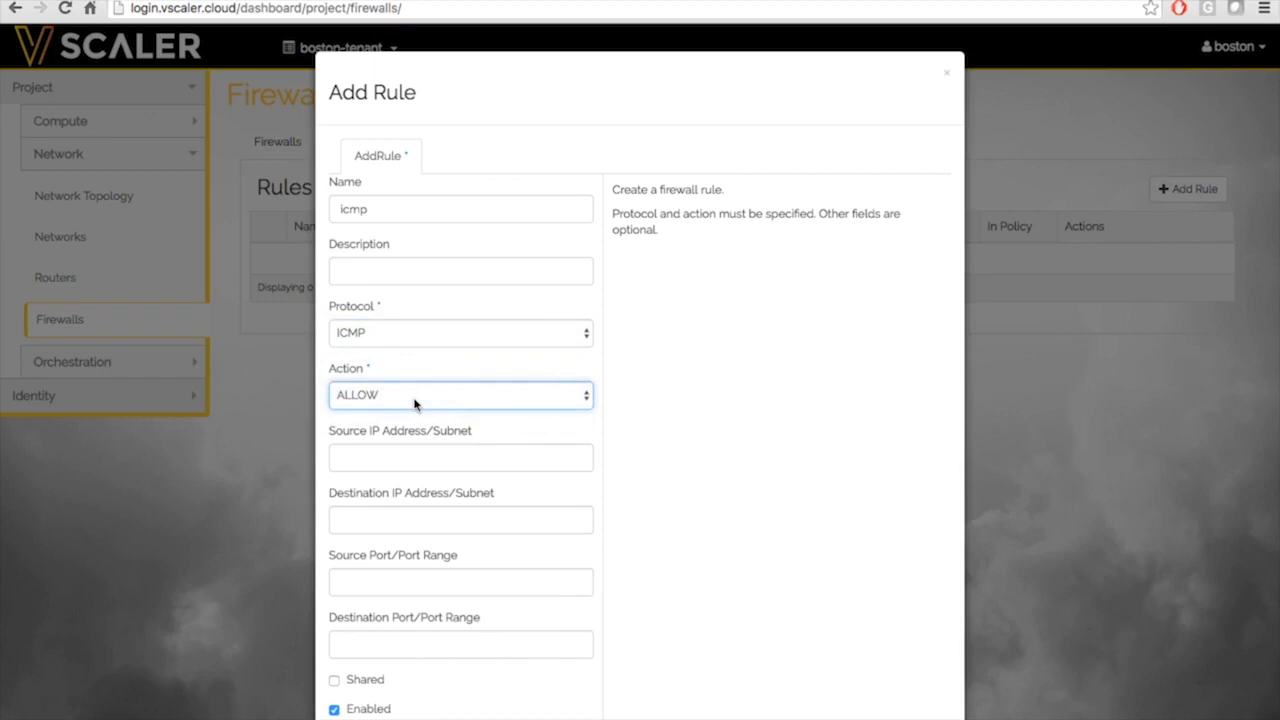
pyautogui.click(415, 401)
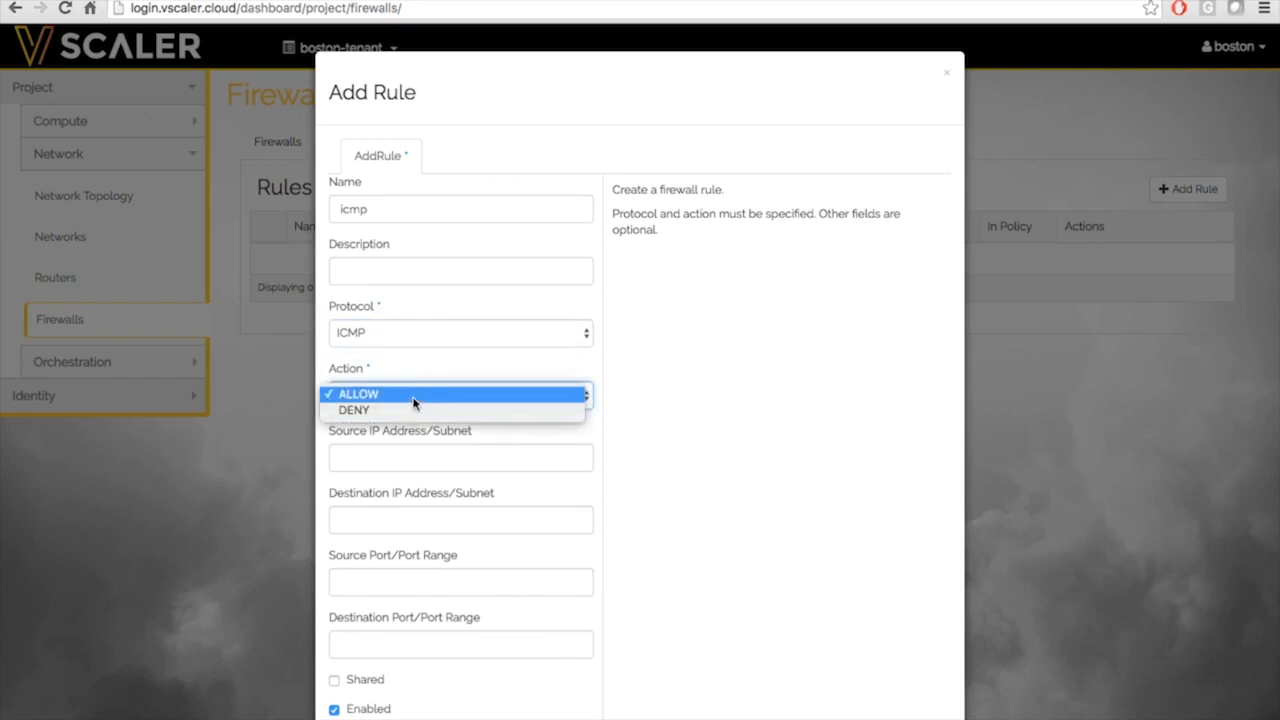
pyautogui.click(414, 400)
# Set source 10.0.1.0/24 and destination 10.0.2.0/24, keep it enabled, and add the rule
pyautogui.click(448, 446)
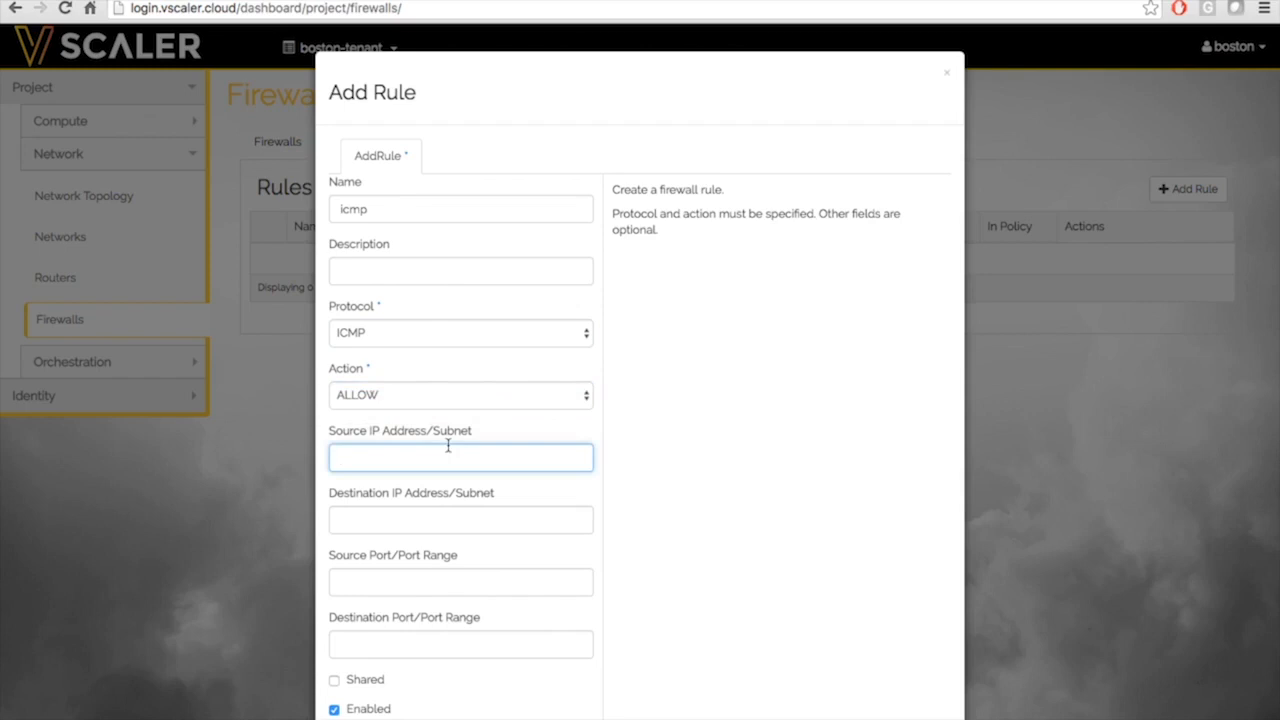
pyautogui.write('10.0.2')
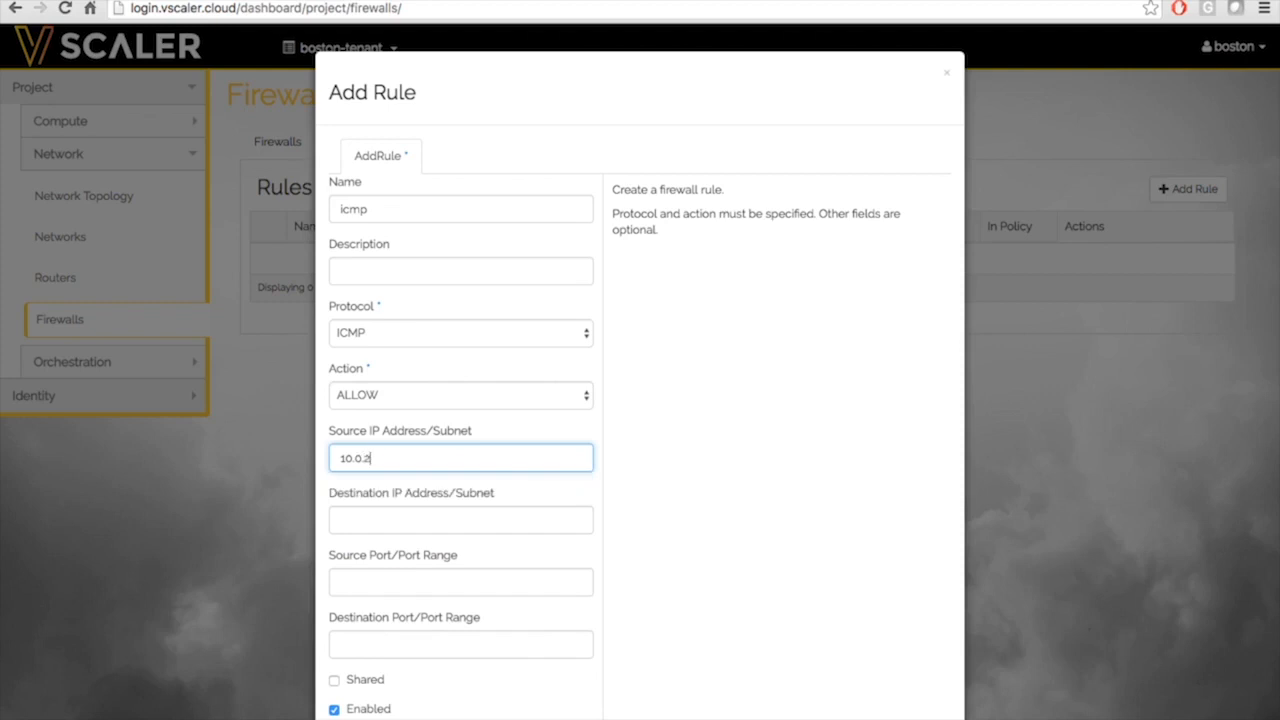
pyautogui.press('BackSpace')
pyautogui.write('1.0')
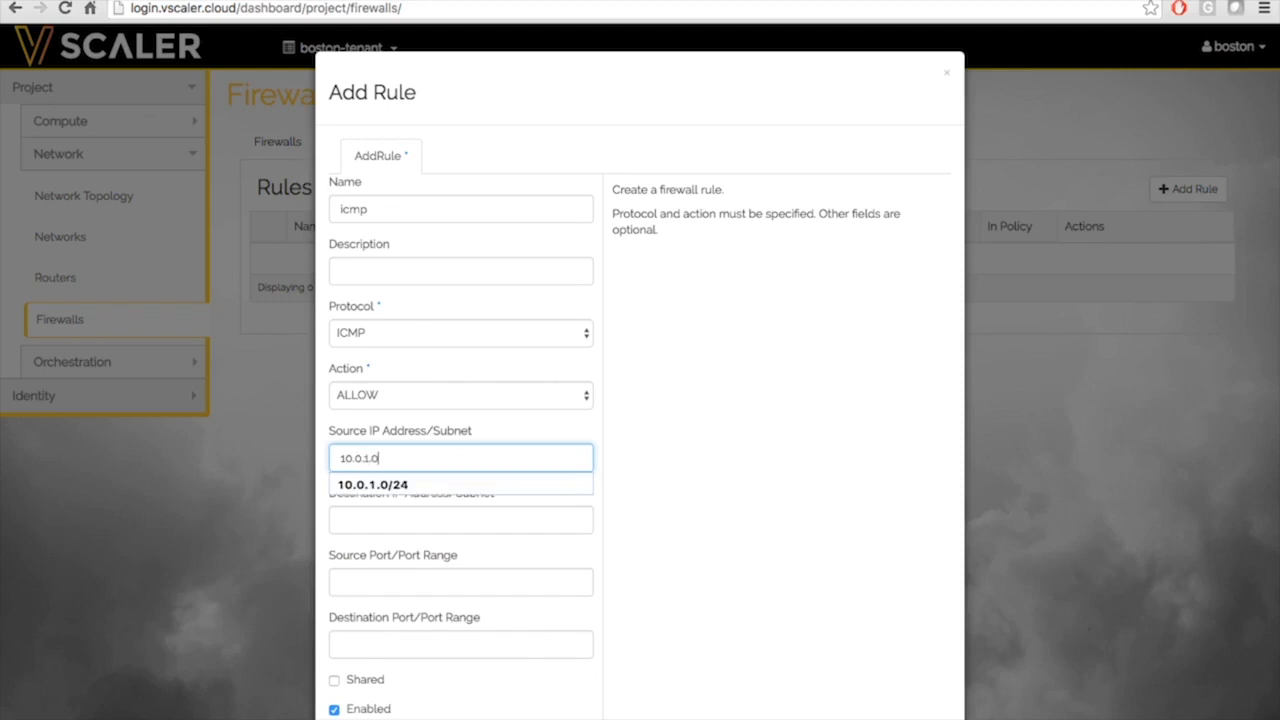
pyautogui.write('/24')
pyautogui.click(648, 500)
pyautogui.click(501, 517)
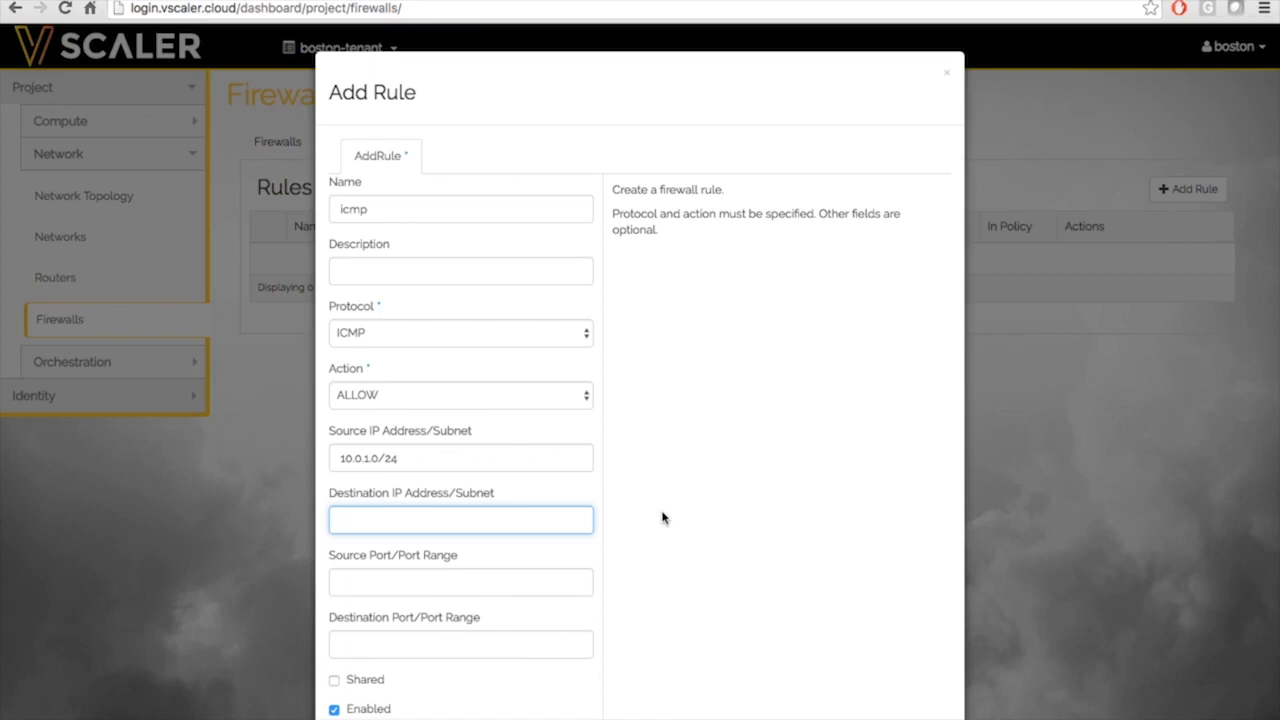
pyautogui.write('10.0')
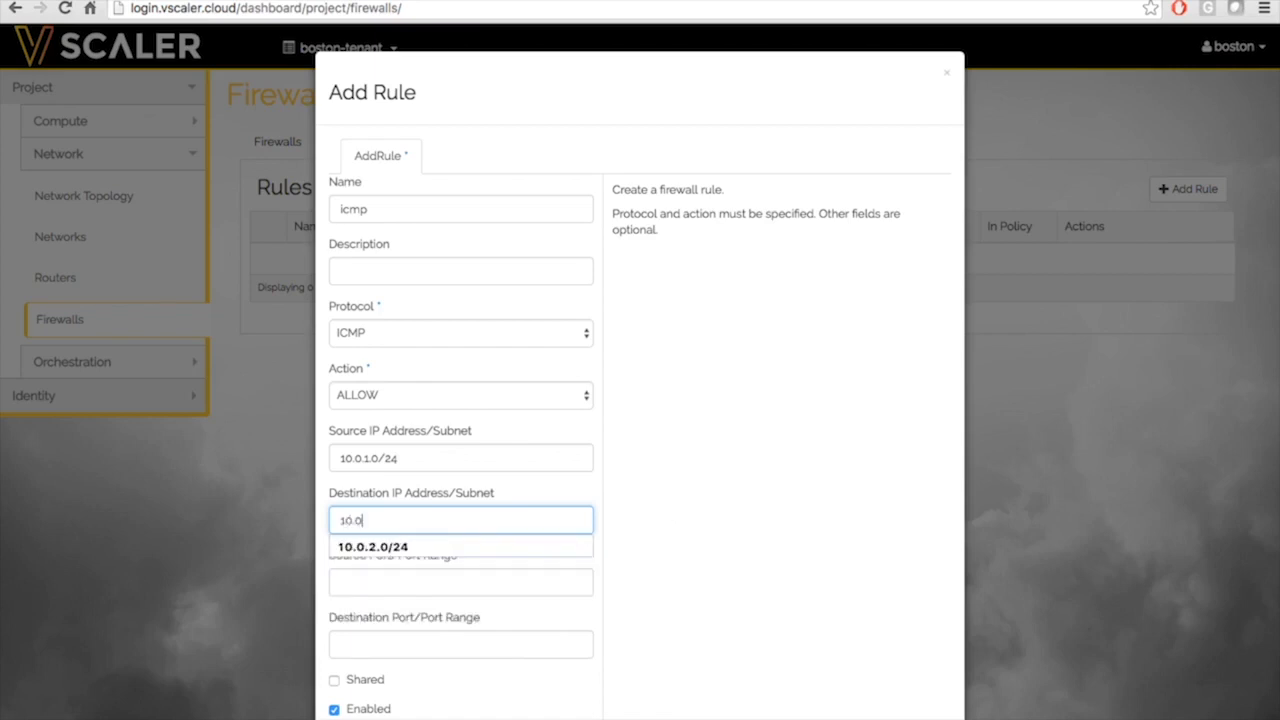
pyautogui.write('.2.0/24')
pyautogui.click(870, 499)
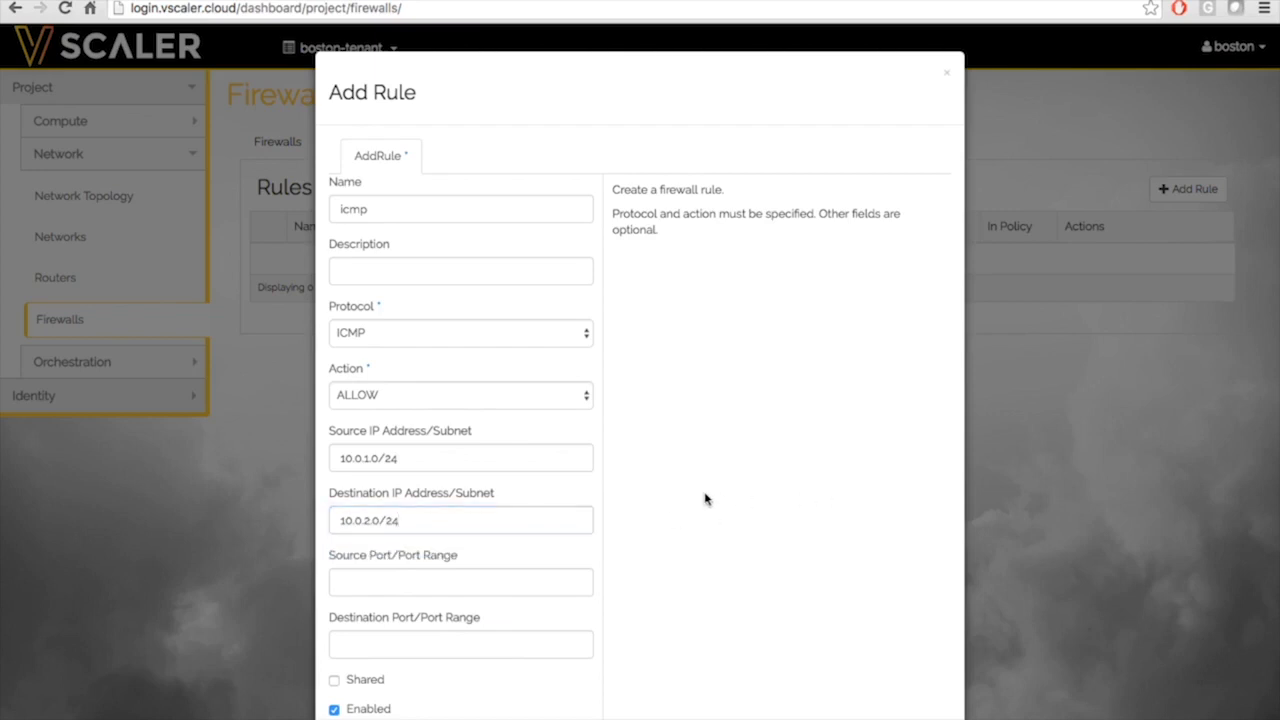
pyautogui.scroll(-1, 706, 500)
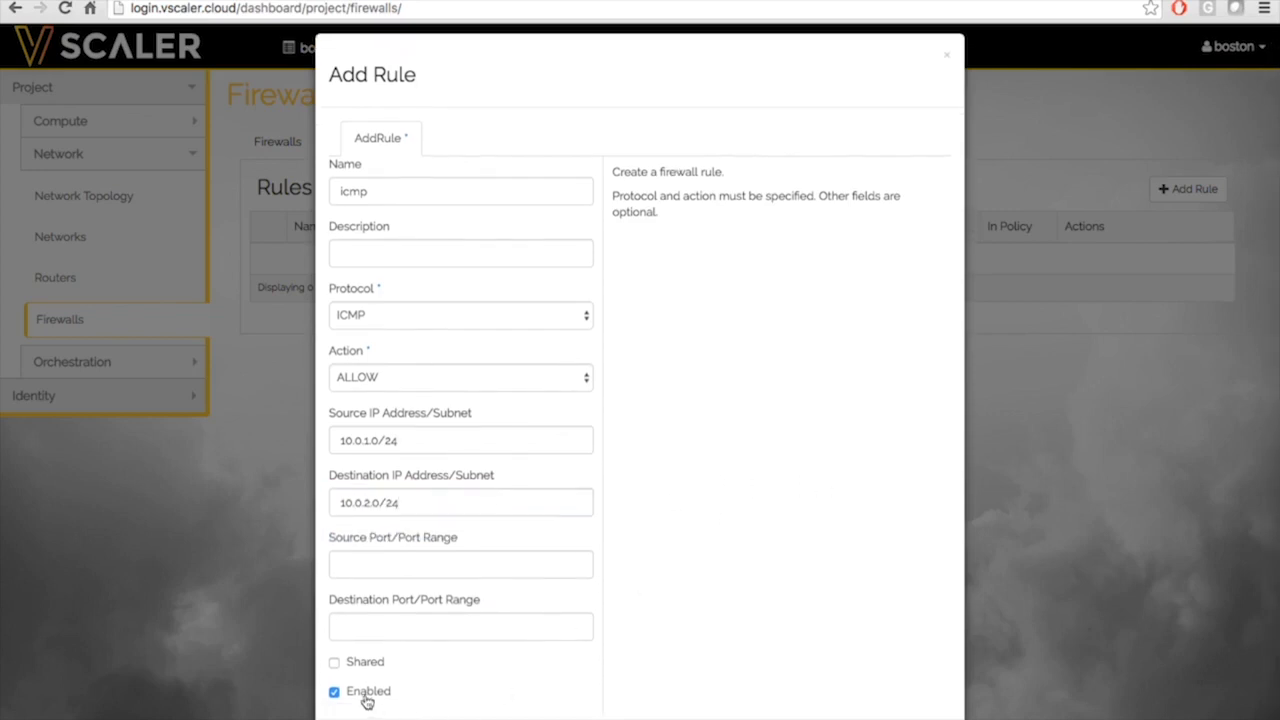
pyautogui.scroll(-3, 698, 591)
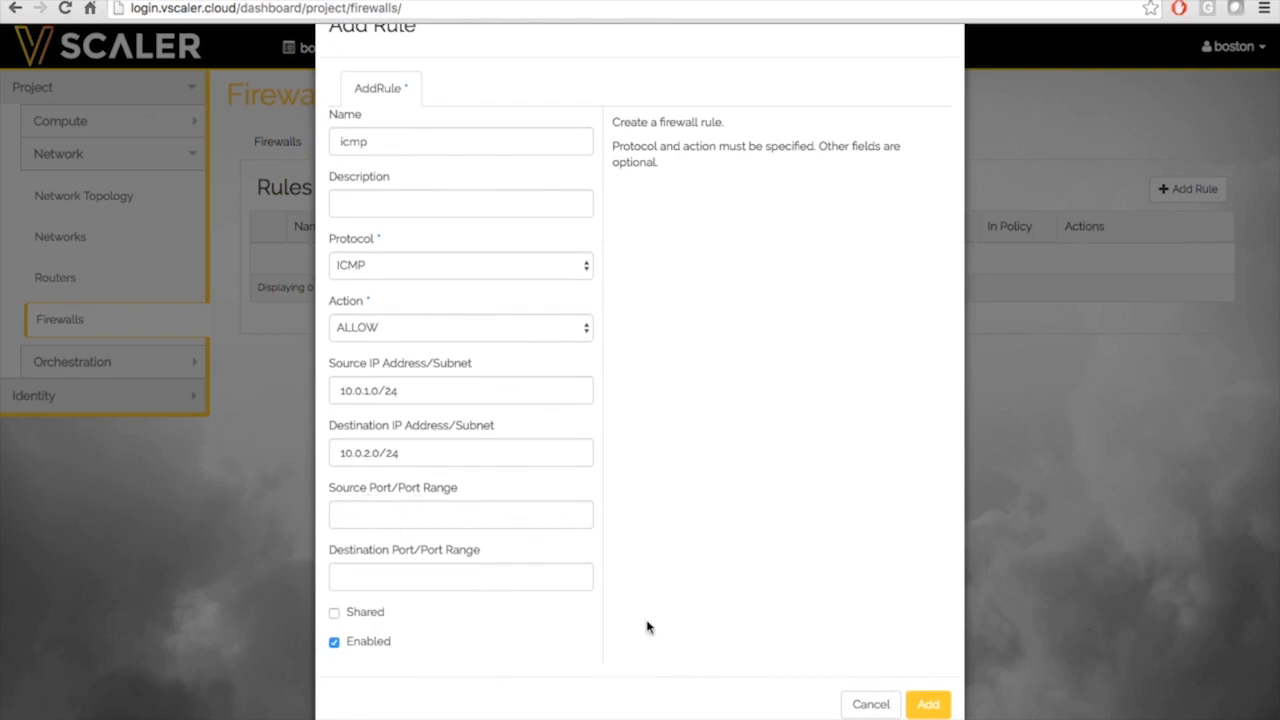
pyautogui.click(923, 706)
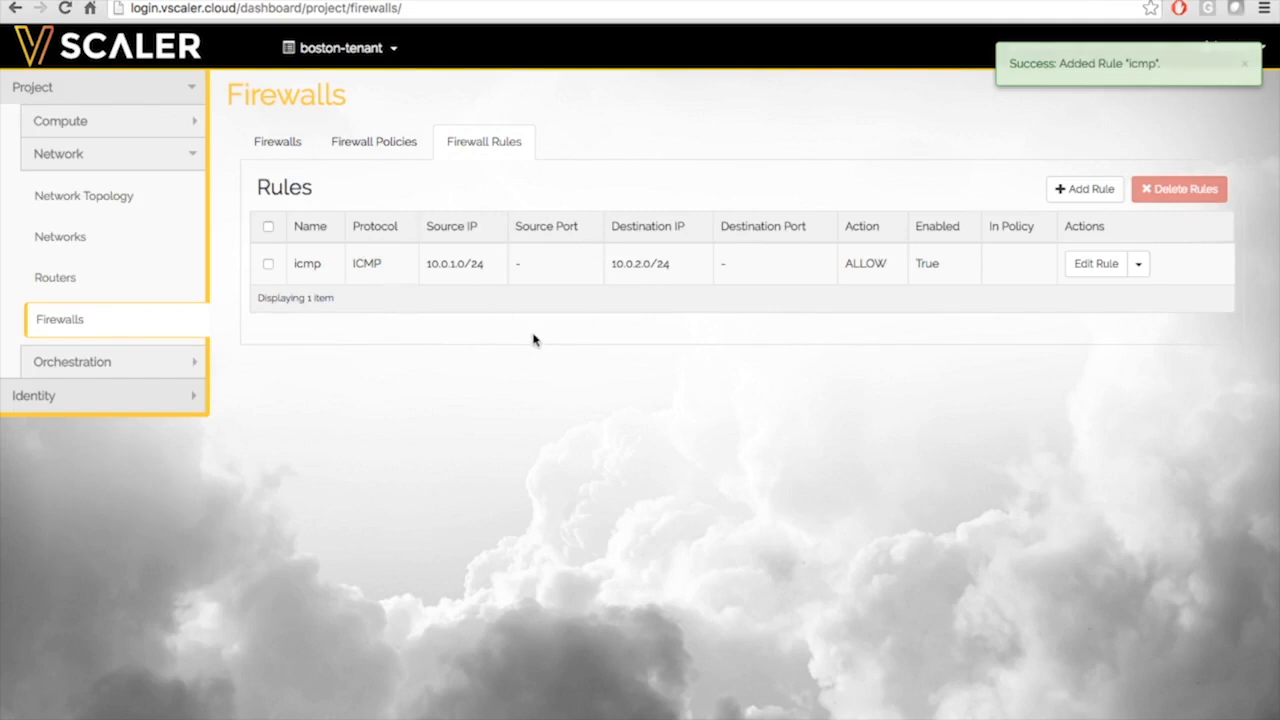
# Create firewall policy 'icmp' with the icmp rule selected, then view the empty Firewalls list
pyautogui.click(391, 148)
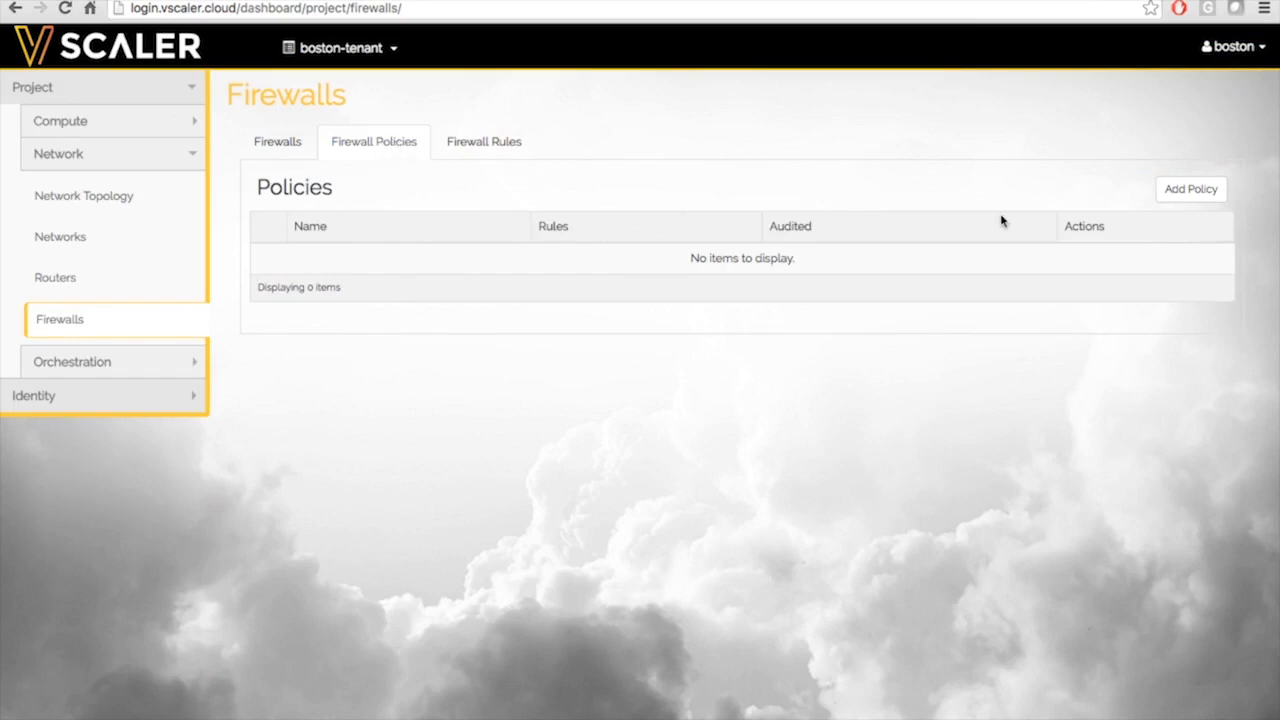
pyautogui.click(1191, 194)
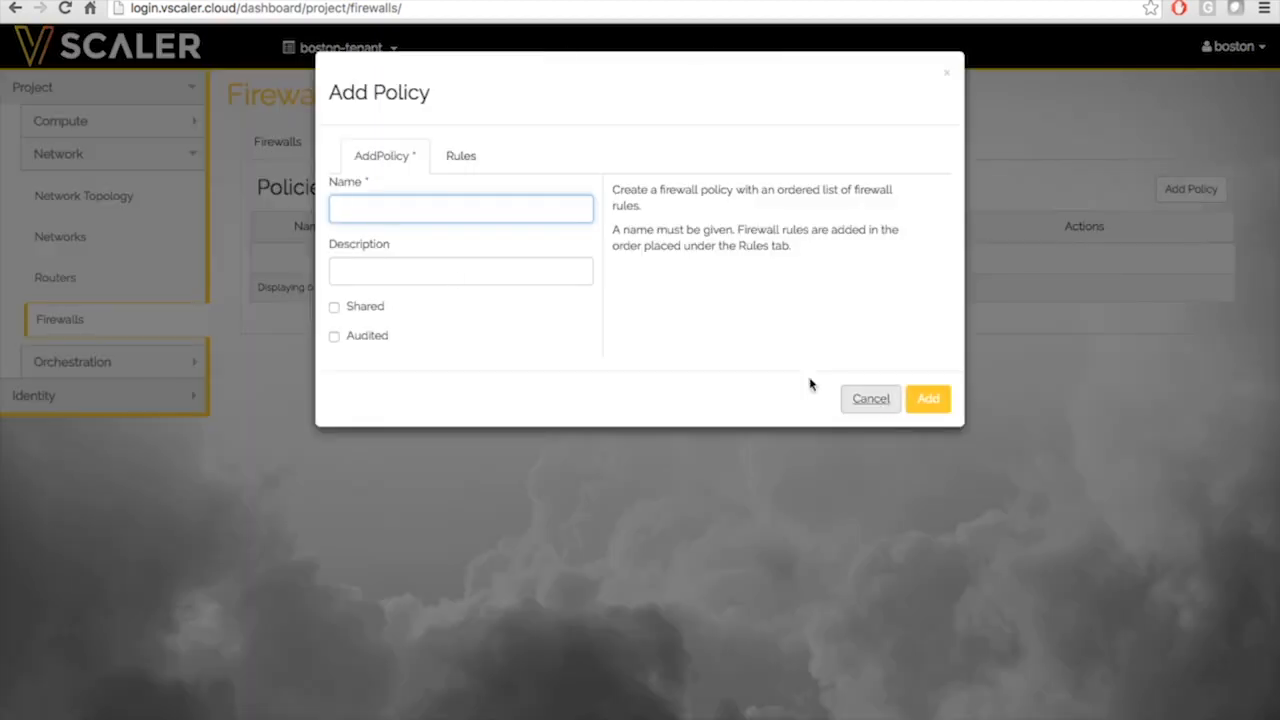
pyautogui.write('icmp')
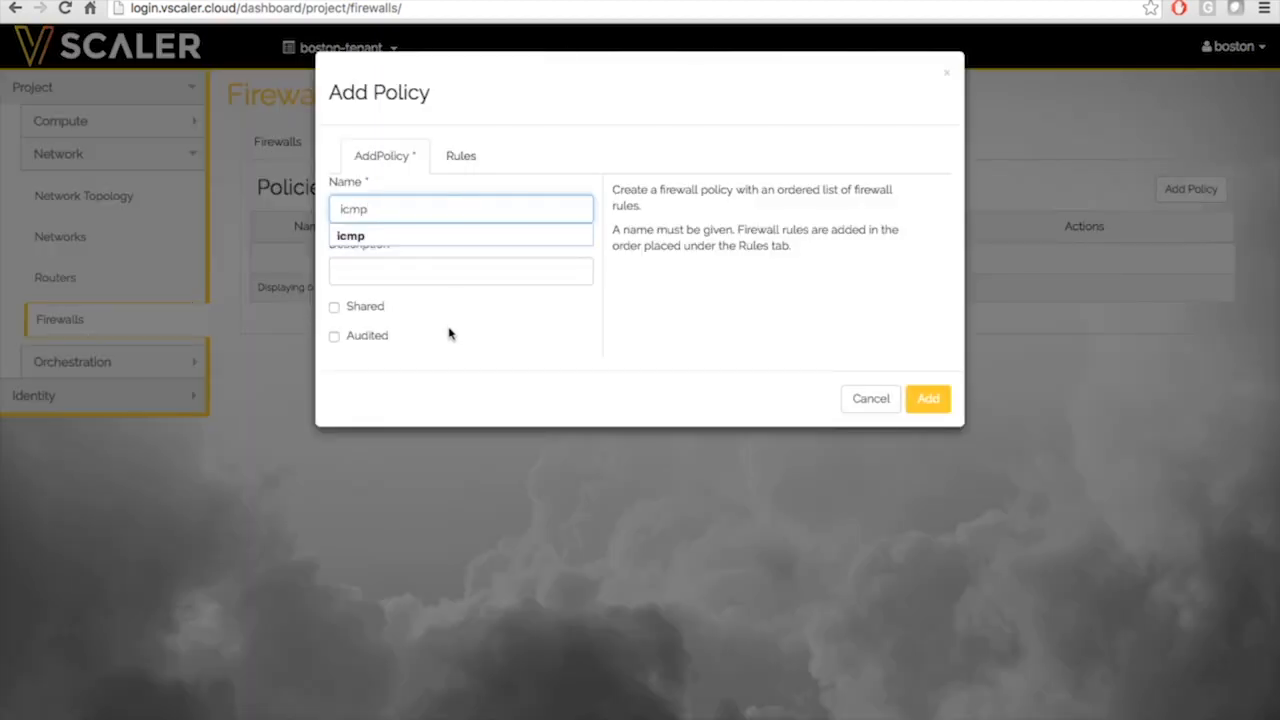
pyautogui.click(462, 155)
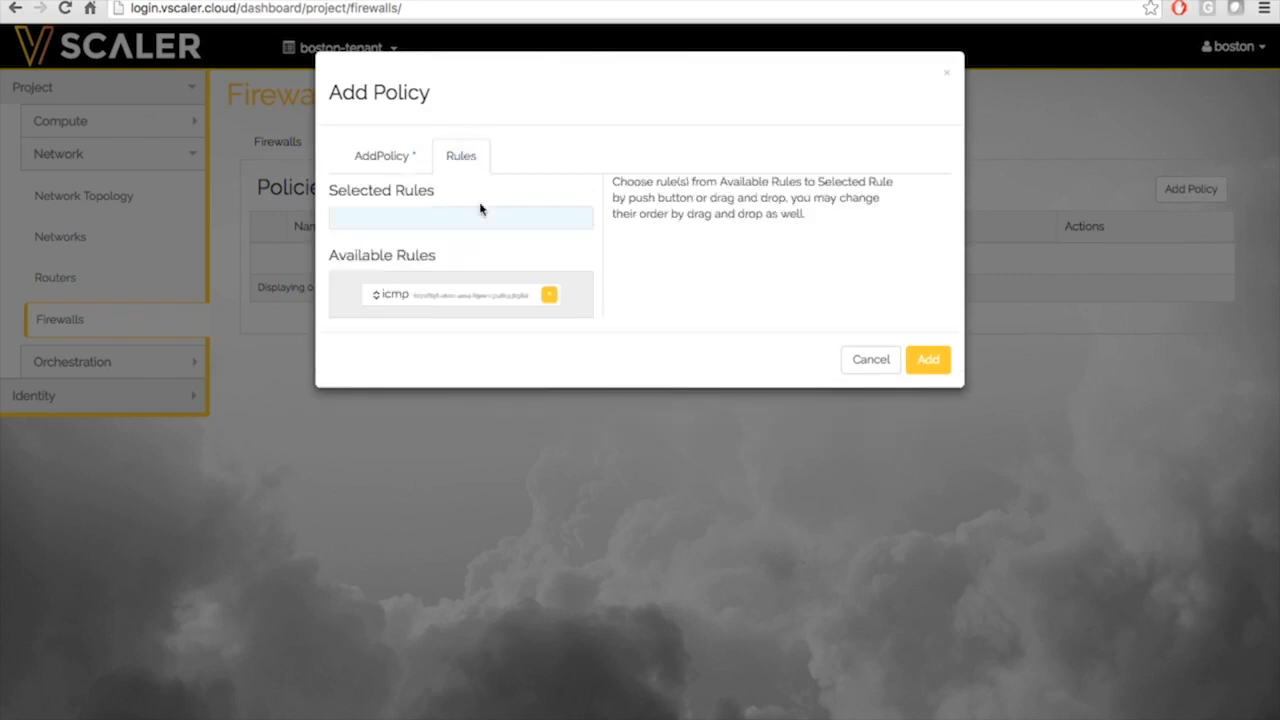
pyautogui.click(549, 295)
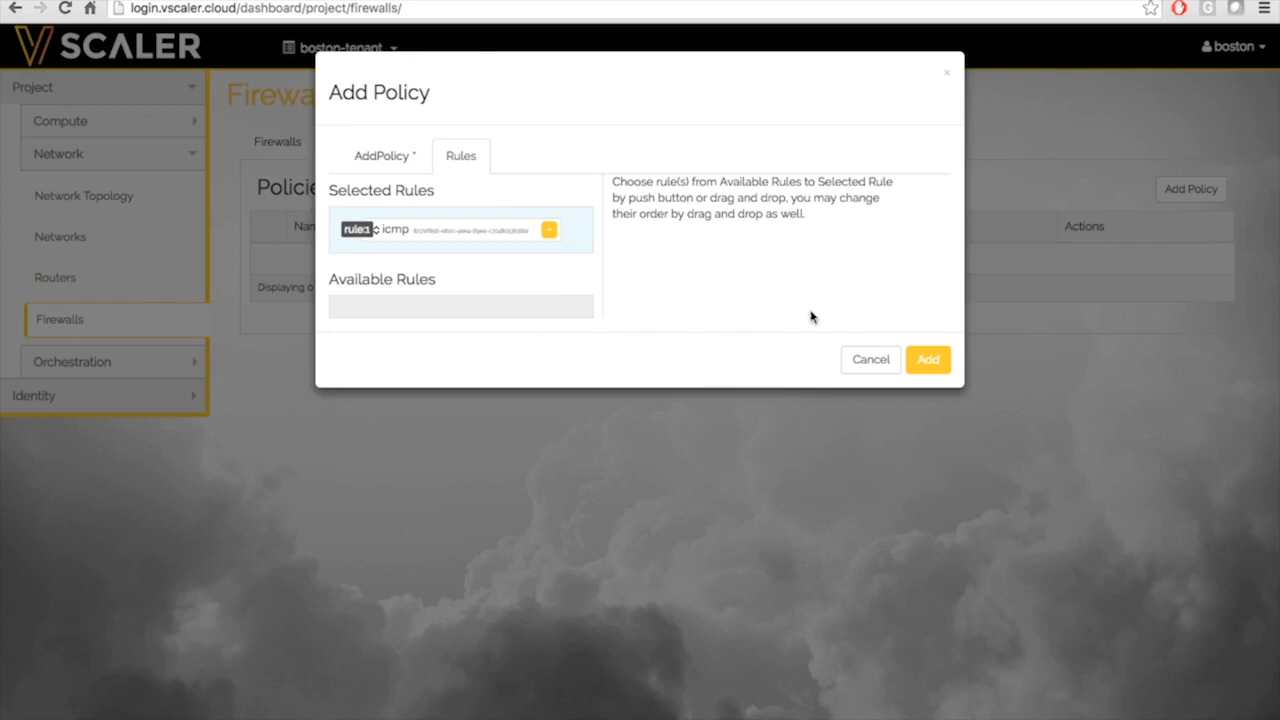
pyautogui.click(926, 362)
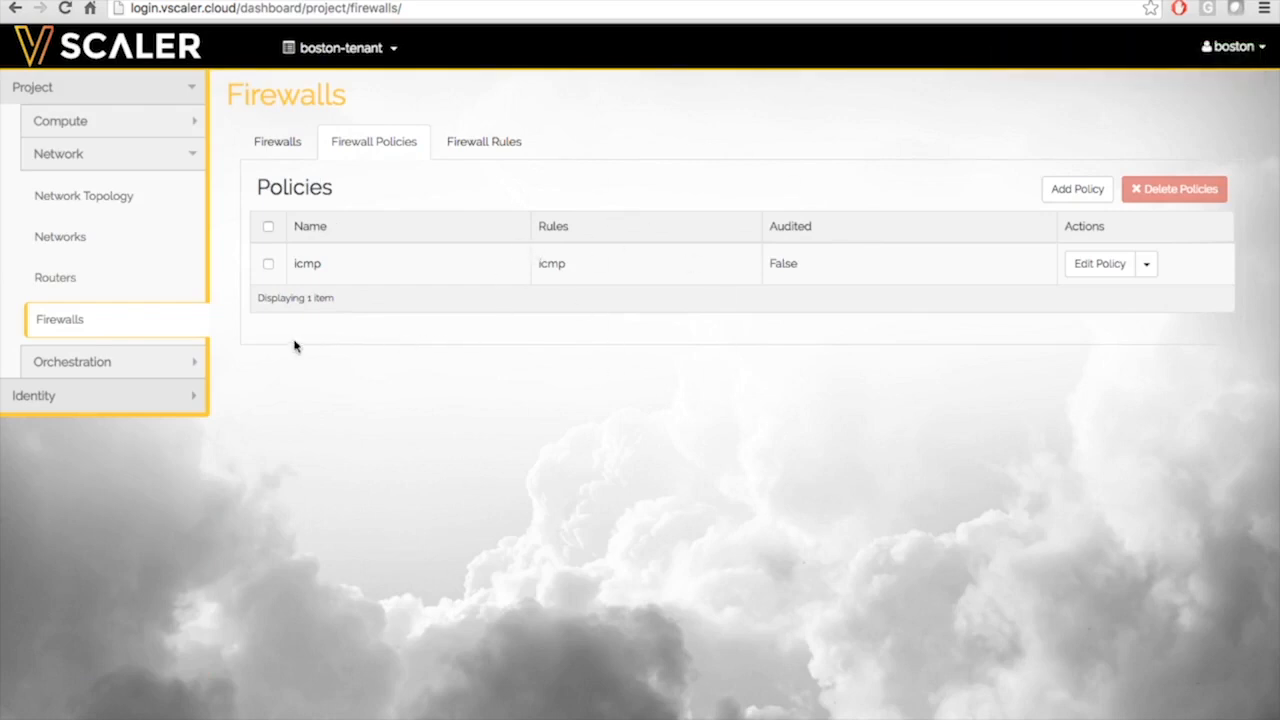
pyautogui.click(278, 146)
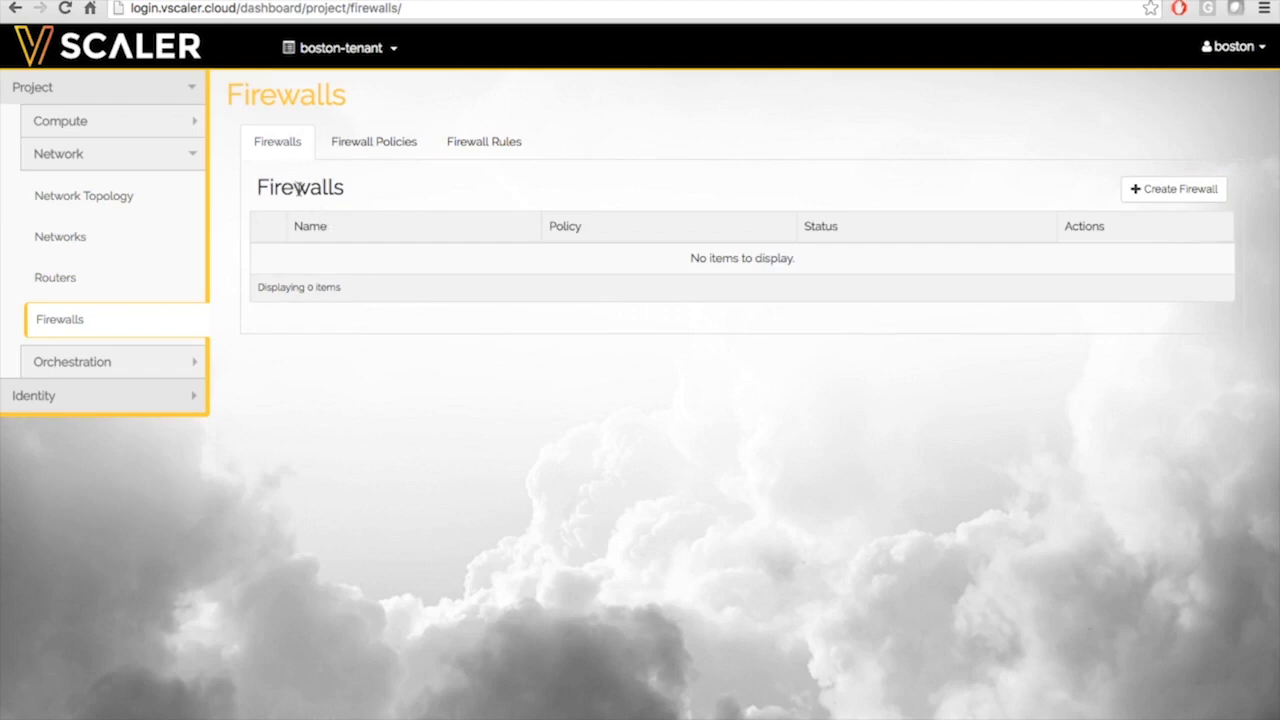
# Create firewall 'icmp' based on the icmp policy, which becomes ACTIVE
pyautogui.click(1157, 191)
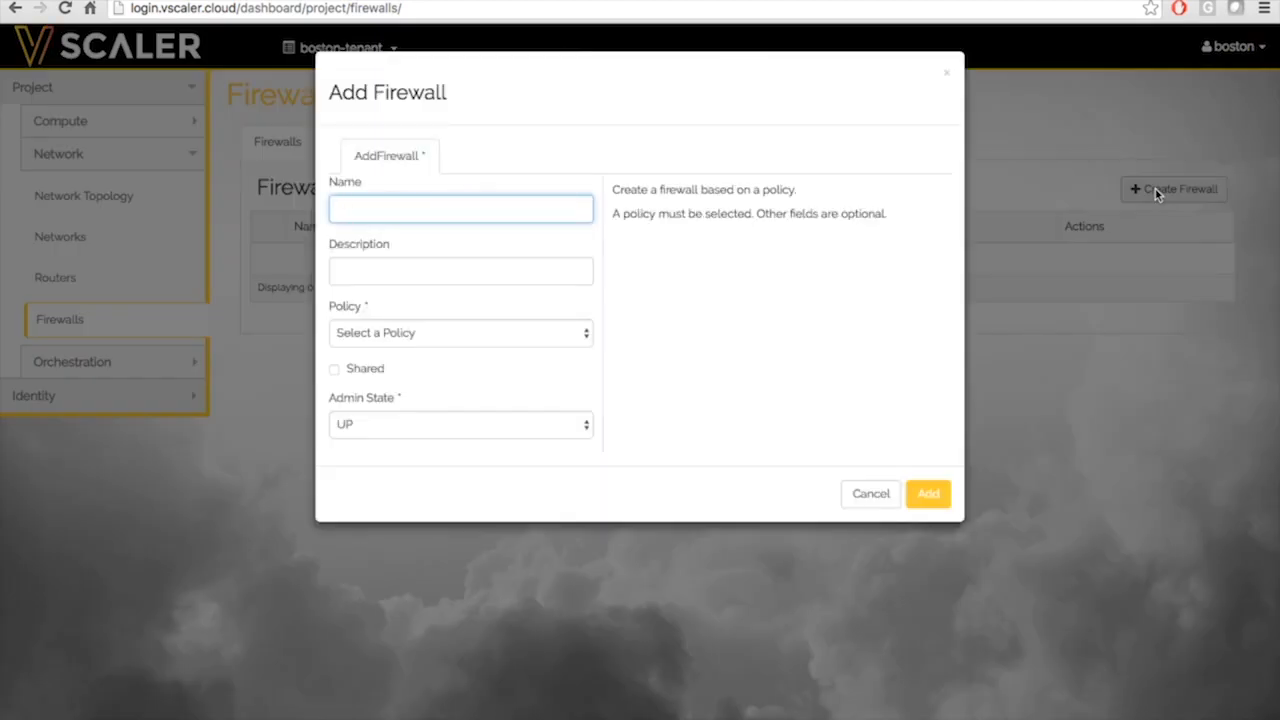
pyautogui.write('icmp')
pyautogui.click(750, 299)
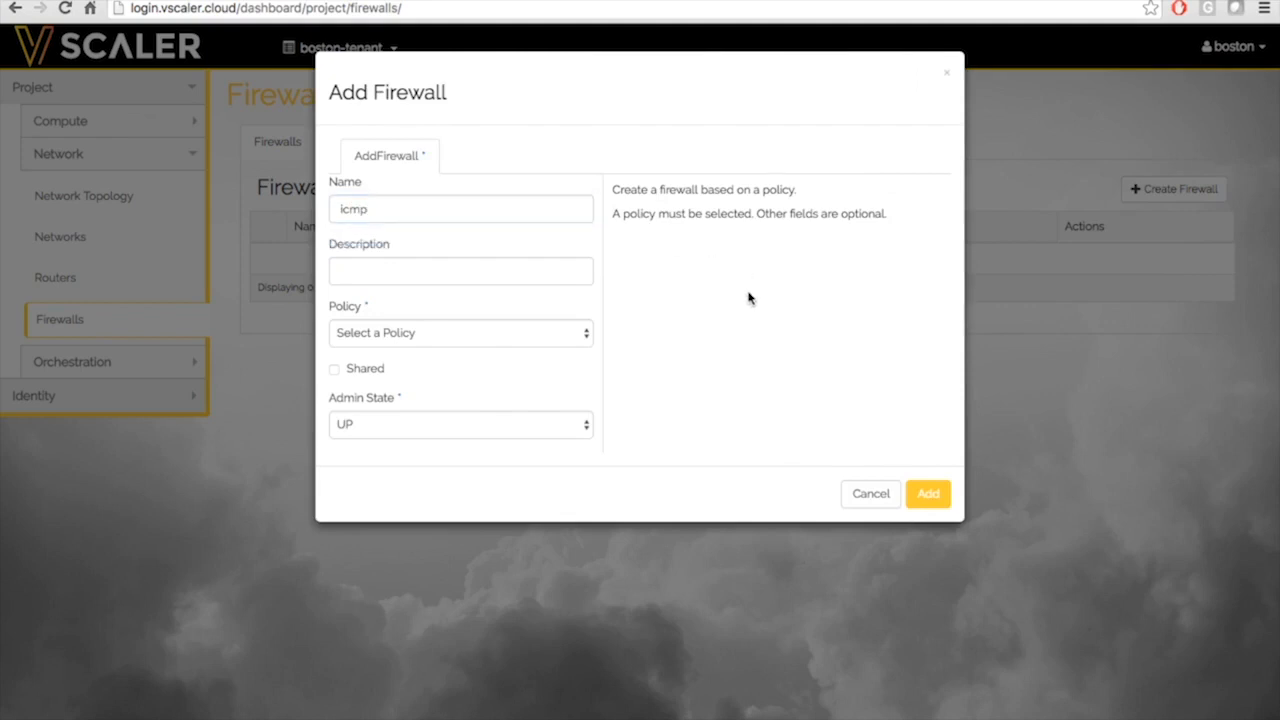
pyautogui.click(480, 342)
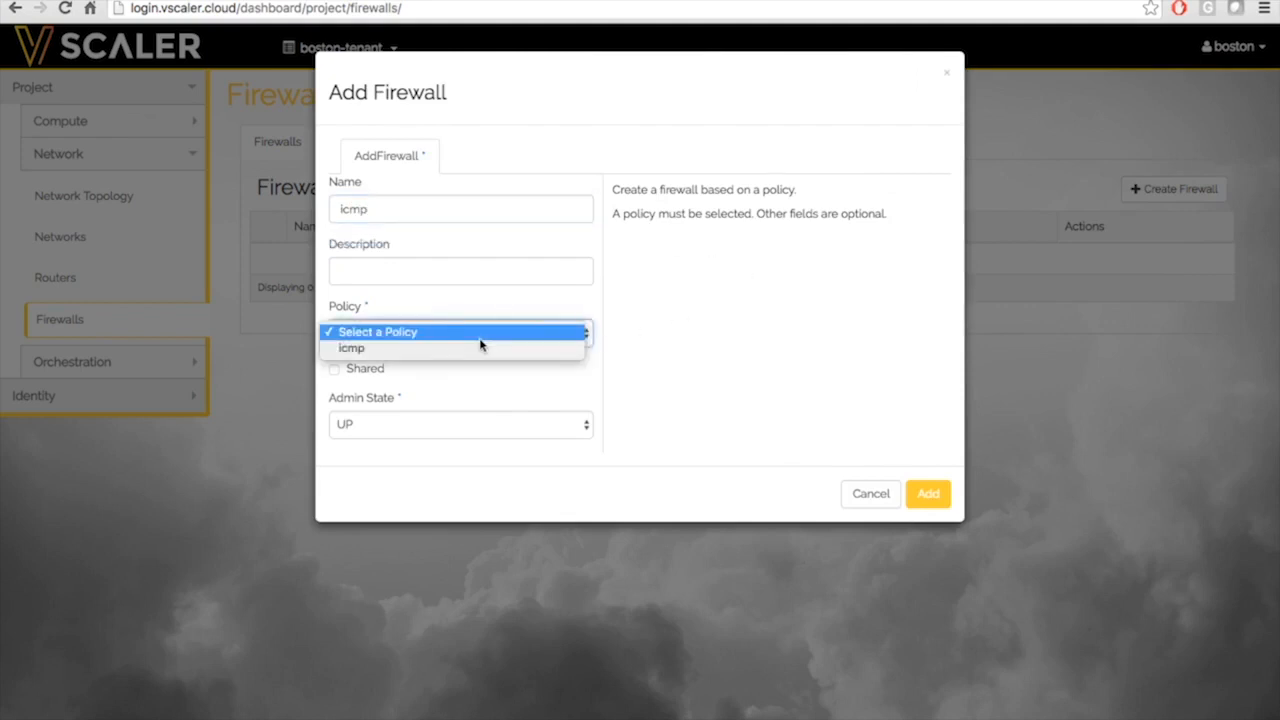
pyautogui.click(472, 349)
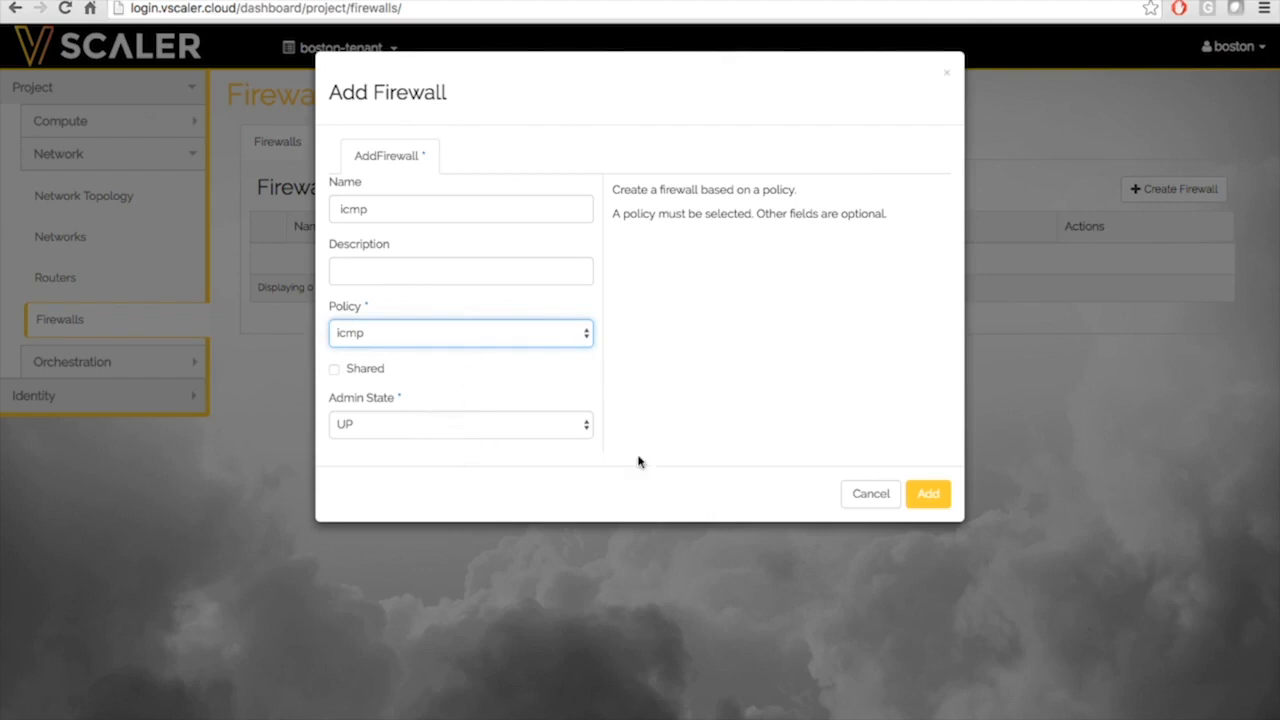
pyautogui.click(926, 493)
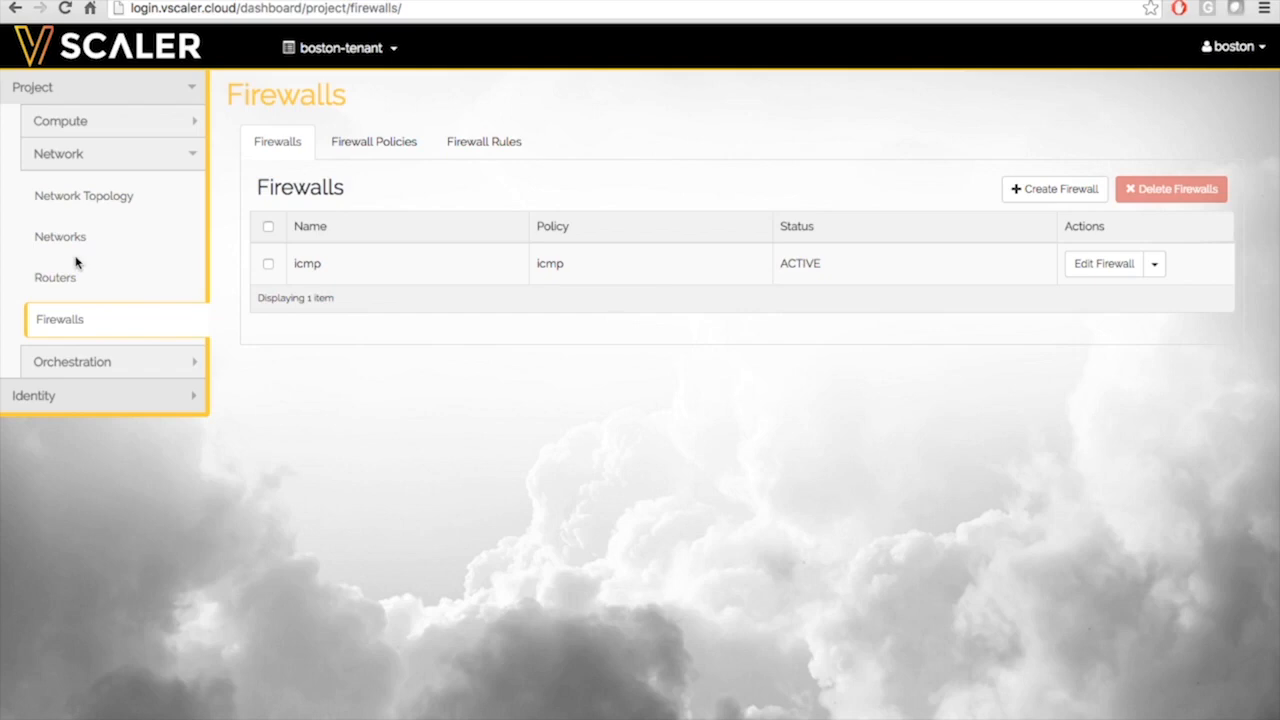
pyautogui.click(76, 207)
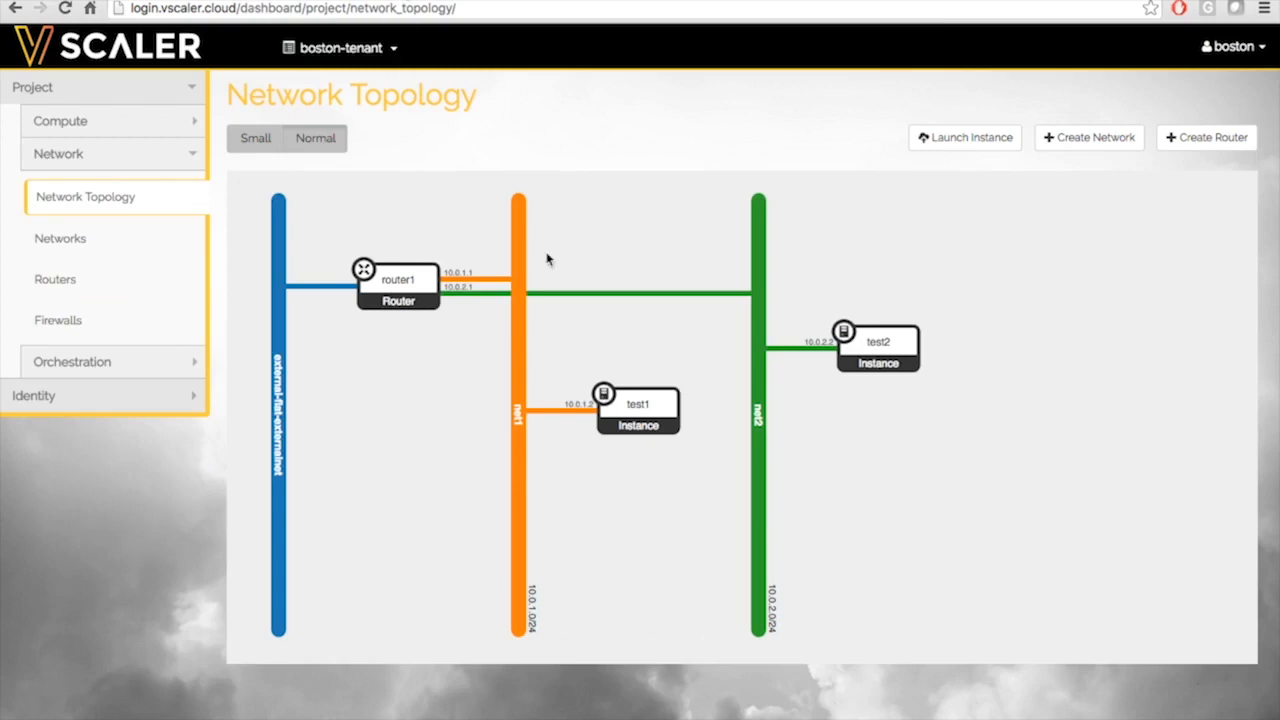
# Reopen test1's console and rerun ping 10.0.2.2, which now gets replies
pyautogui.click(610, 400)
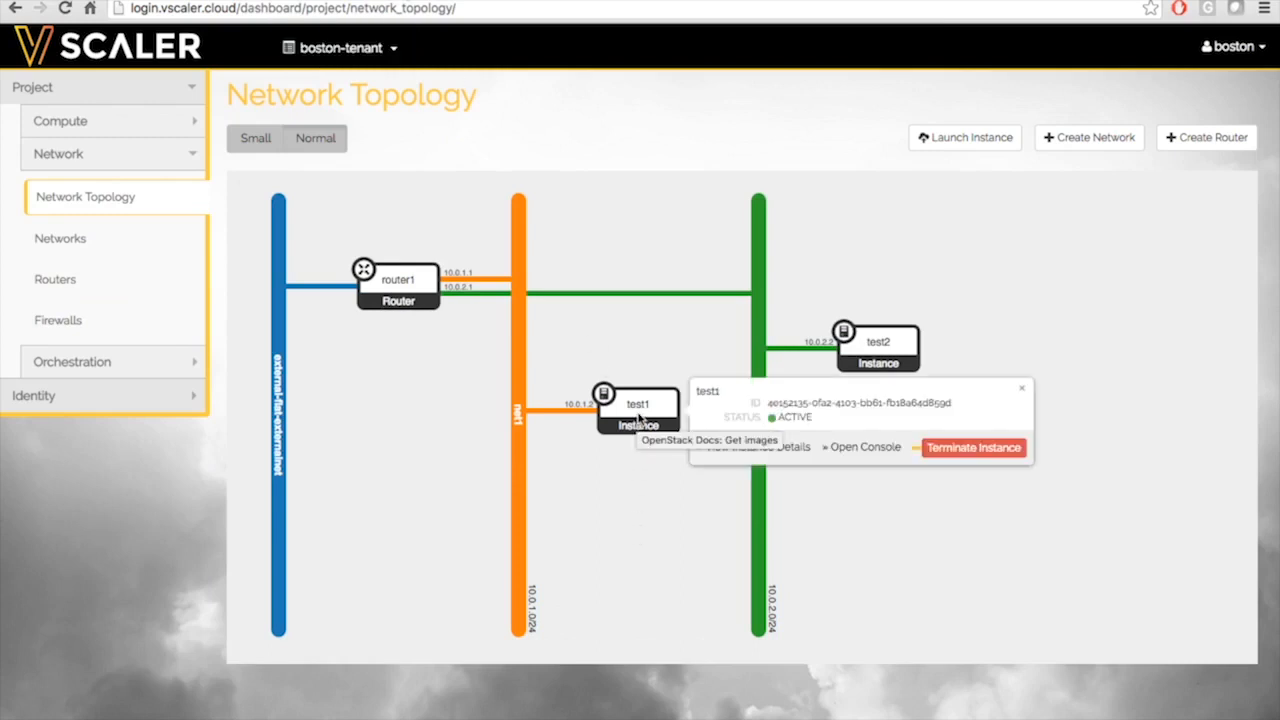
pyautogui.click(588, 490)
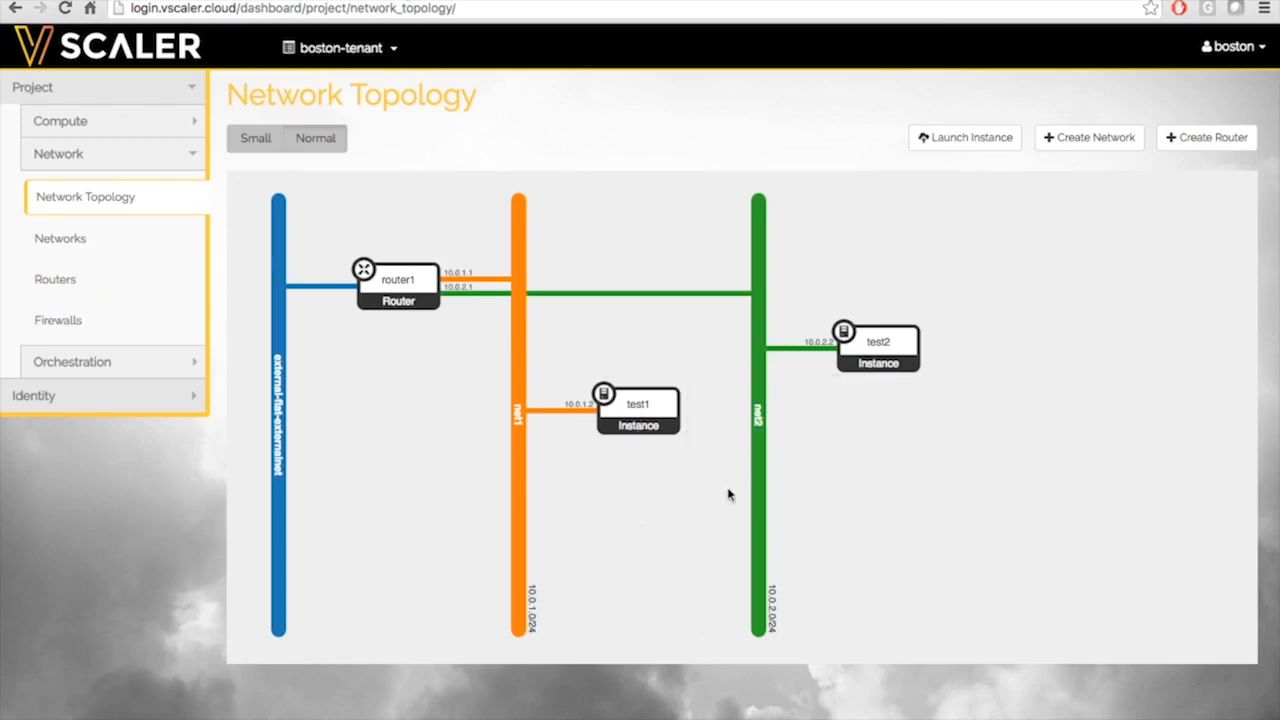
pyautogui.click(648, 412)
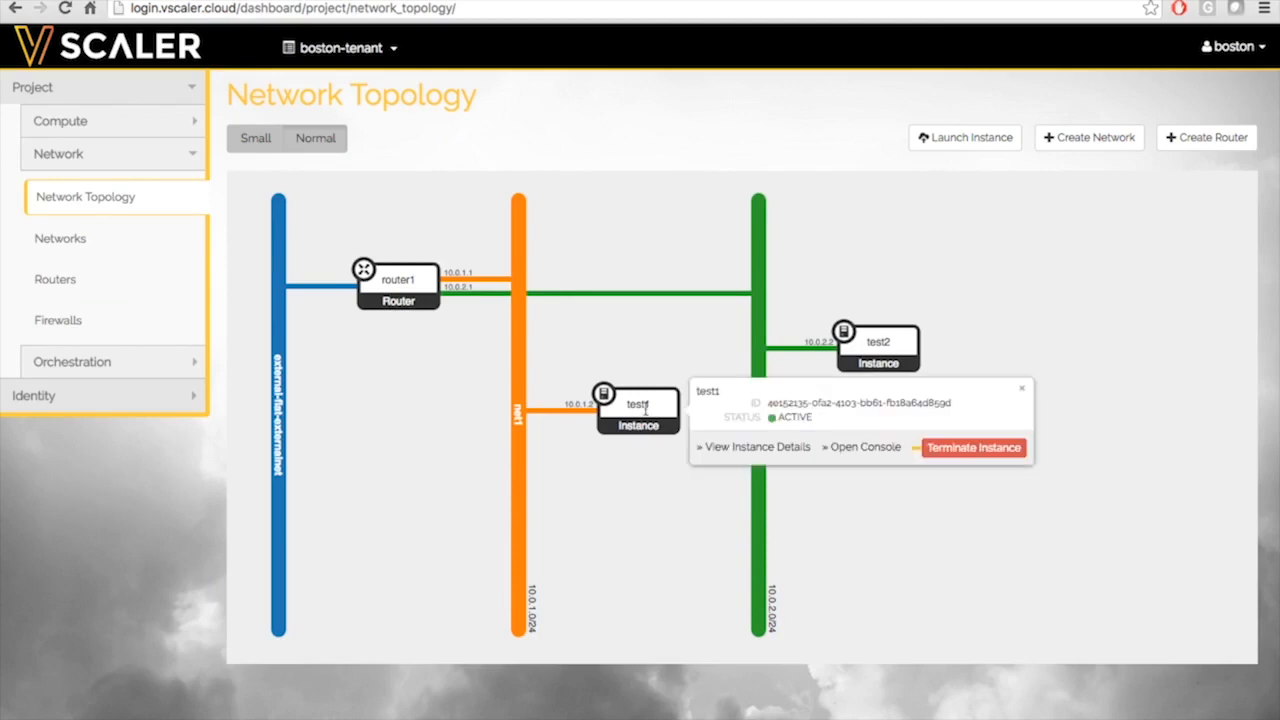
pyautogui.click(866, 450)
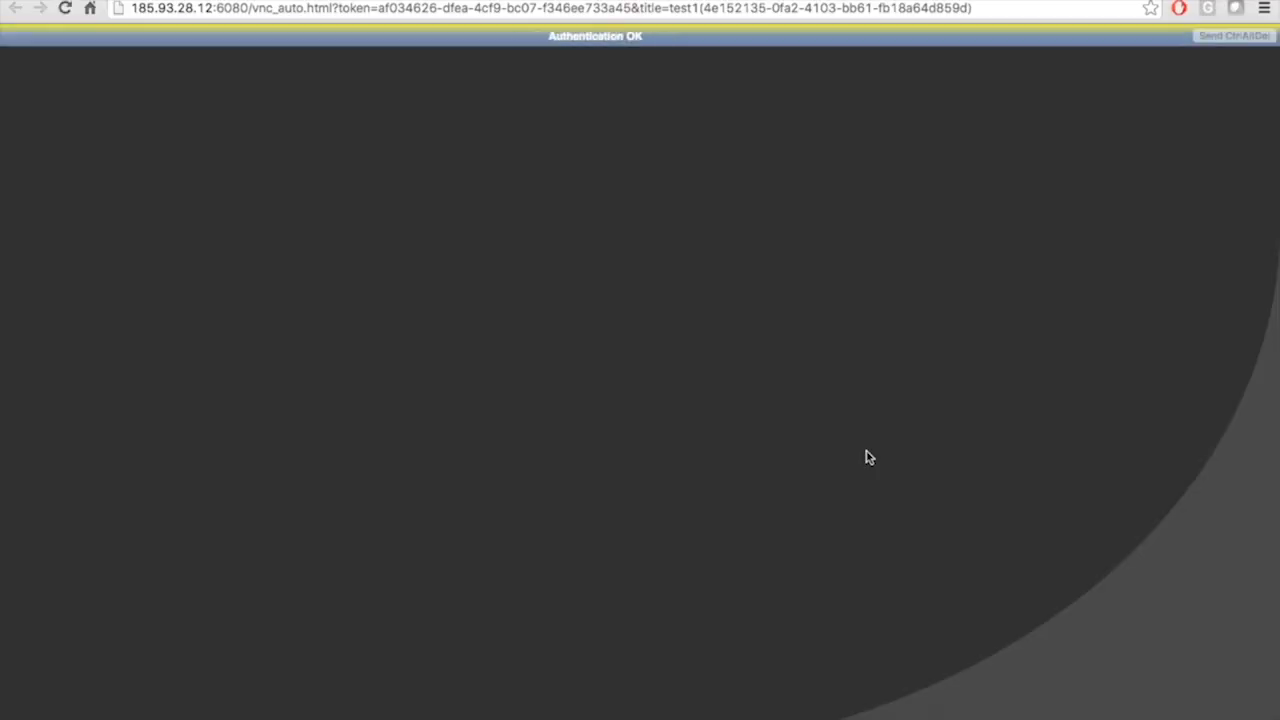
pyautogui.press('Up')
pyautogui.press('Return')
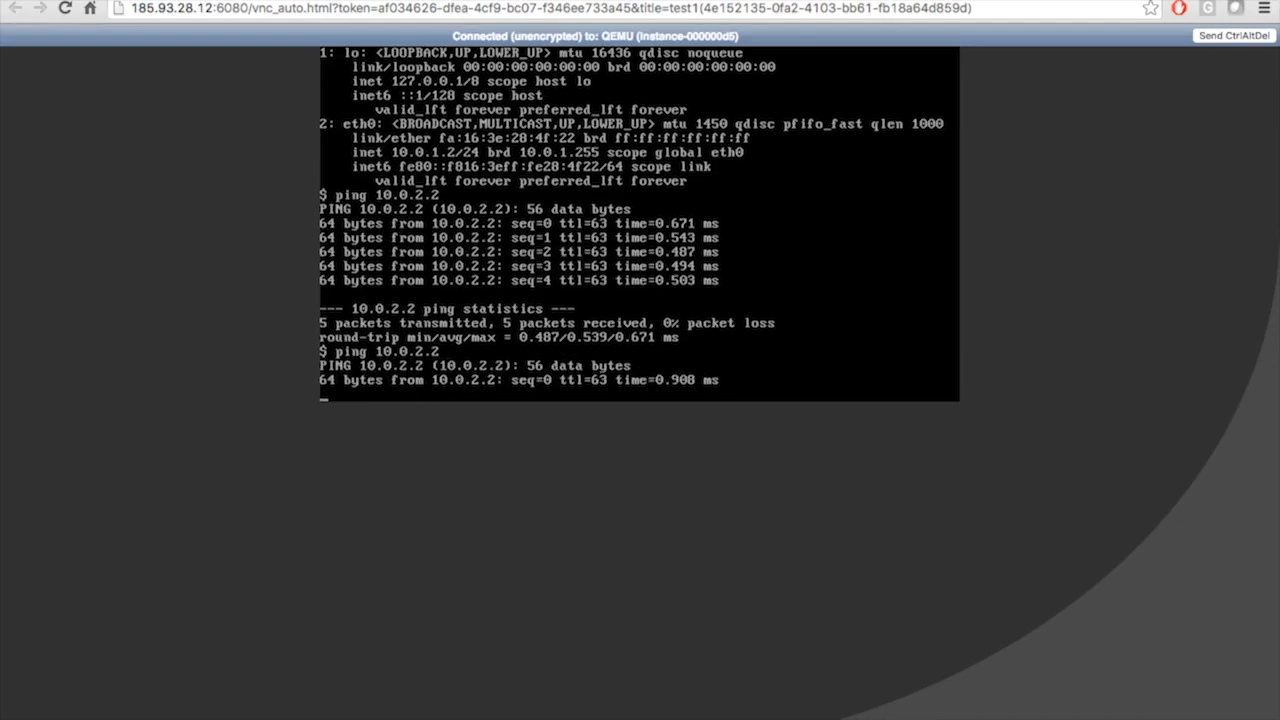